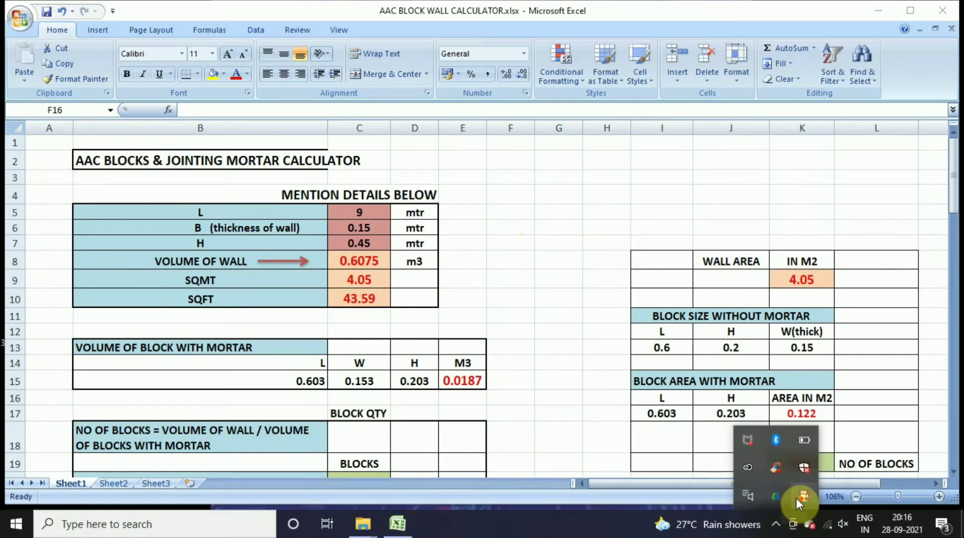
Review the finished AAC block wall calculator, from the wall dimensions down to the block and jointing mortar quantities
click(557, 295)
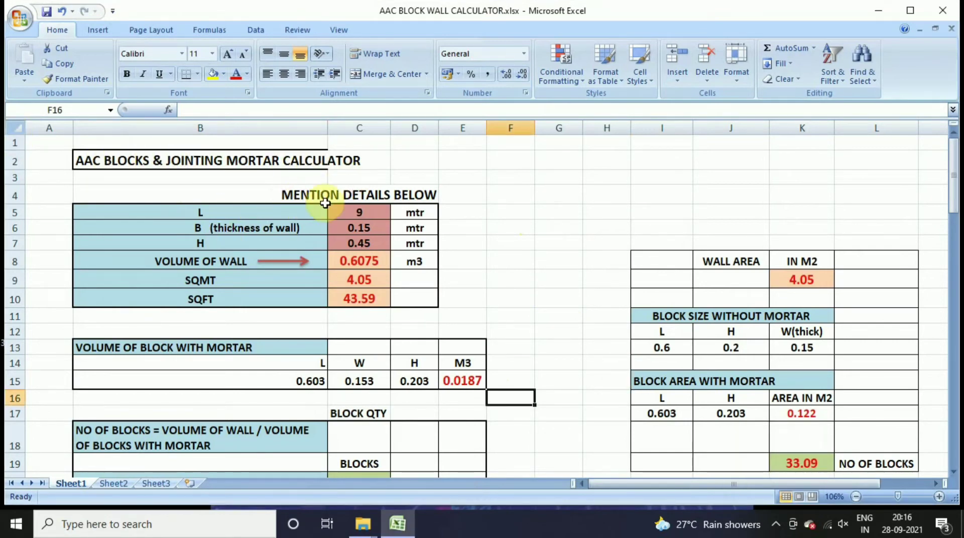
scroll(449, 279, down, 5)
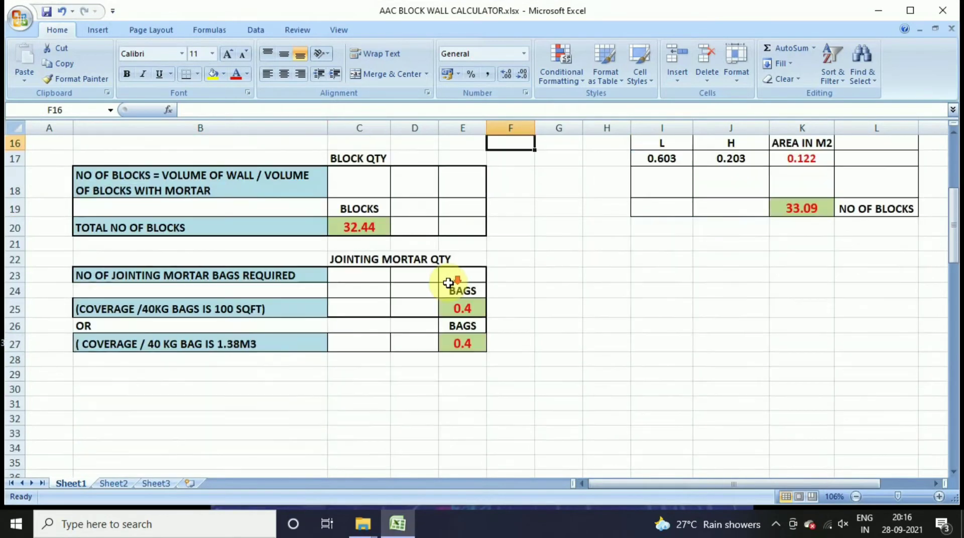
scroll(448, 285, up, 5)
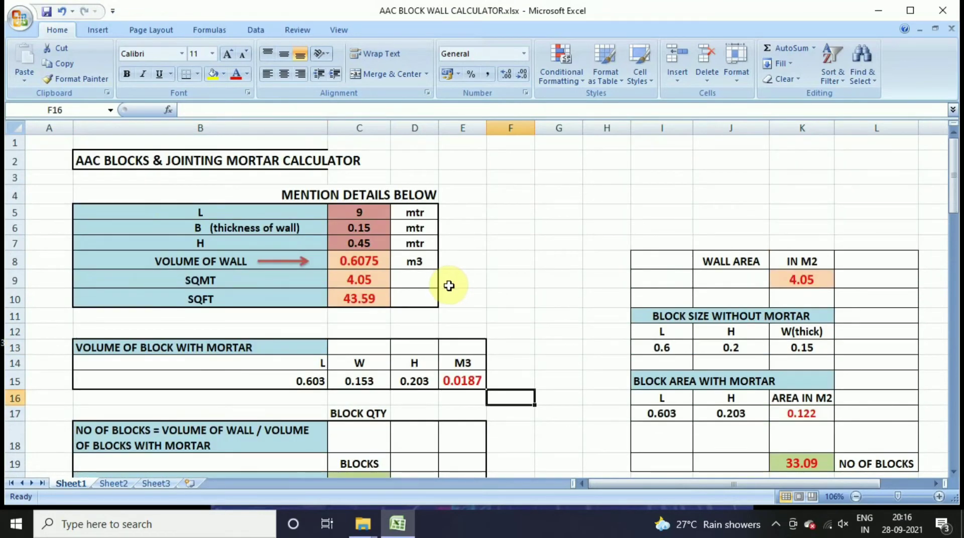
scroll(449, 286, down, 7)
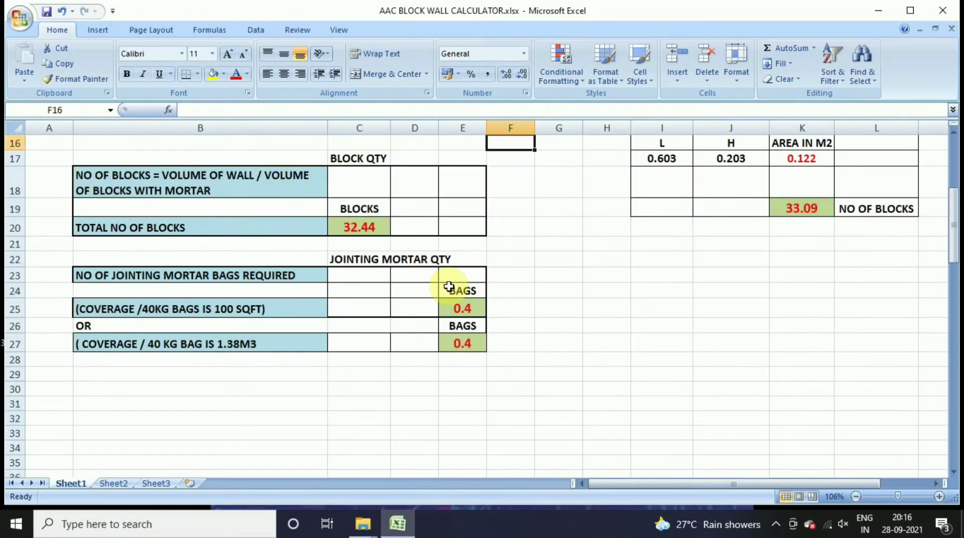
scroll(449, 286, down, 5)
scroll(450, 286, up, 12)
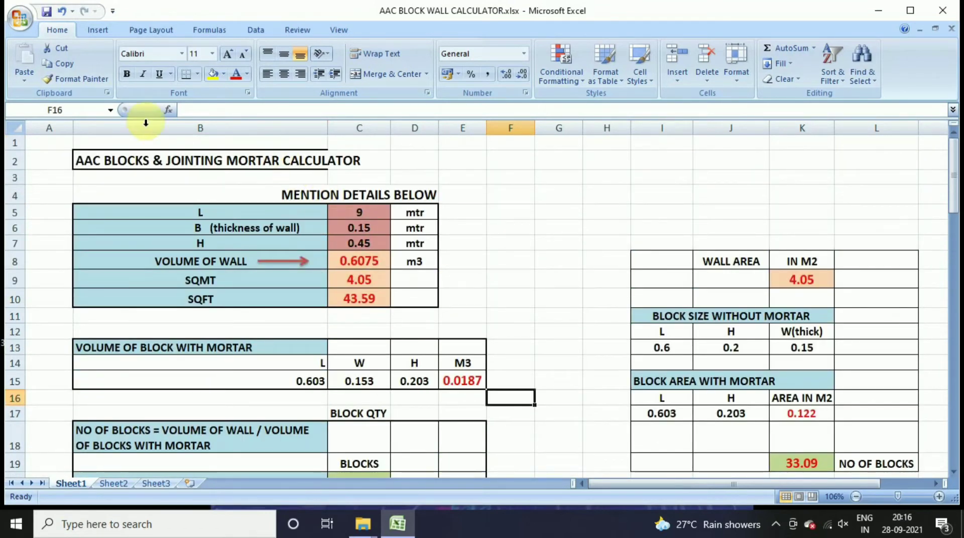
Create a new blank workbook
click(18, 23)
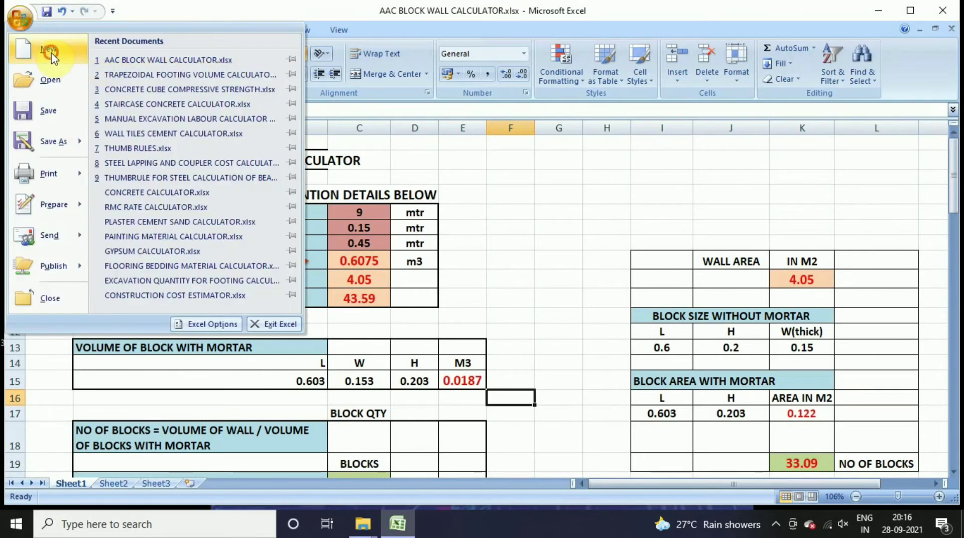
click(49, 52)
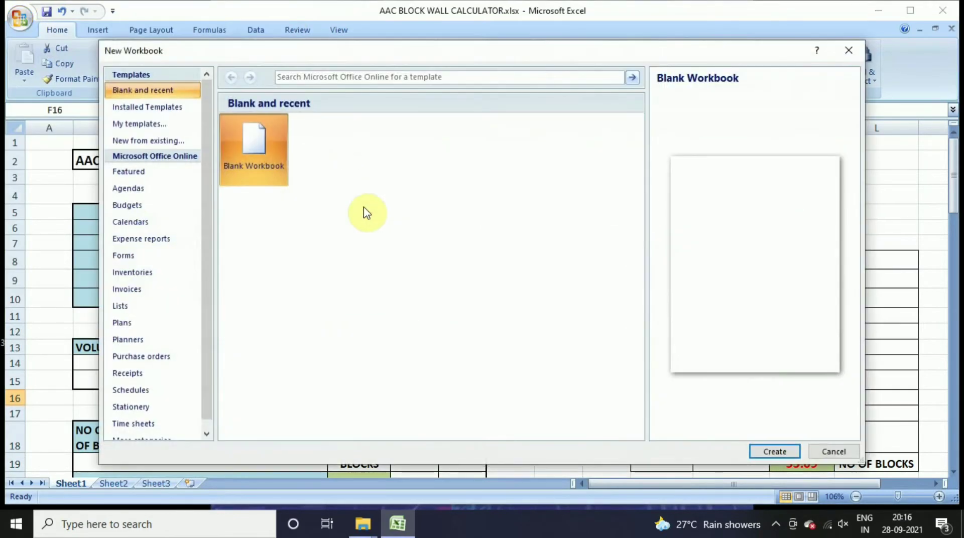
click(776, 451)
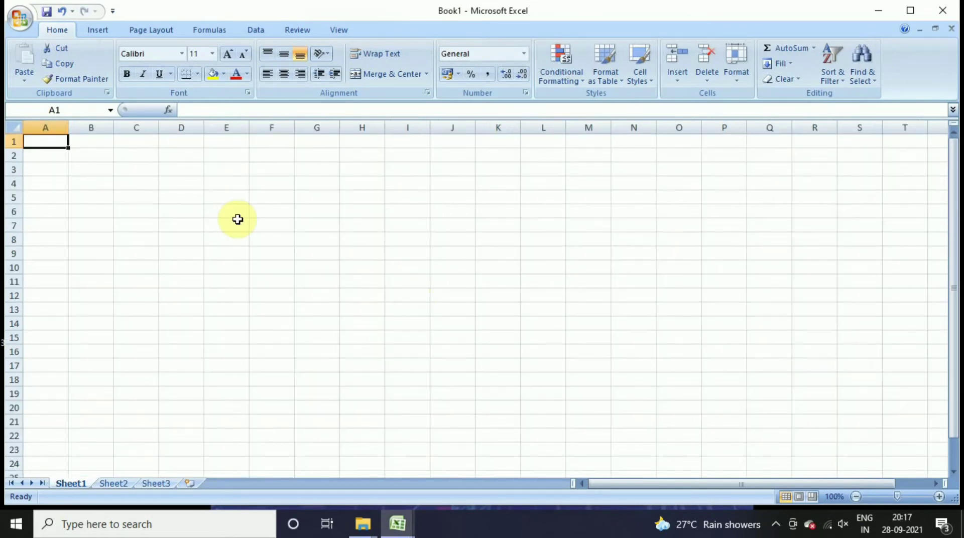
Enter the title "AAC BLOCK & JOINTING MORTAR CALCULATOR" in cell B2 and format it bold at font size 12
click(121, 166)
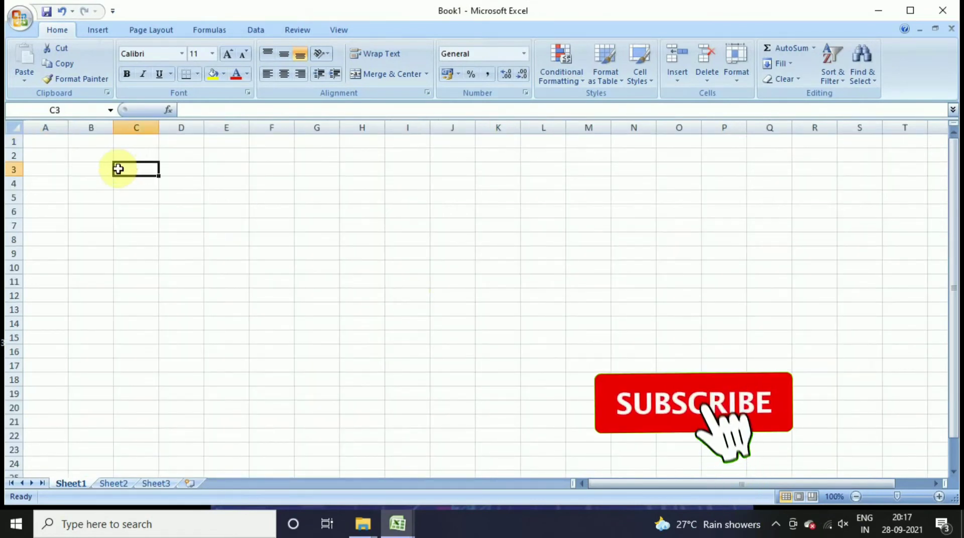
click(97, 156)
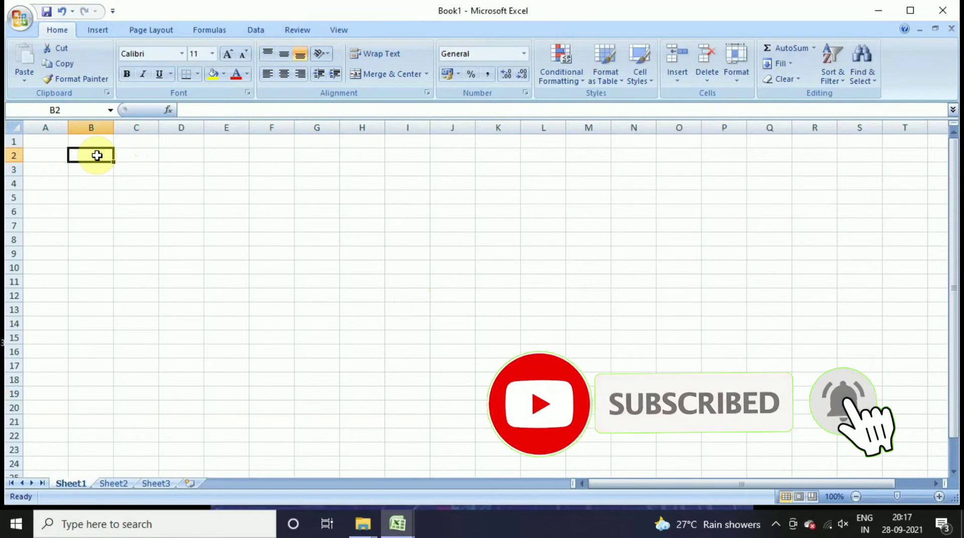
text(AAC B)
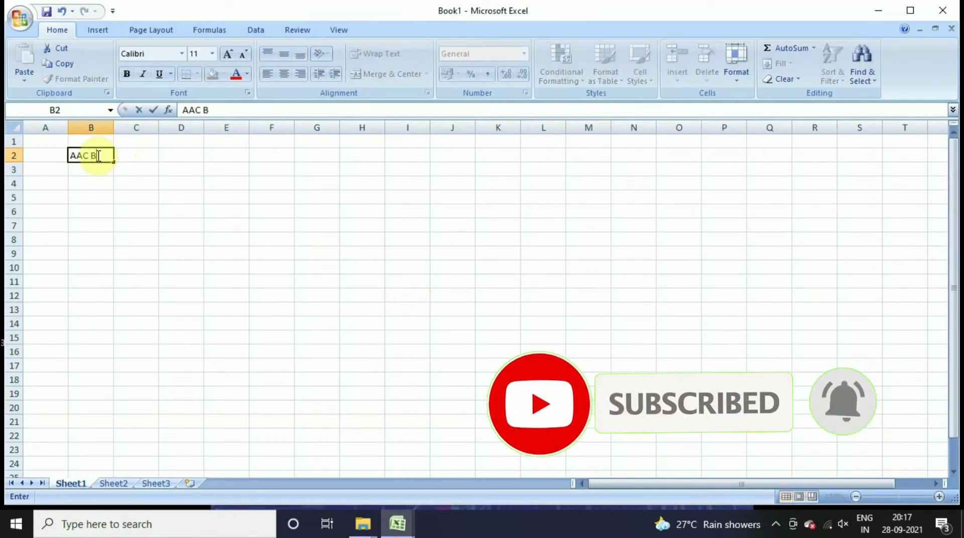
text(LOCK W)
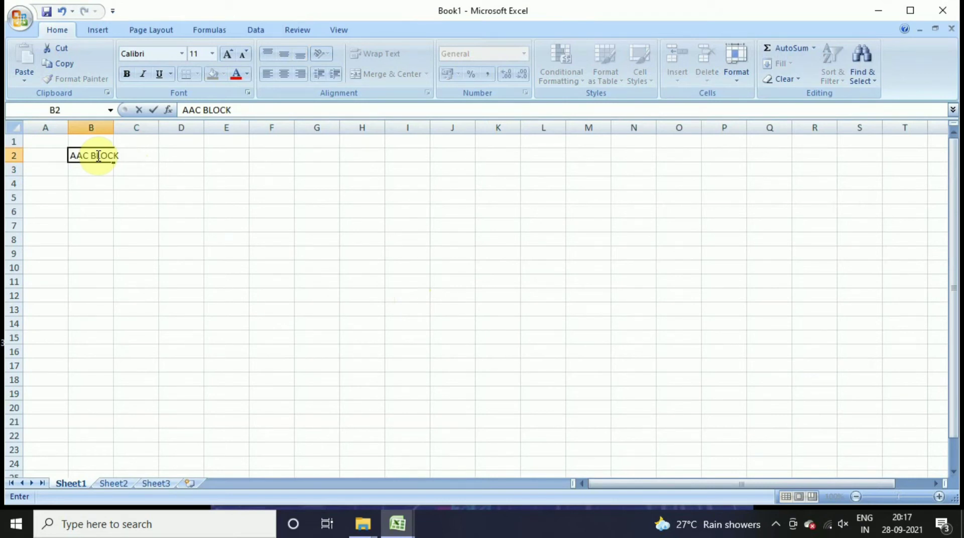
text(& JOINTIN)
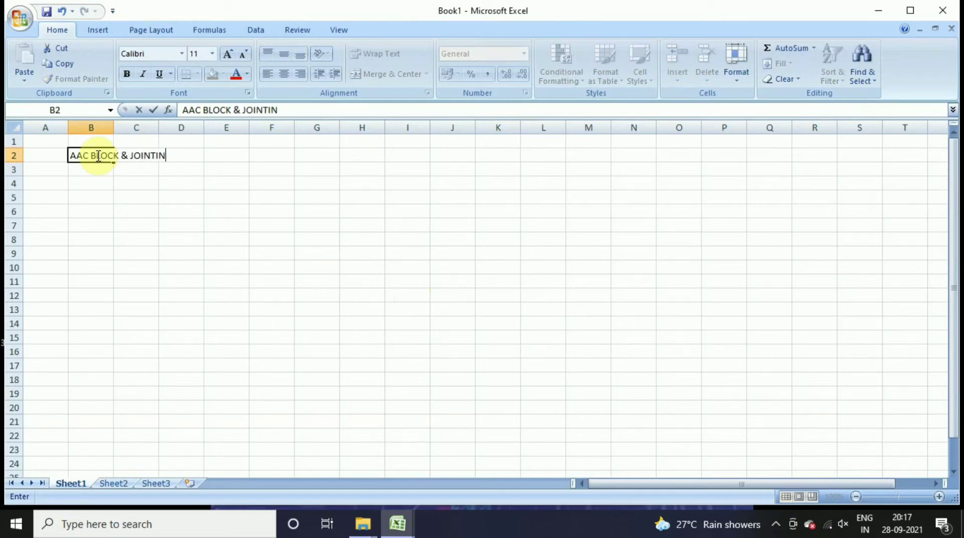
text(G MORTAR )
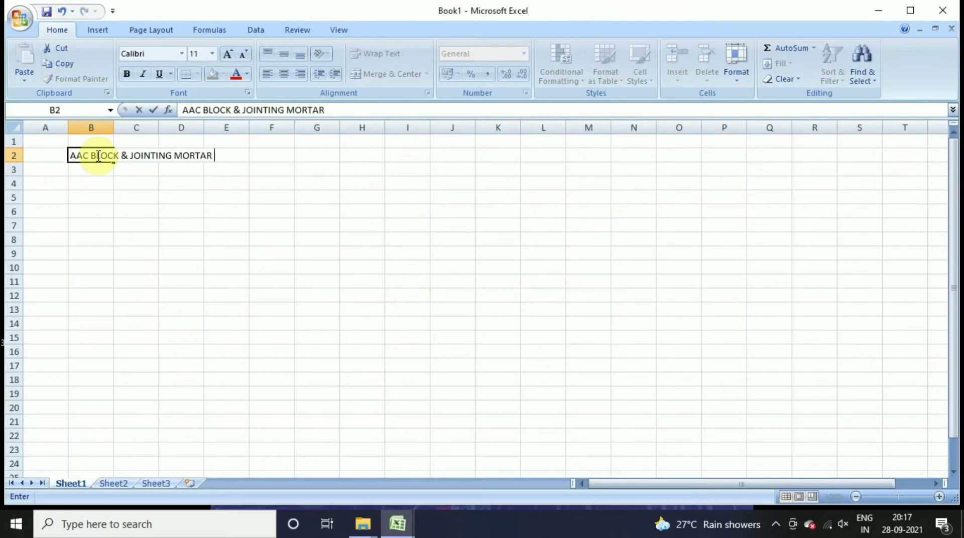
text(CALCULATOR)
click(161, 226)
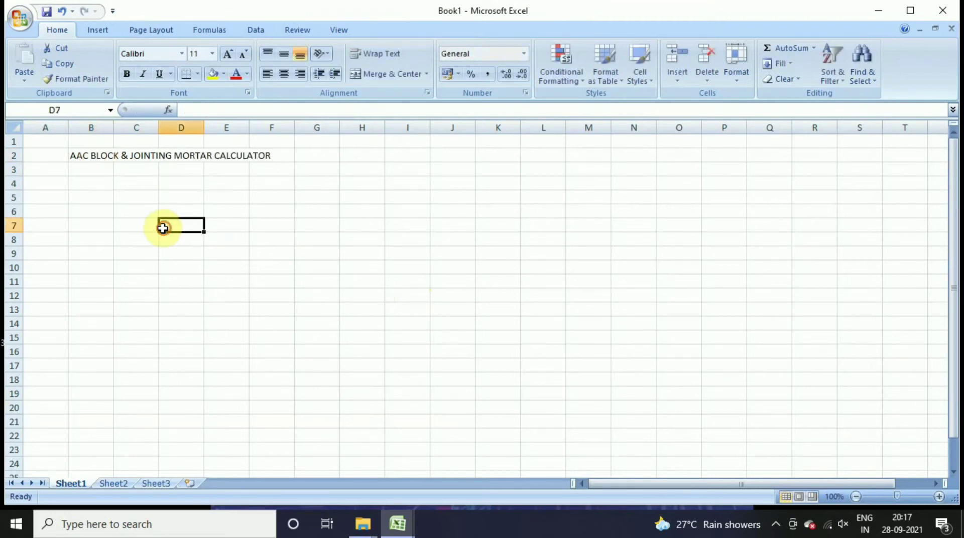
click(85, 156)
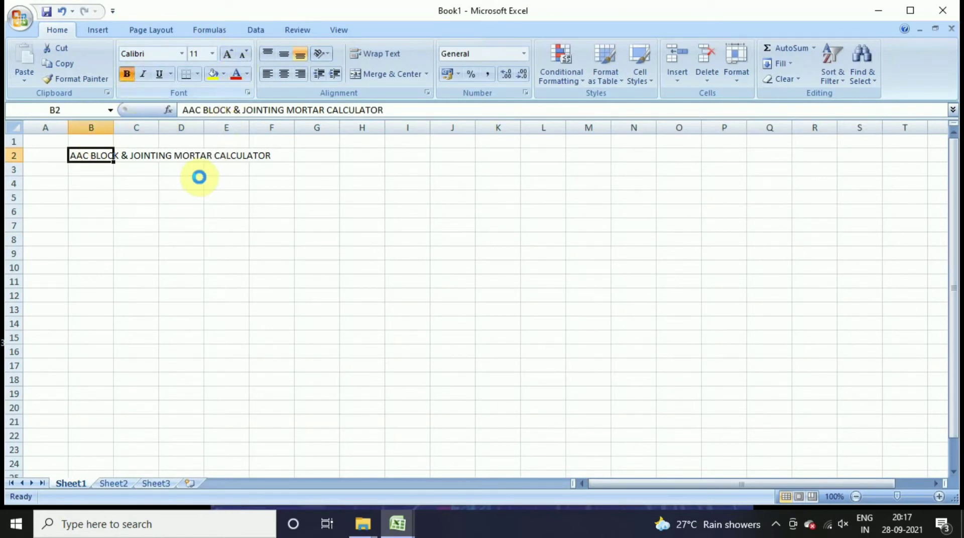
click(222, 59)
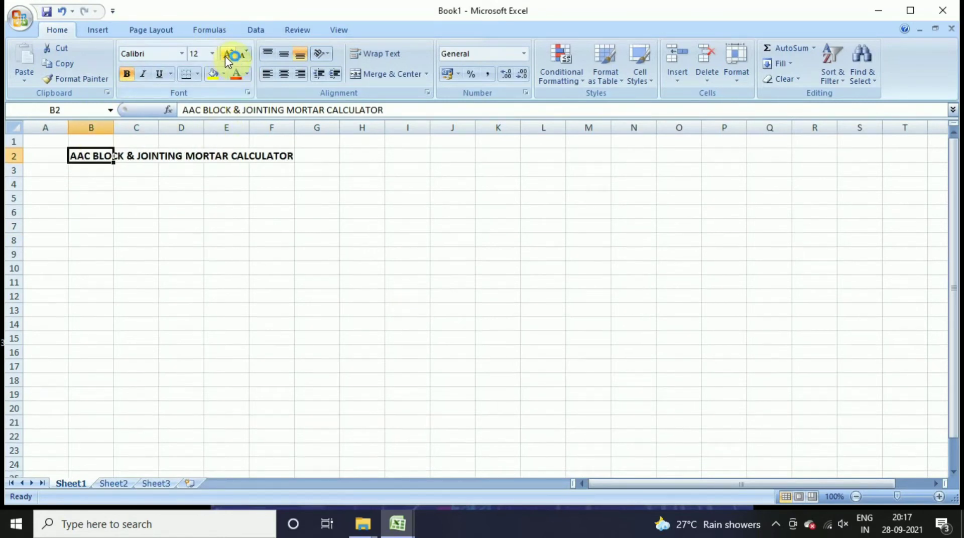
Enter the wall dimension labels L, B and H in cells B5, B6 and B7
click(85, 196)
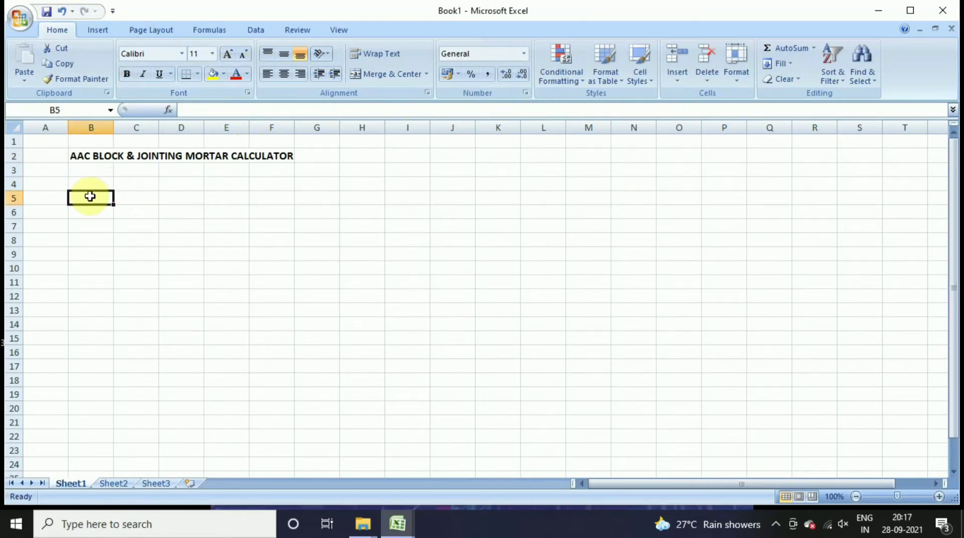
drag(93, 196, 192, 239)
click(86, 200)
text(L)
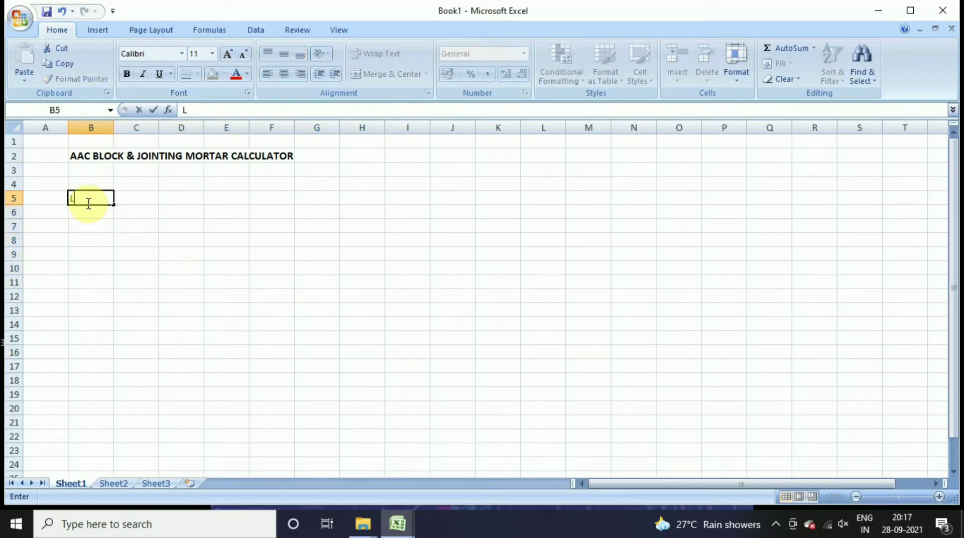
key(Return)
text(B)
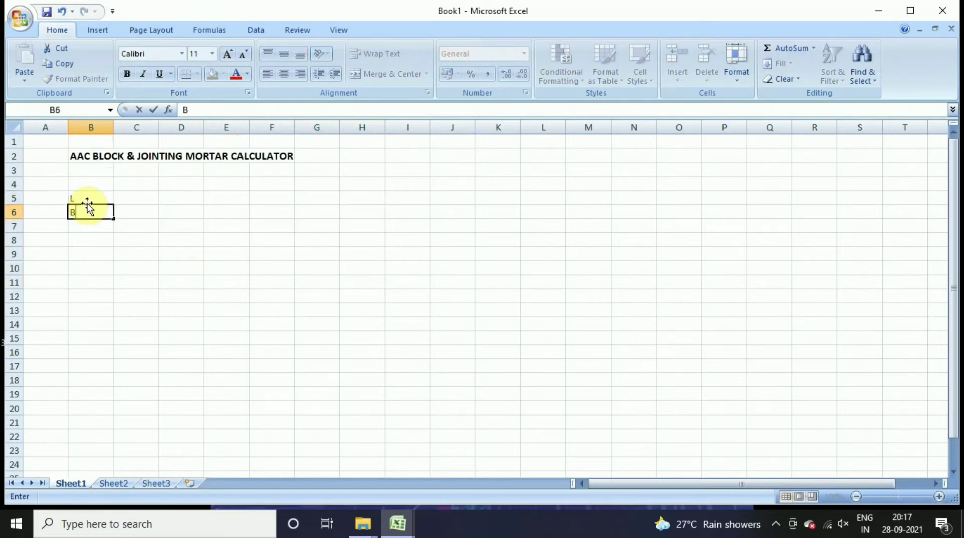
key(Return)
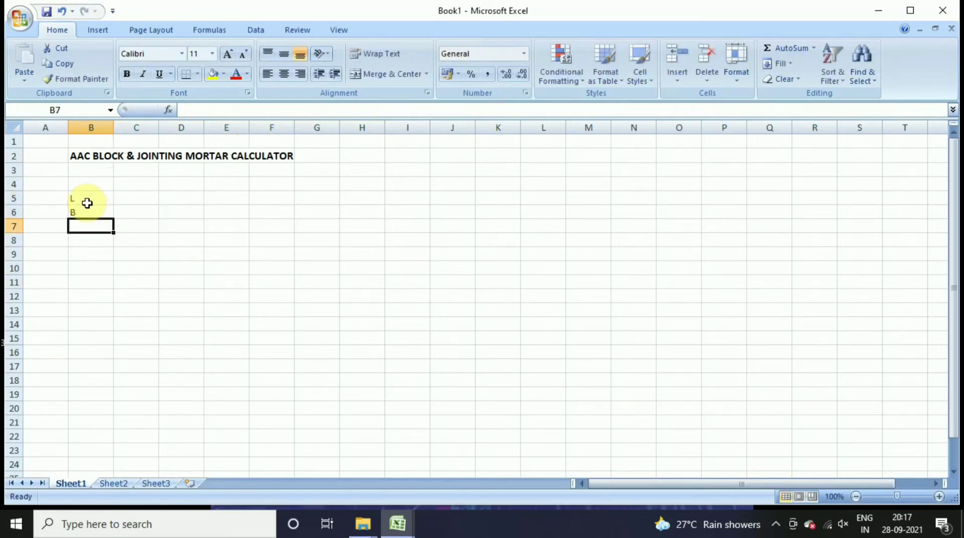
text(H)
key(Return)
key(Return)
key(Return)
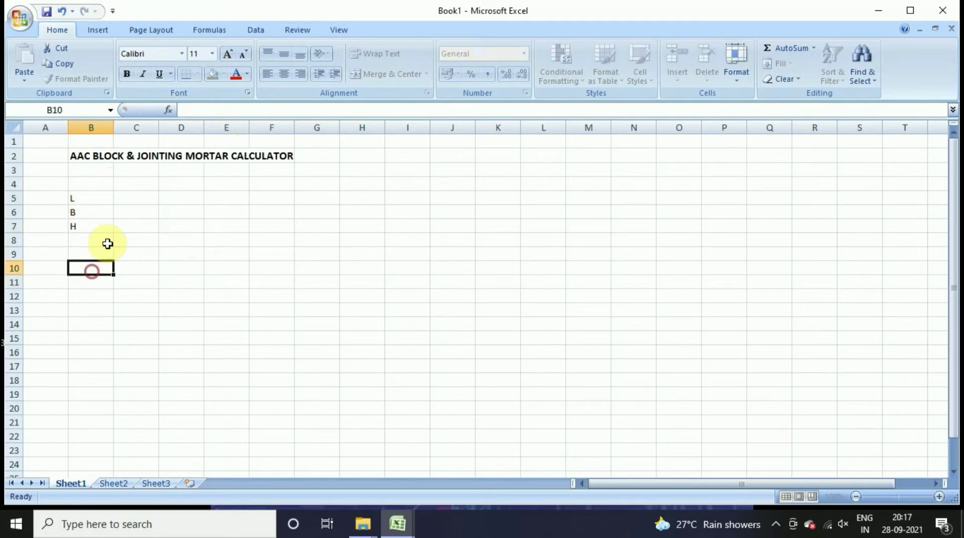
Enter the unit MTR in cells D5, D6 and D7 for the three wall dimensions
click(129, 203)
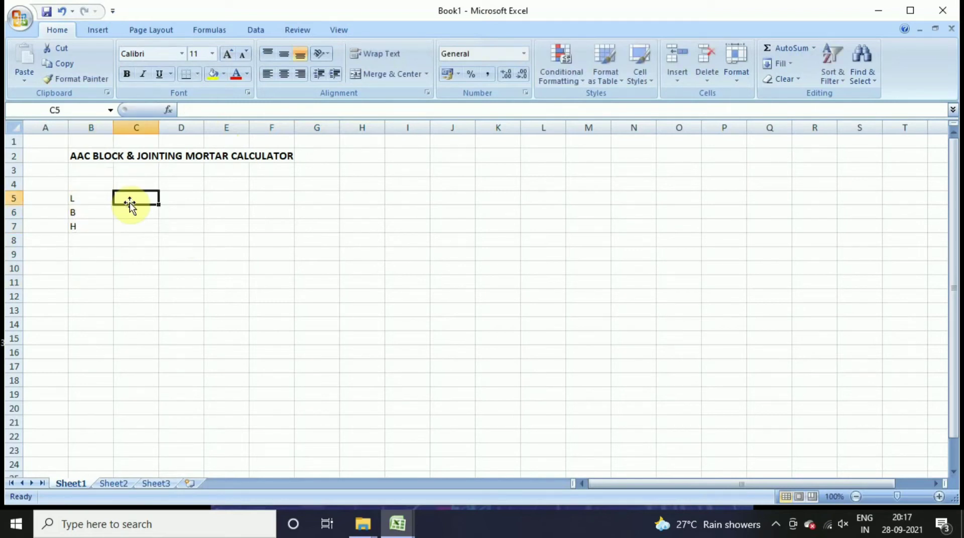
click(173, 200)
text(MTR)
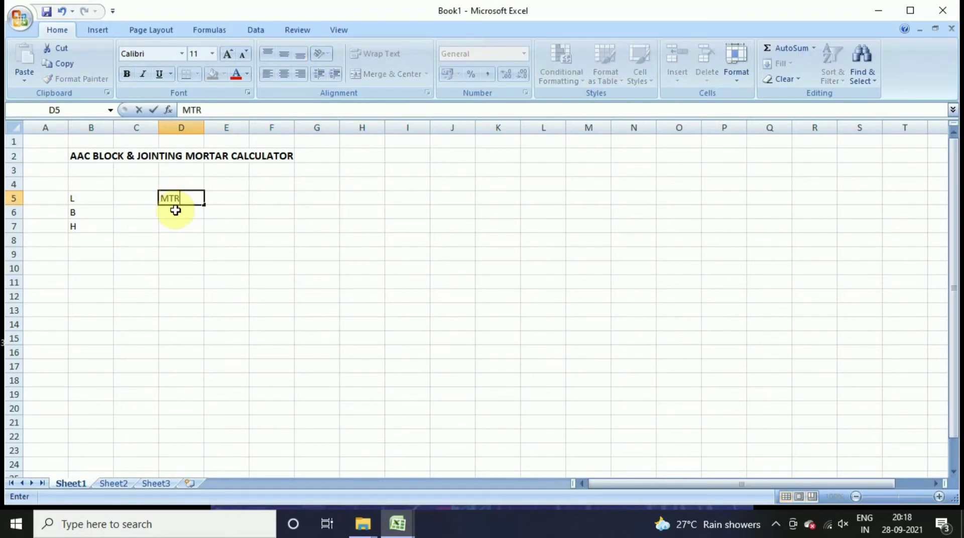
click(178, 211)
text(MTR)
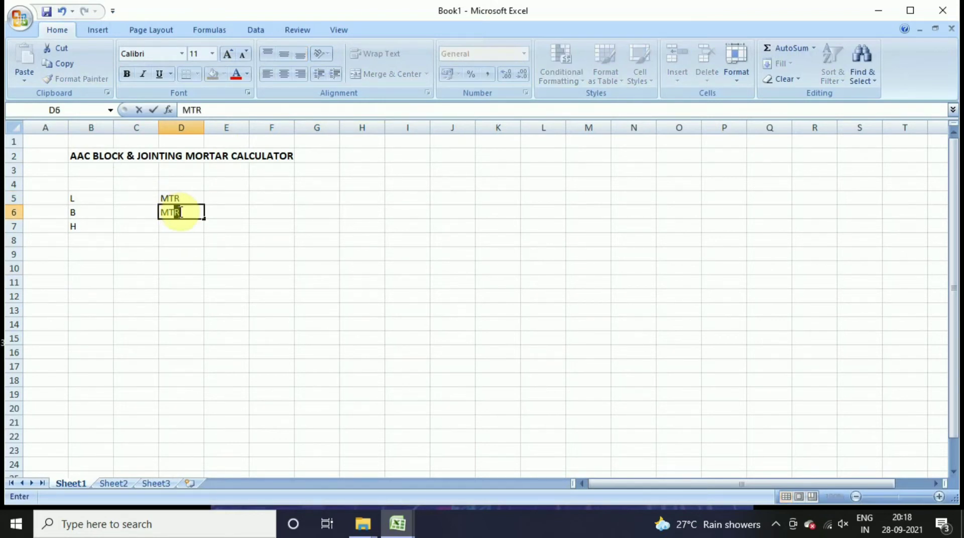
click(193, 225)
text(MTR)
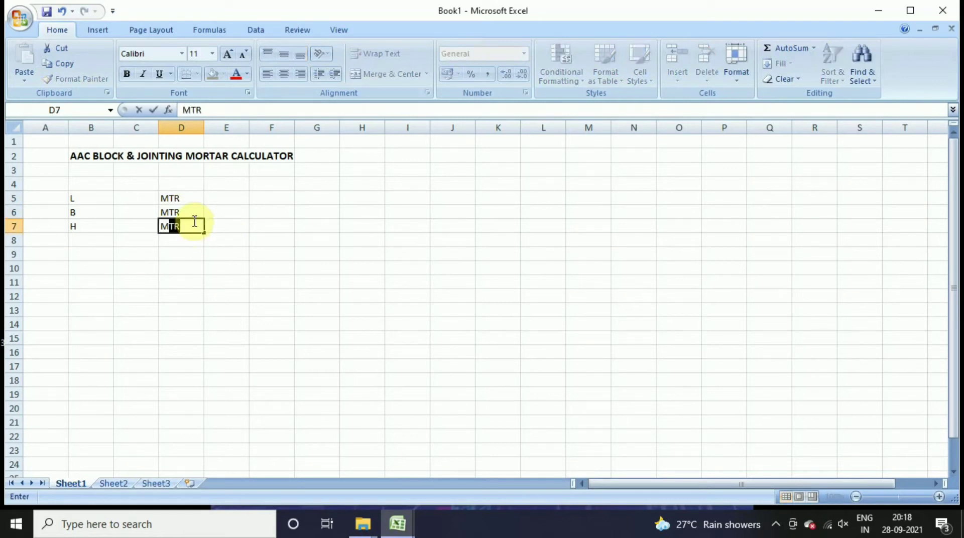
click(193, 294)
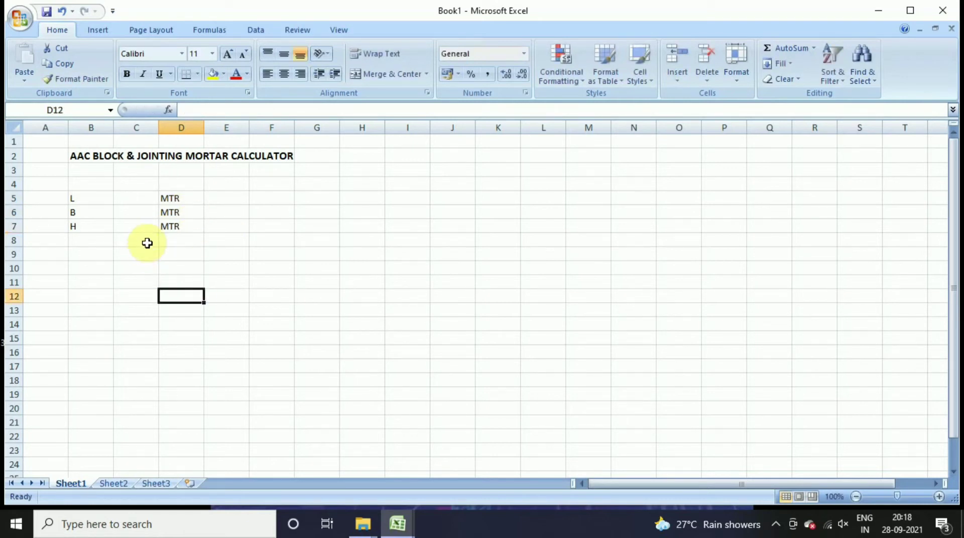
Enter the label "VOLUME OF WALL" in cell B8 and autofit the width of column B to its contents
click(80, 241)
text(VOLUM)
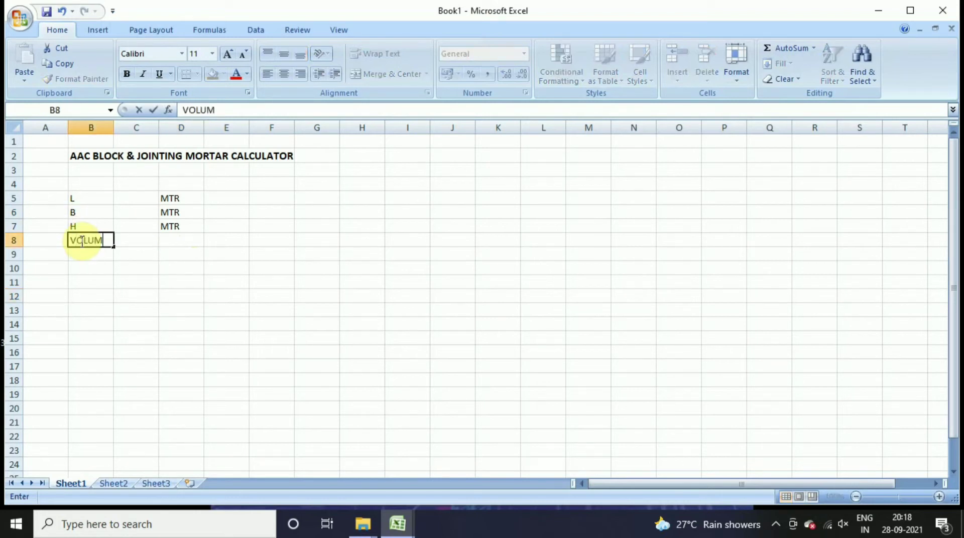
text(E OF WALL)
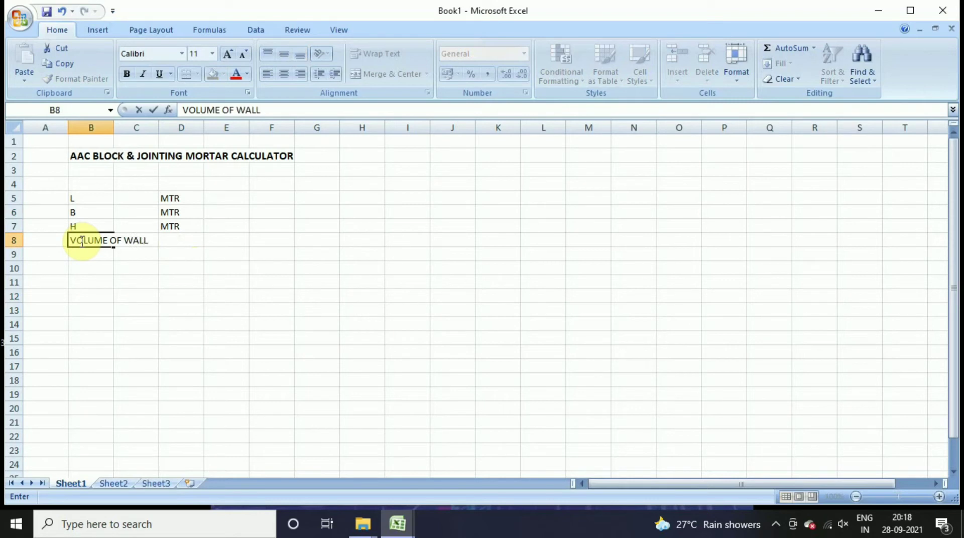
click(99, 295)
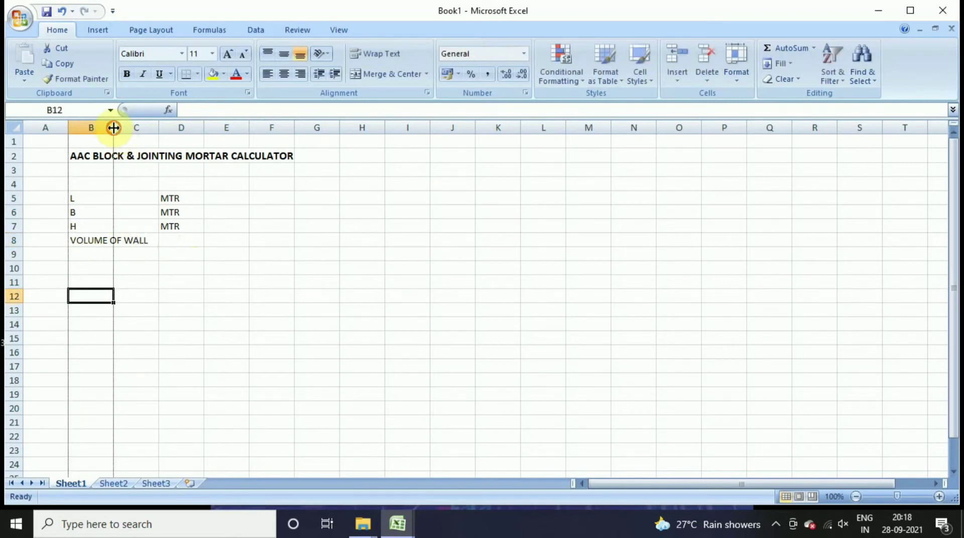
double_click(113, 128)
Enter the area labels SQMT in cell B9 and SQFT in cell B10
click(150, 255)
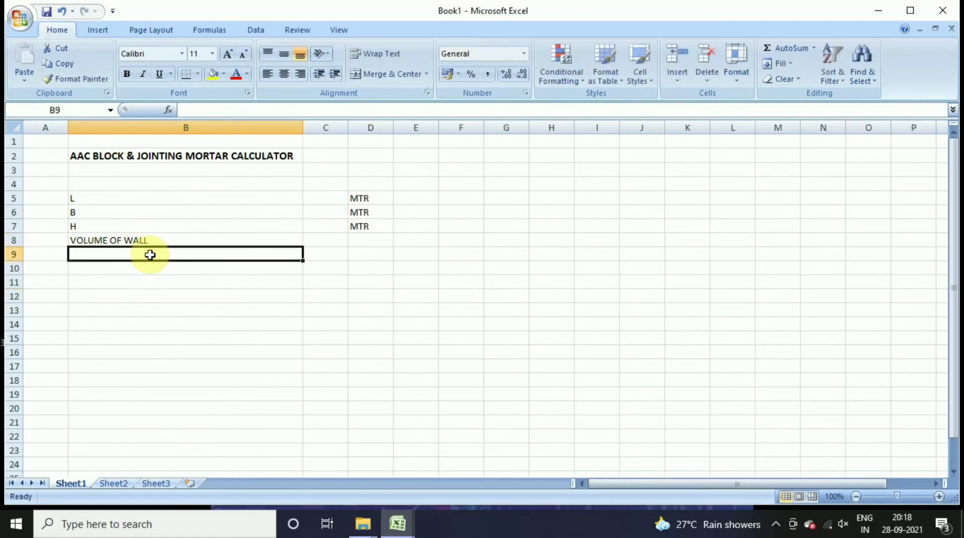
text(S)
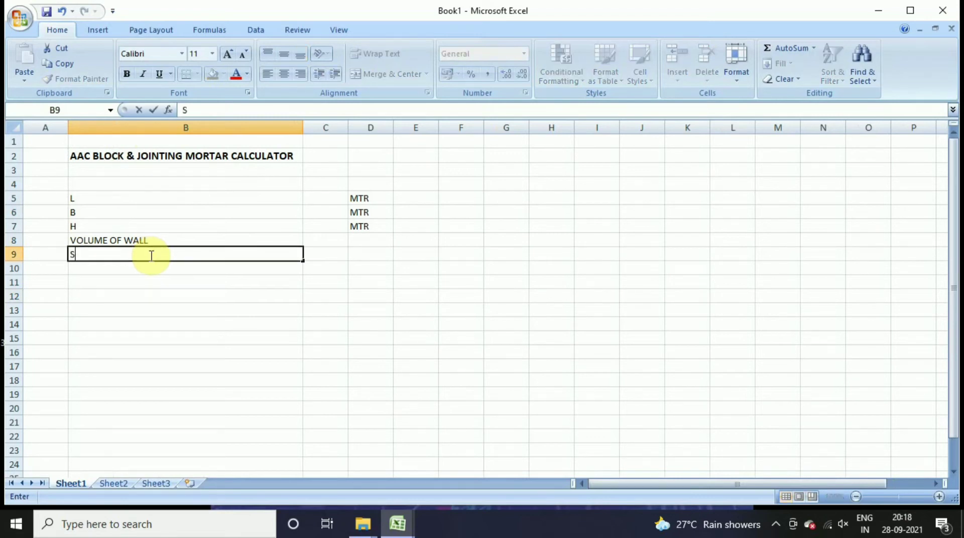
text(QMT)
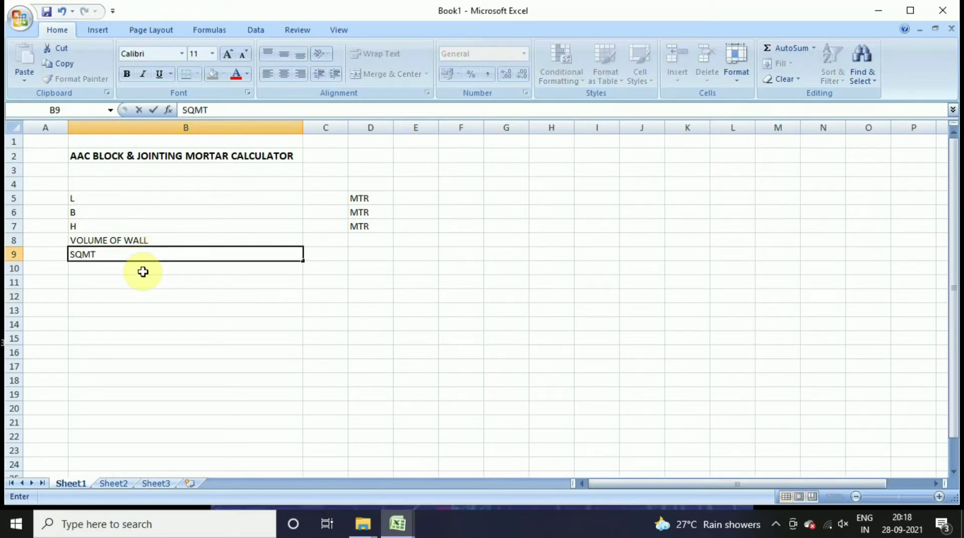
click(143, 270)
text(SQFT)
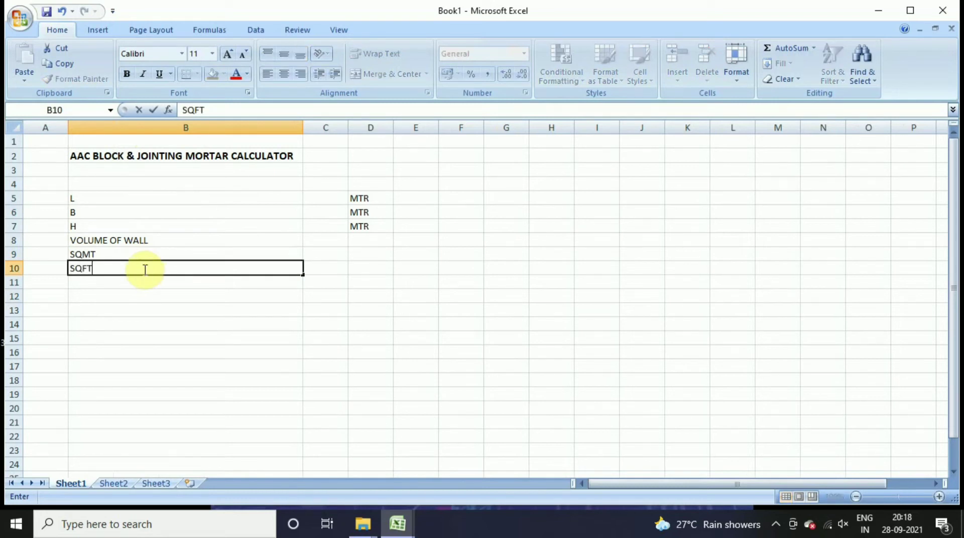
click(279, 364)
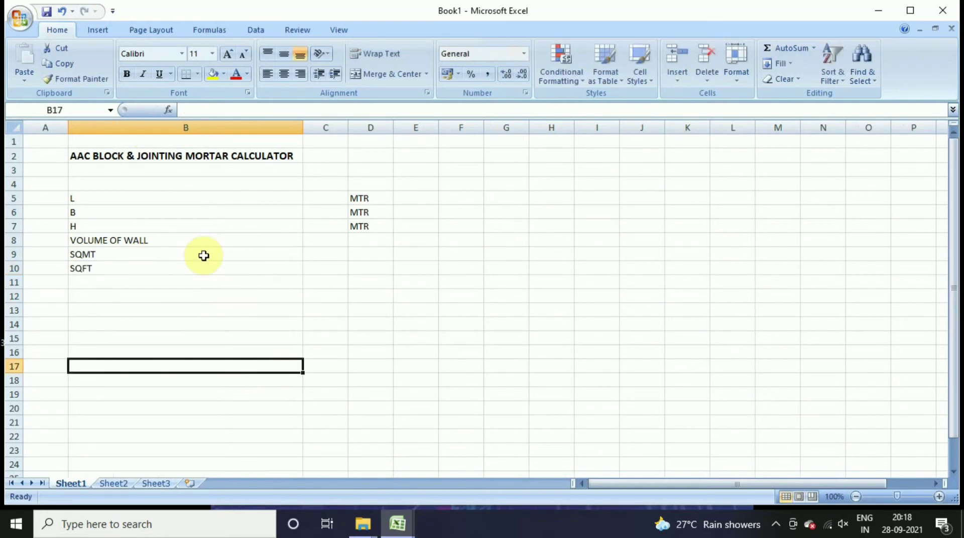
Center the wall labels in cells B4 to B10 horizontally
drag(170, 188, 170, 262)
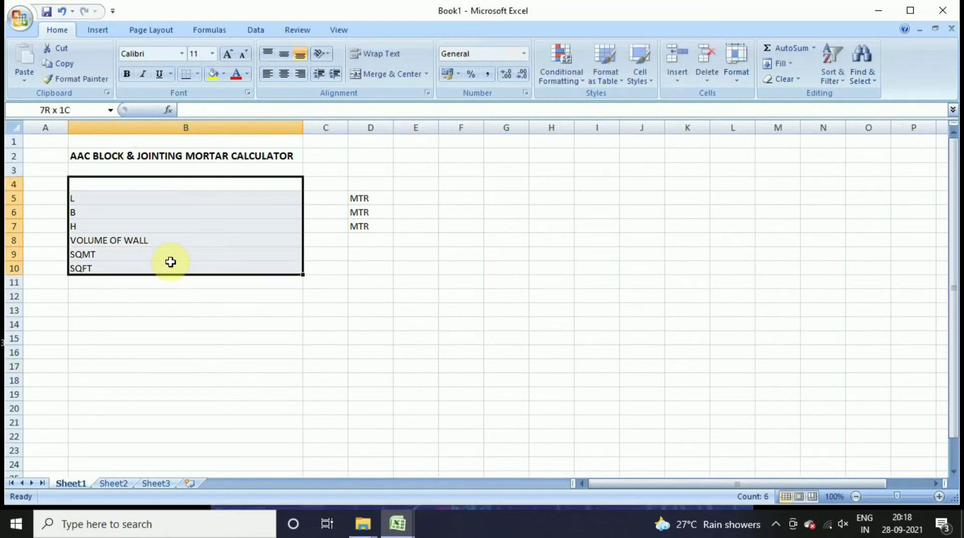
click(283, 73)
click(346, 255)
Fill the dimension input cells C5 to C7 with a light red theme color
drag(330, 200, 325, 227)
click(380, 256)
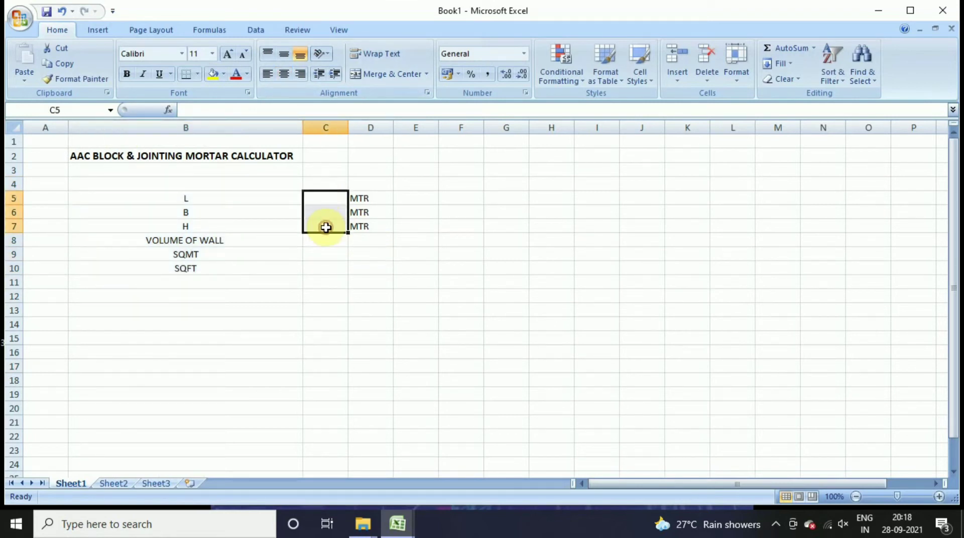
click(223, 76)
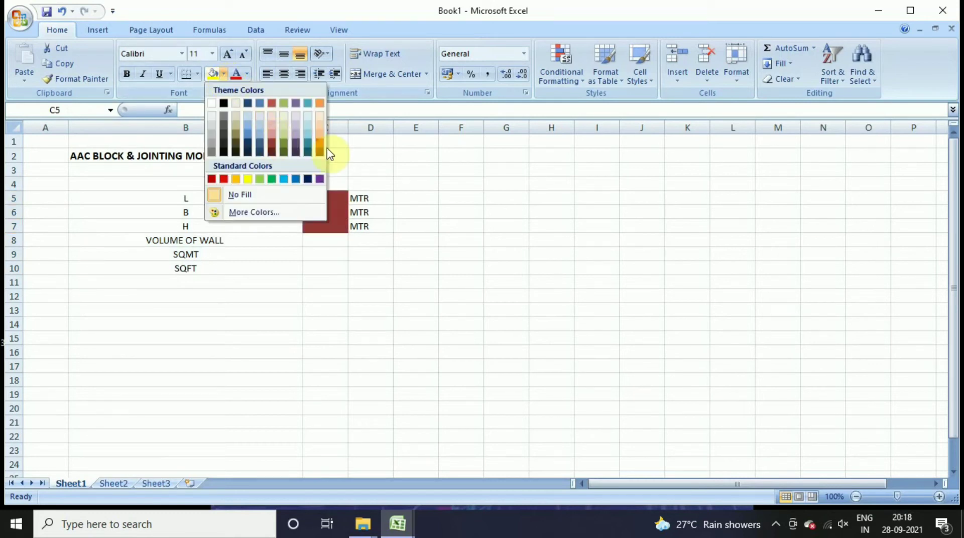
click(273, 133)
click(297, 254)
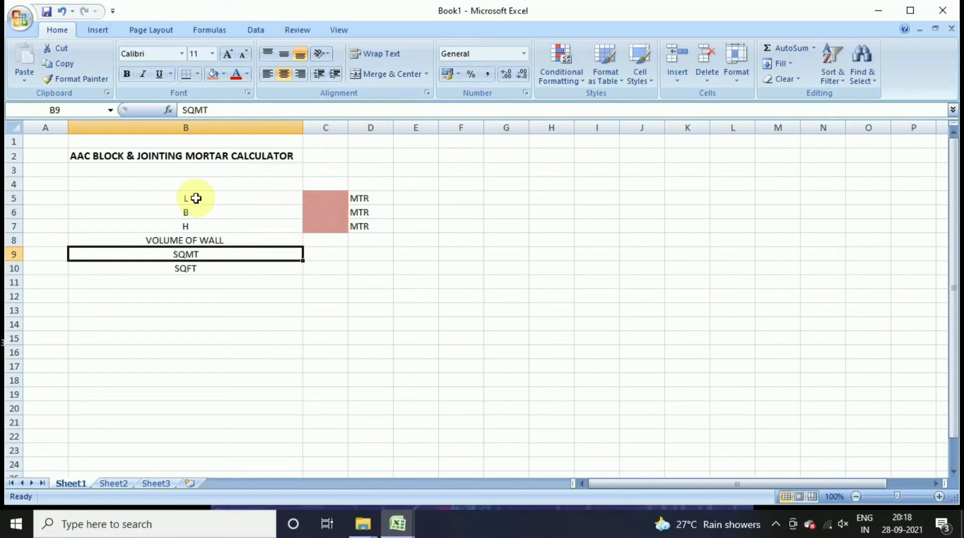
Apply all borders to the wall dimension table in cells B5 to D10
drag(119, 192, 351, 269)
click(197, 74)
click(213, 183)
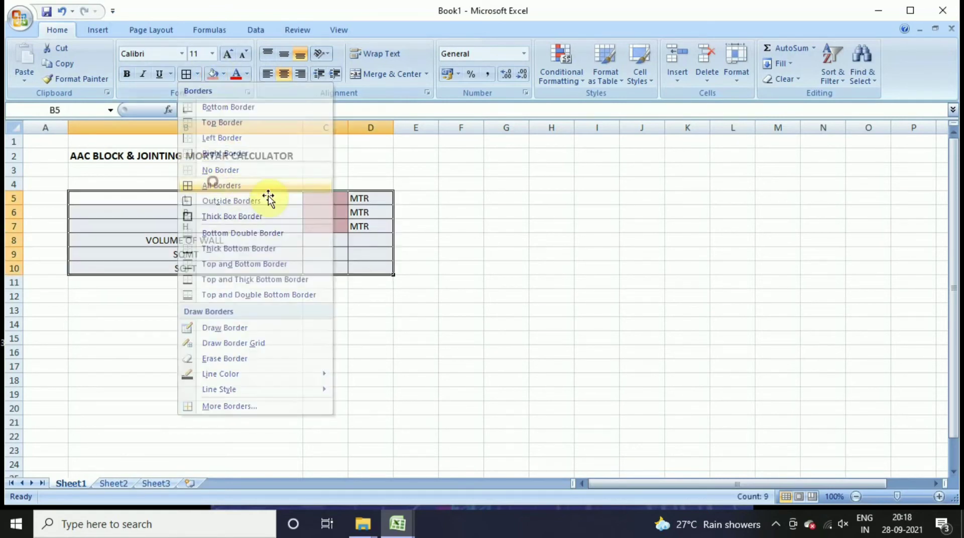
click(321, 338)
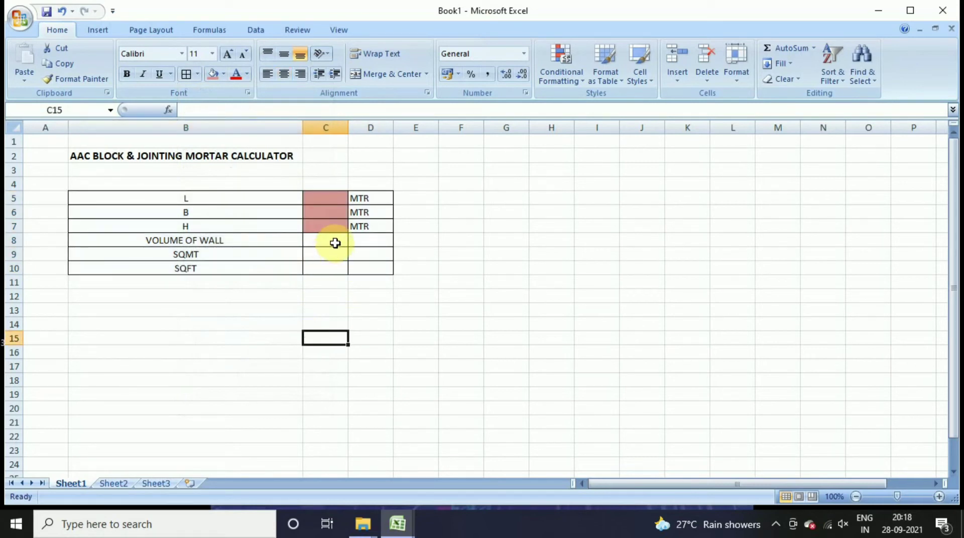
Enter the formula =C5*C6*C7 in cell C8 to calculate the volume of the wall
click(322, 198)
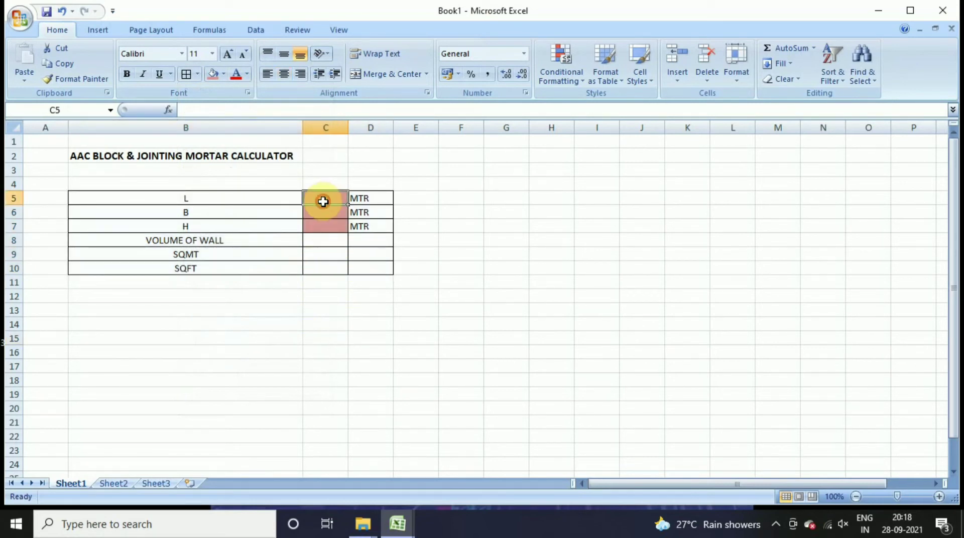
click(318, 243)
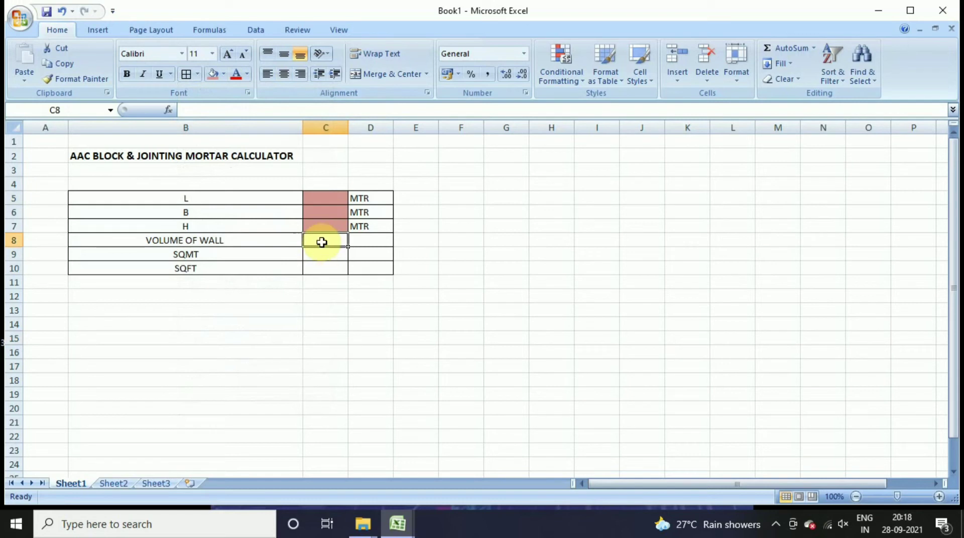
text(=)
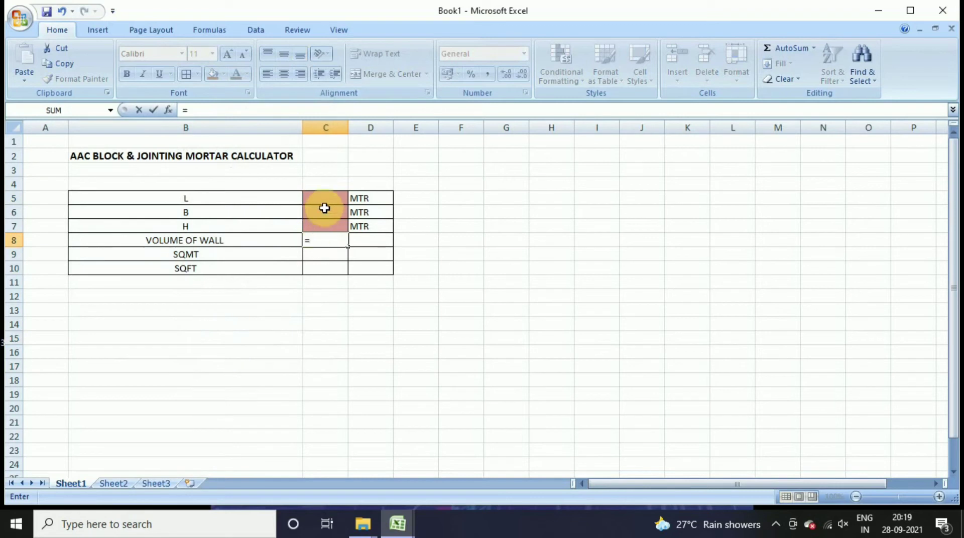
click(321, 197)
text(*)
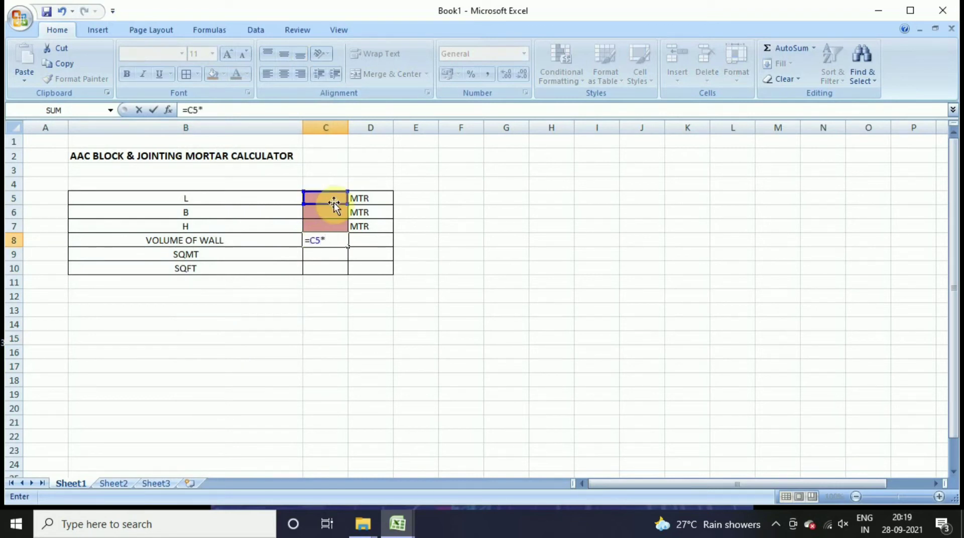
click(333, 212)
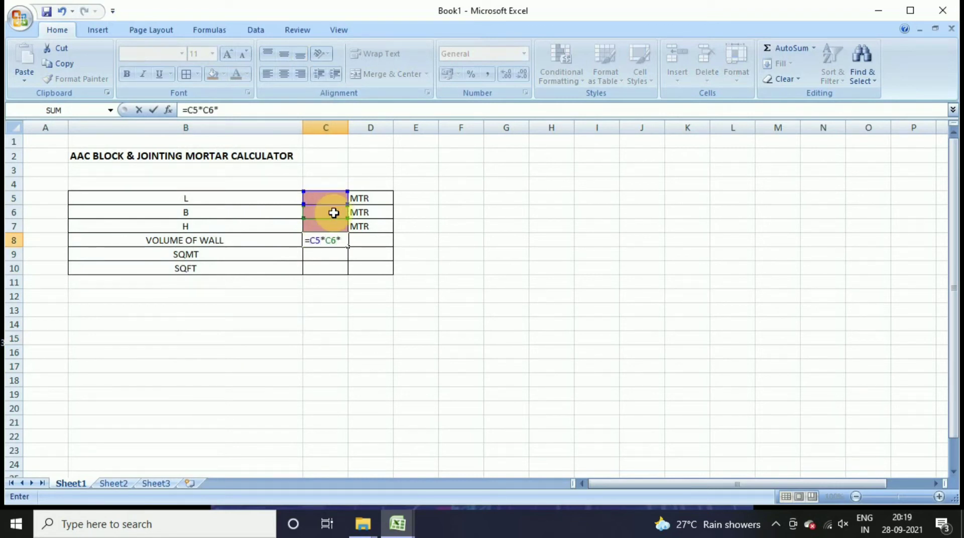
click(326, 225)
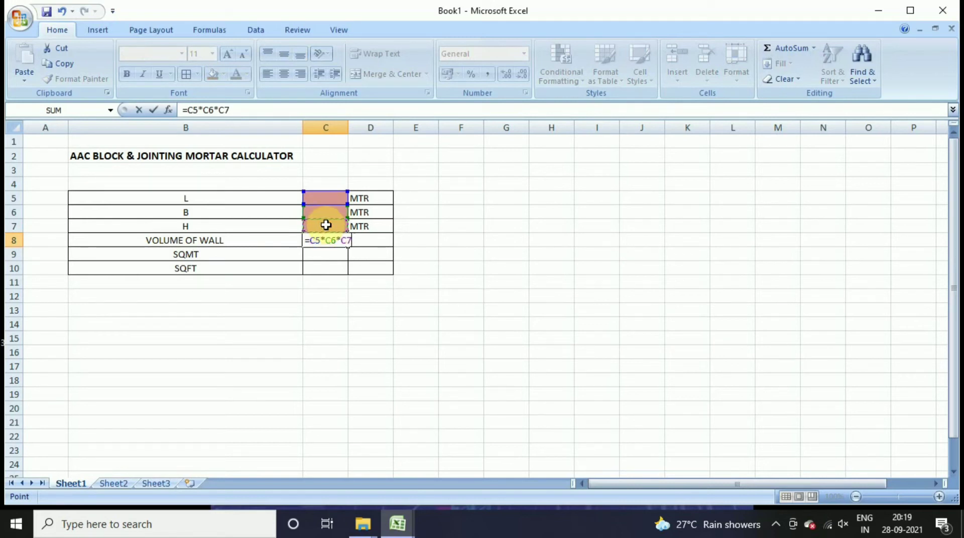
key(Return)
Enter the wall dimensions: length 10 in C5, breadth 0.15 in C6 and height 3 in C7
click(334, 197)
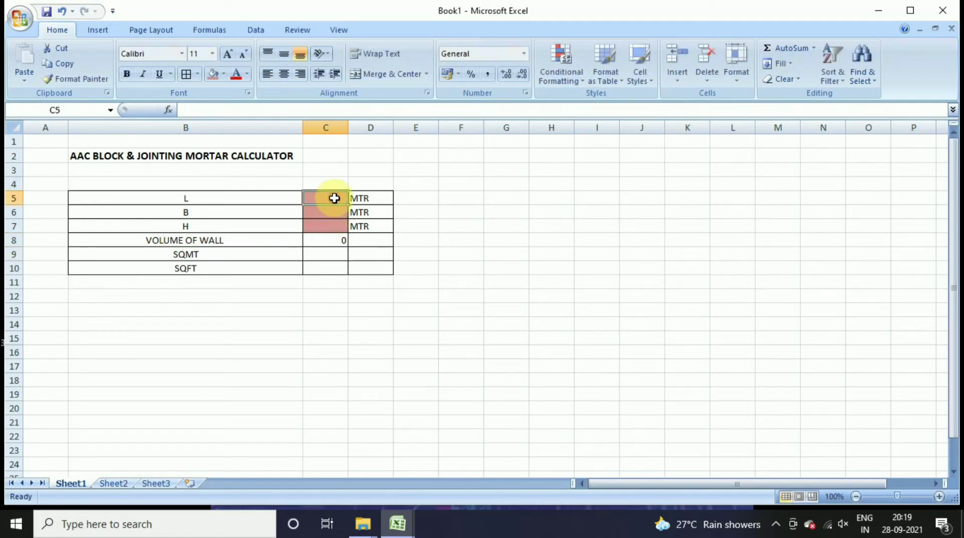
text(10)
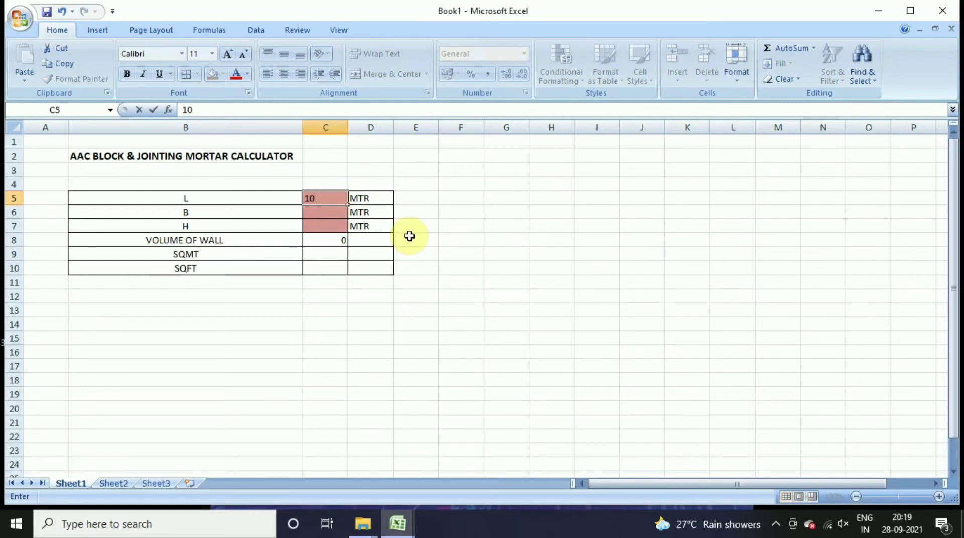
click(460, 240)
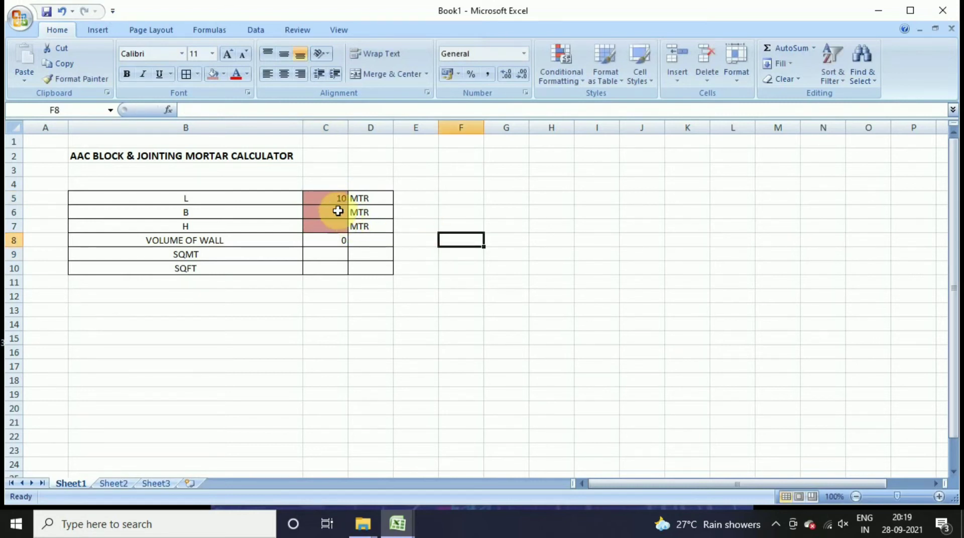
click(338, 211)
text(.15)
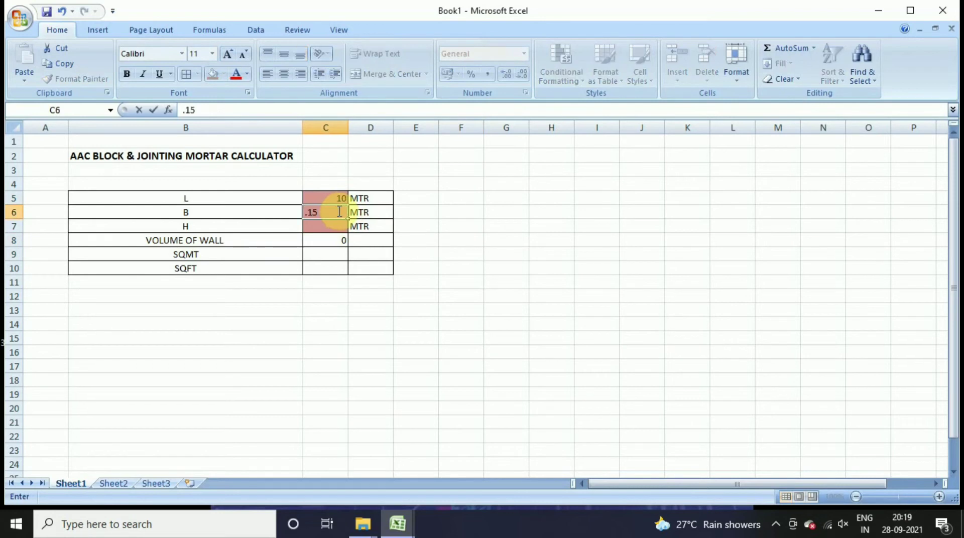
click(329, 296)
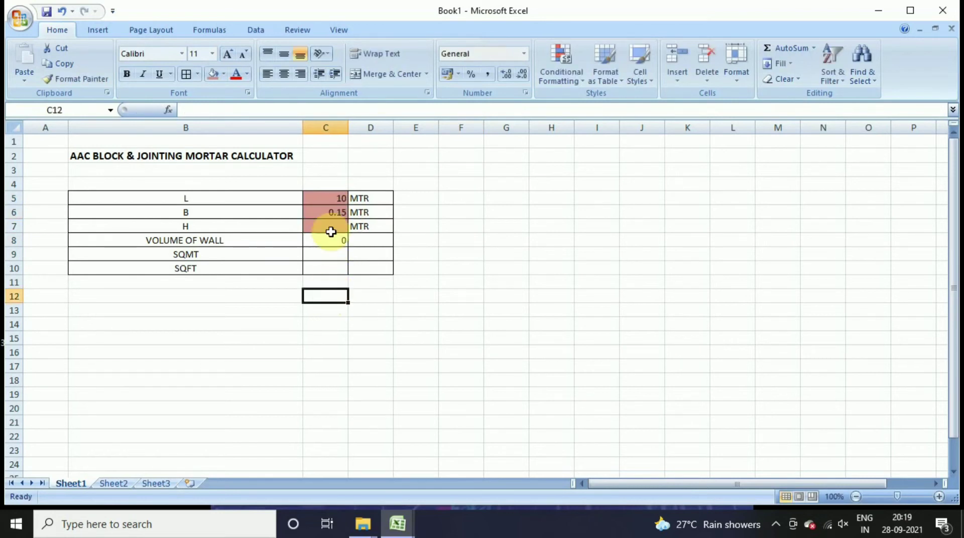
click(330, 229)
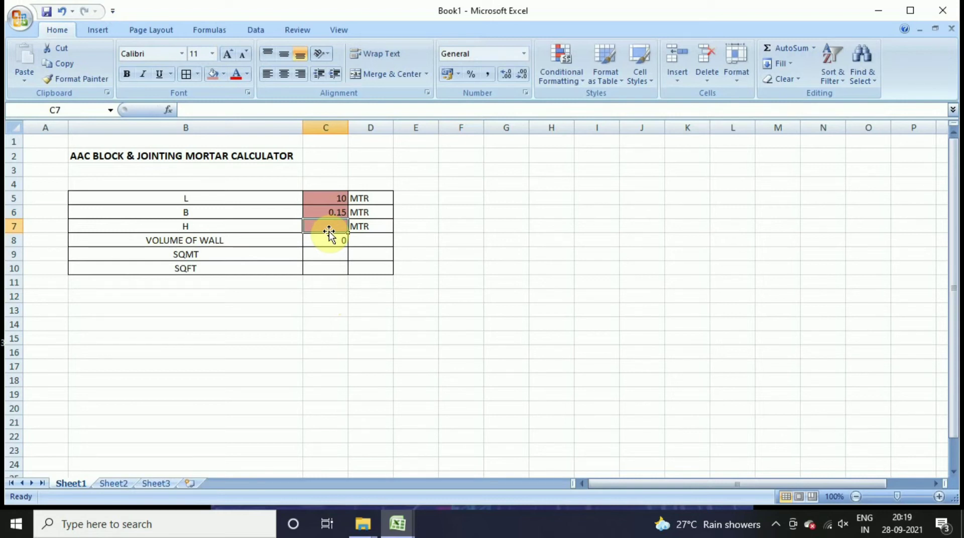
text(3)
key(Return)
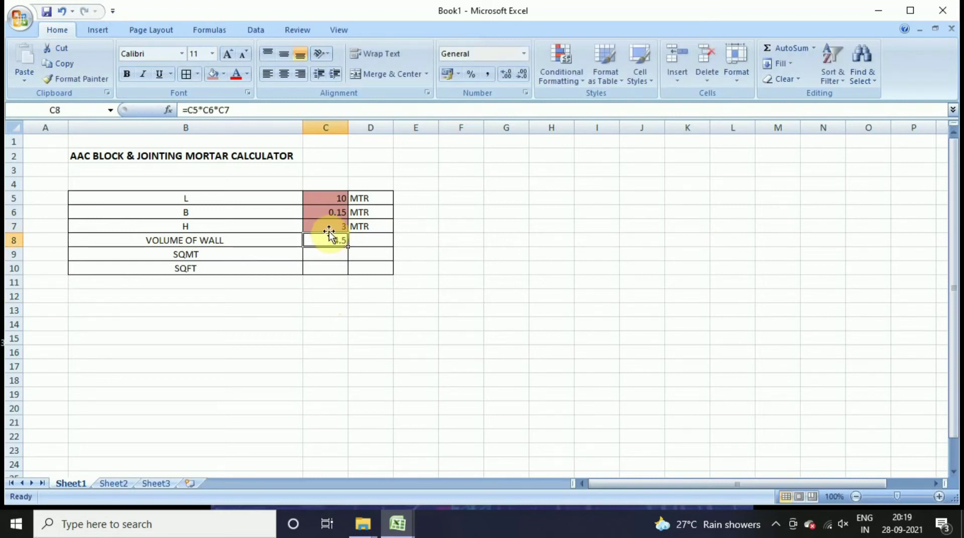
click(371, 297)
Center the contents of the whole wall table, cells B5 to D10, horizontally
drag(184, 197, 185, 226)
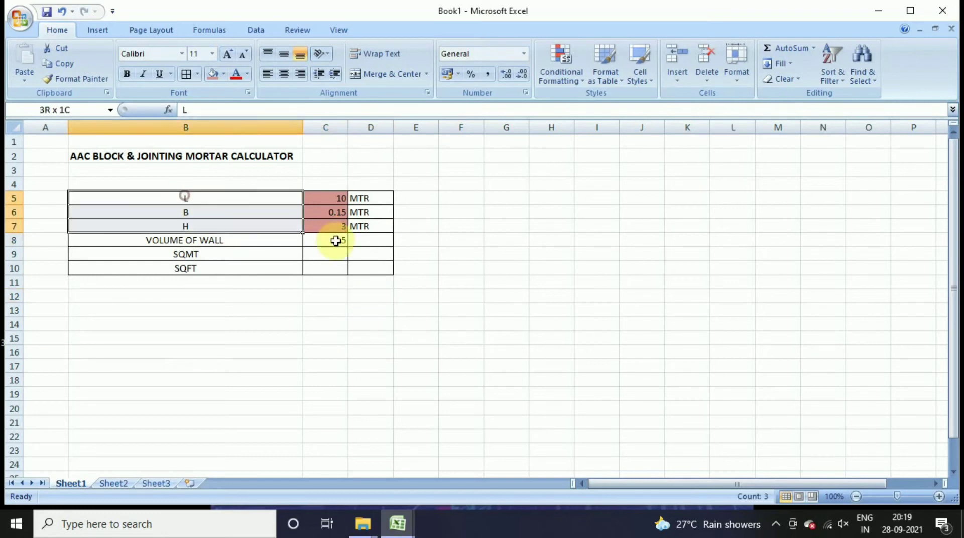
drag(335, 241, 365, 263)
click(284, 73)
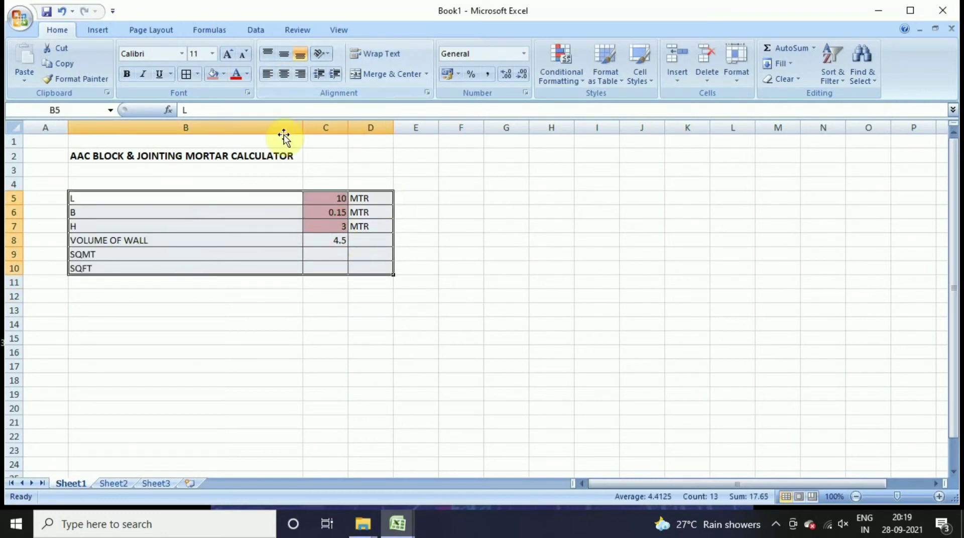
click(283, 74)
click(422, 240)
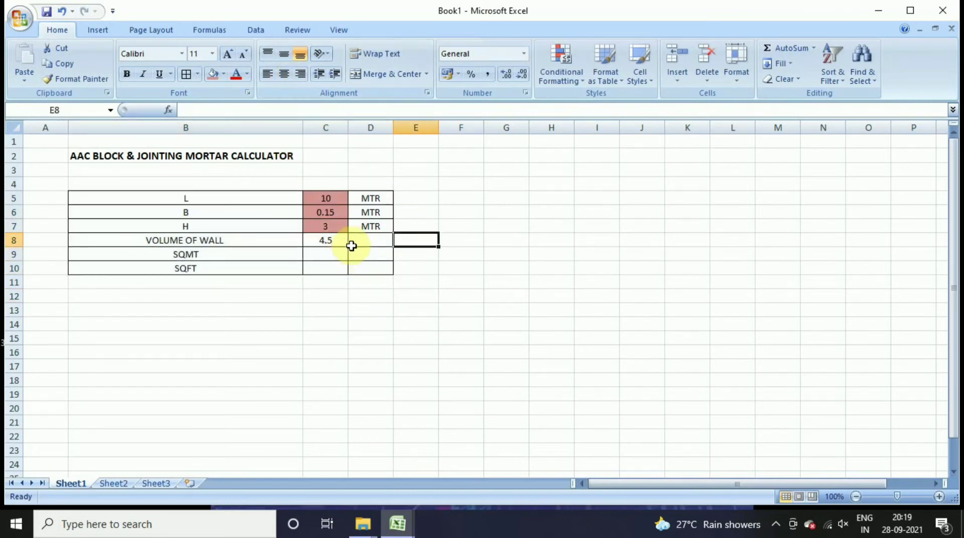
Enter the unit M3 in cell D8 and check the wall volume formula in C8 without changing it
click(379, 240)
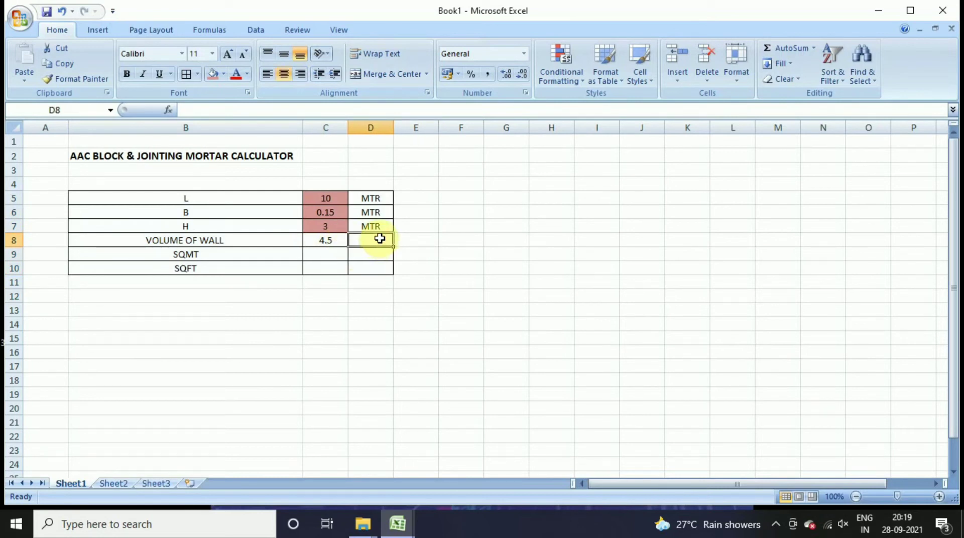
text(M3)
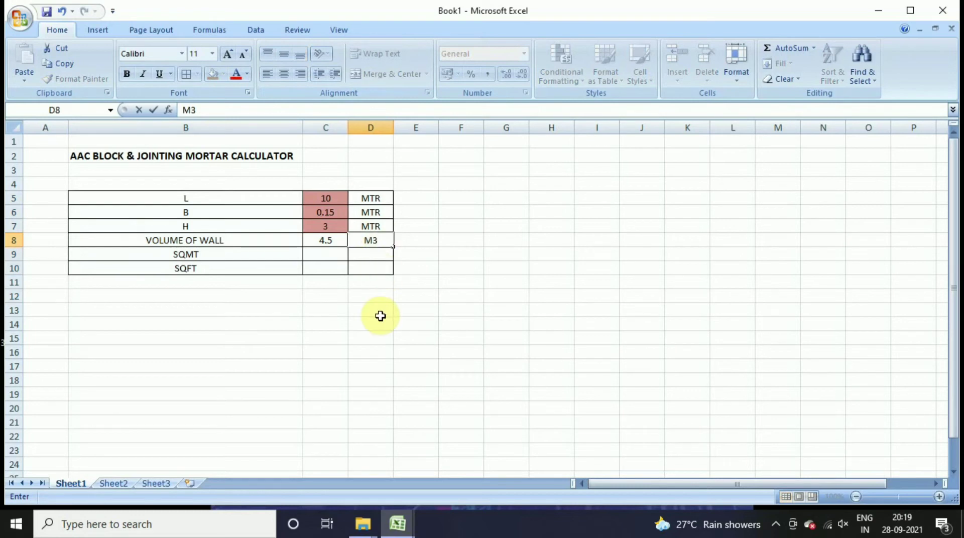
double_click(339, 241)
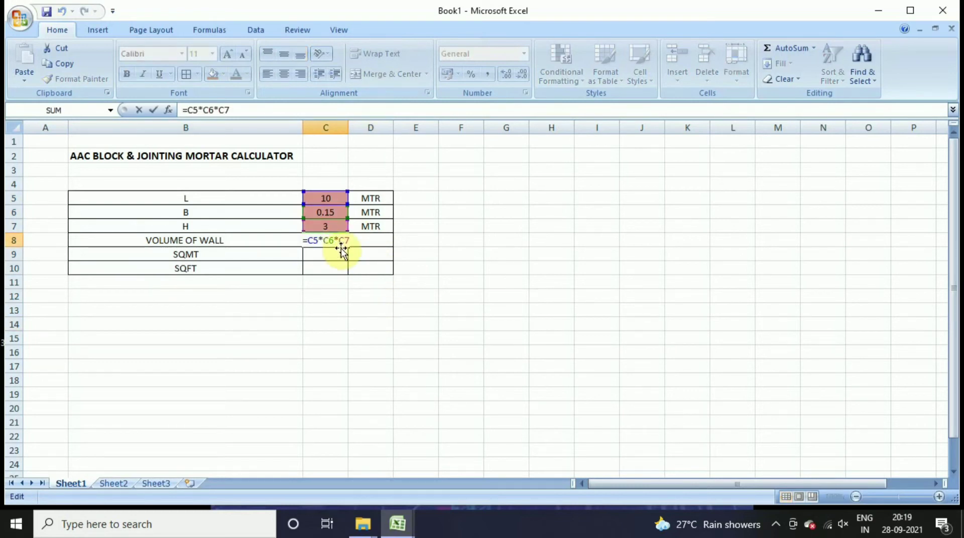
key(Escape)
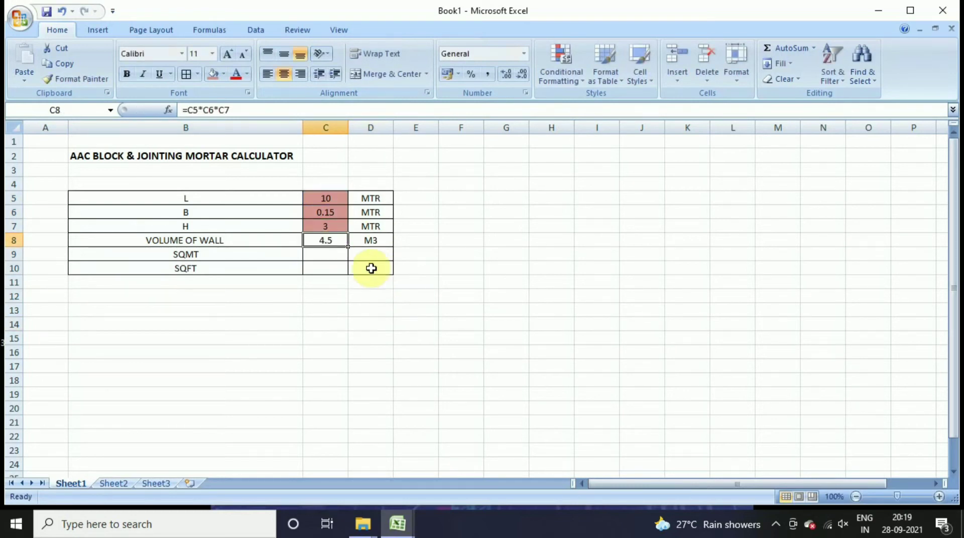
Enter the formula =C5*C7 in cell C9 to calculate the wall area in square metres
click(330, 255)
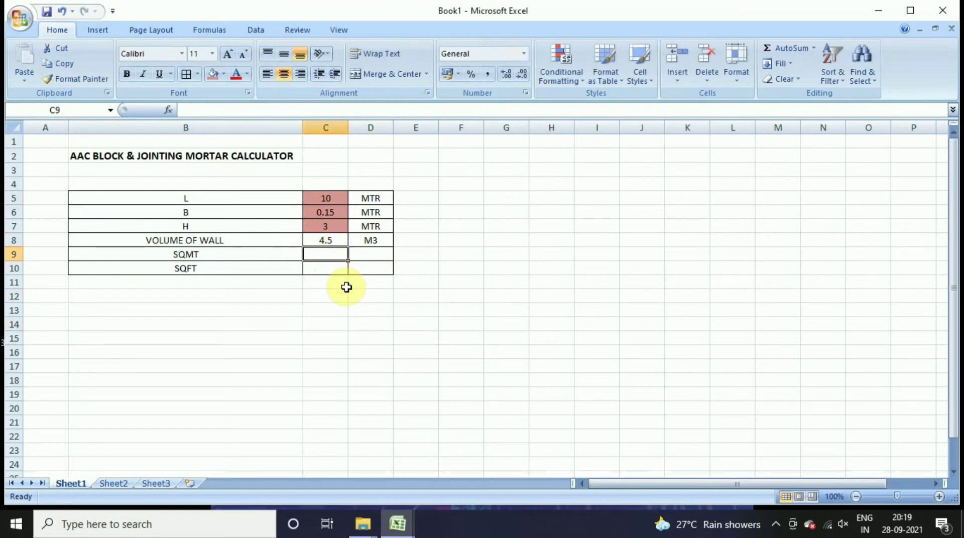
text(=)
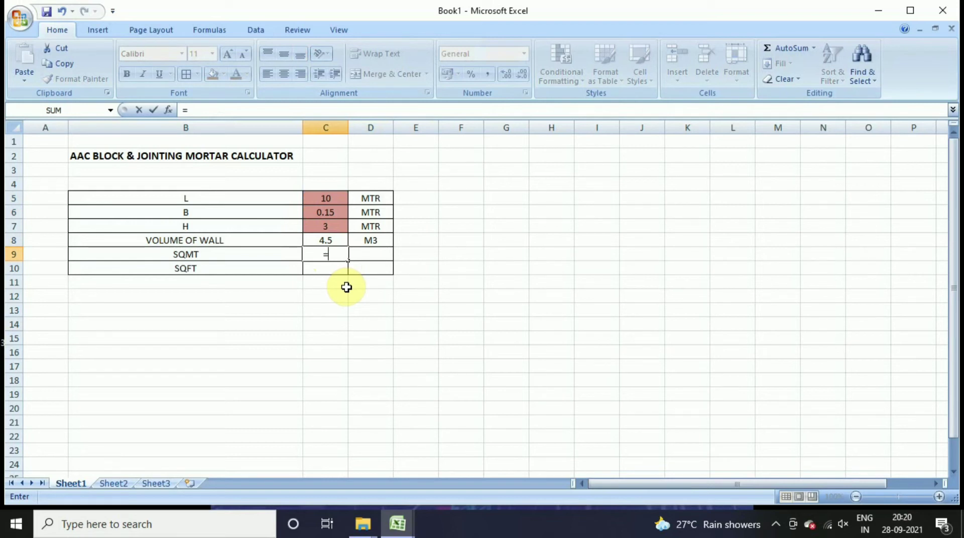
key(Escape)
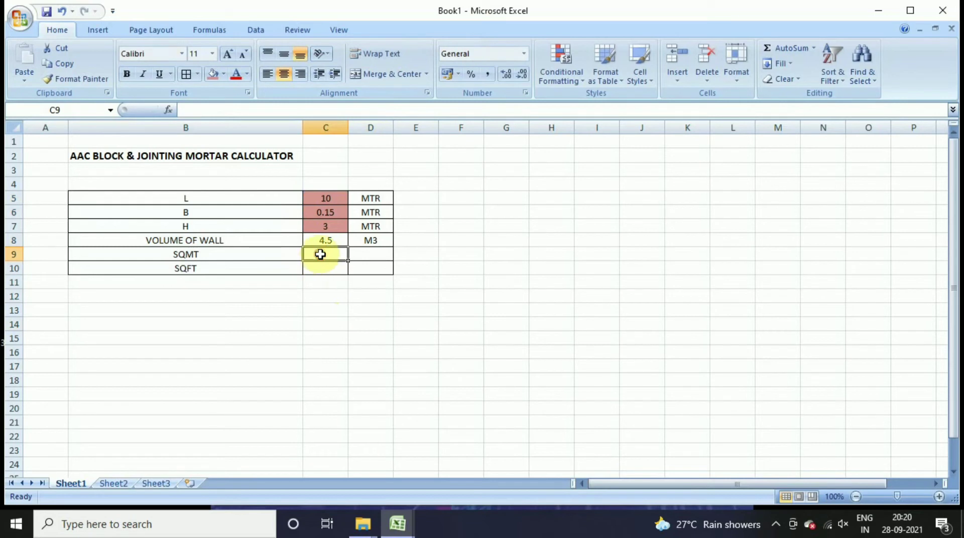
text(=)
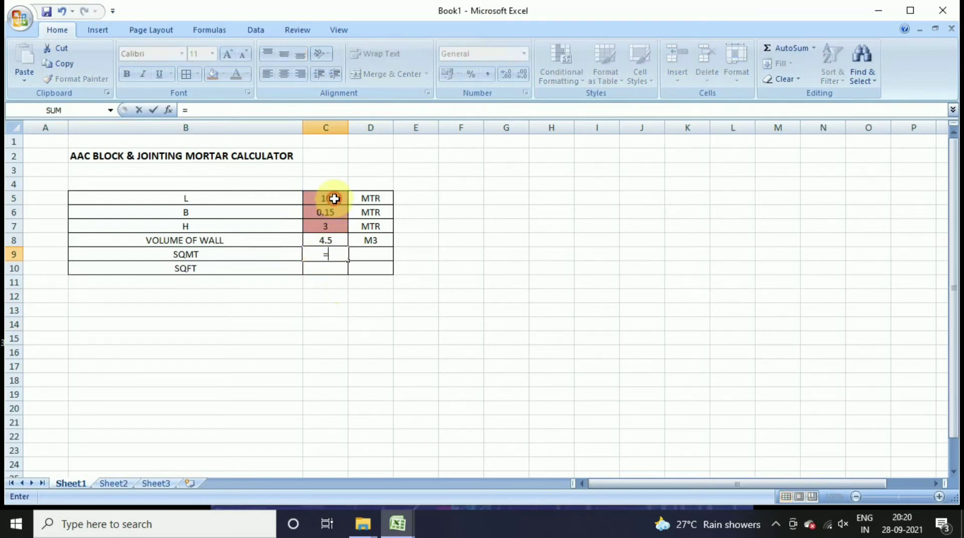
click(335, 199)
text(*)
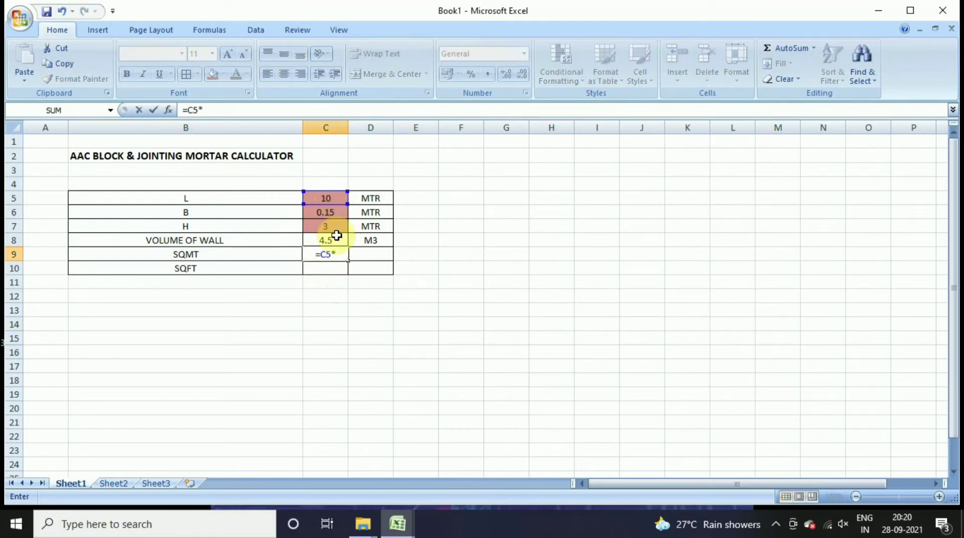
click(328, 229)
key(Return)
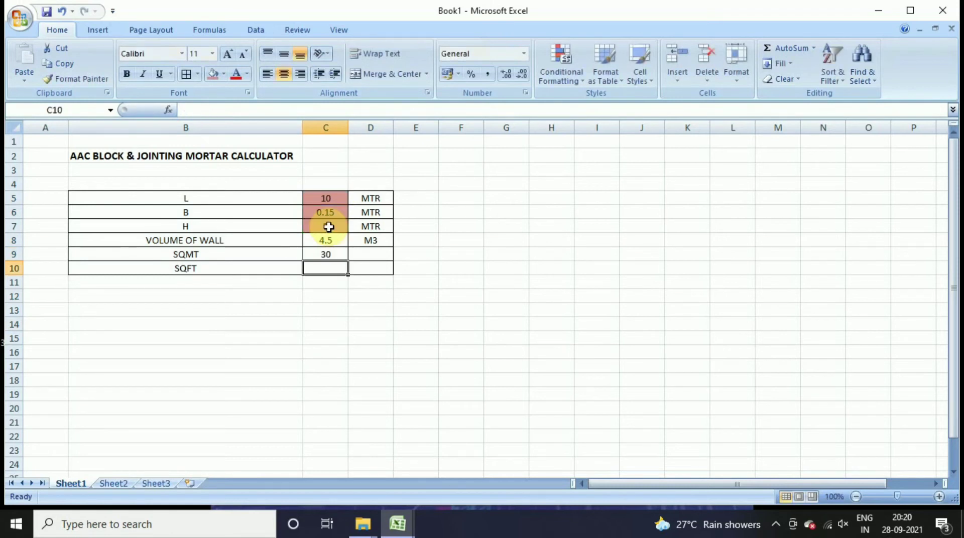
click(359, 257)
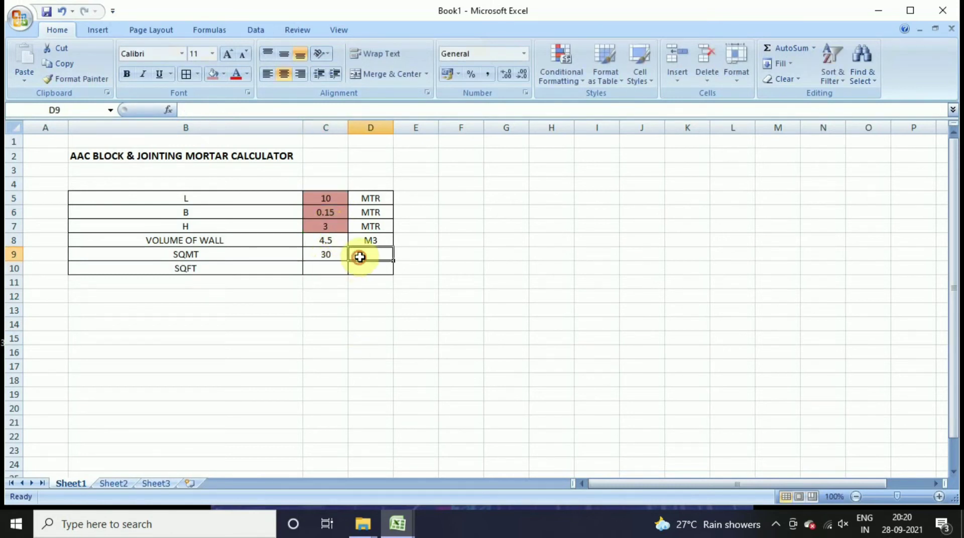
Enter the formula =C9*10.764 in cell C10 to convert the wall area to square feet
click(331, 267)
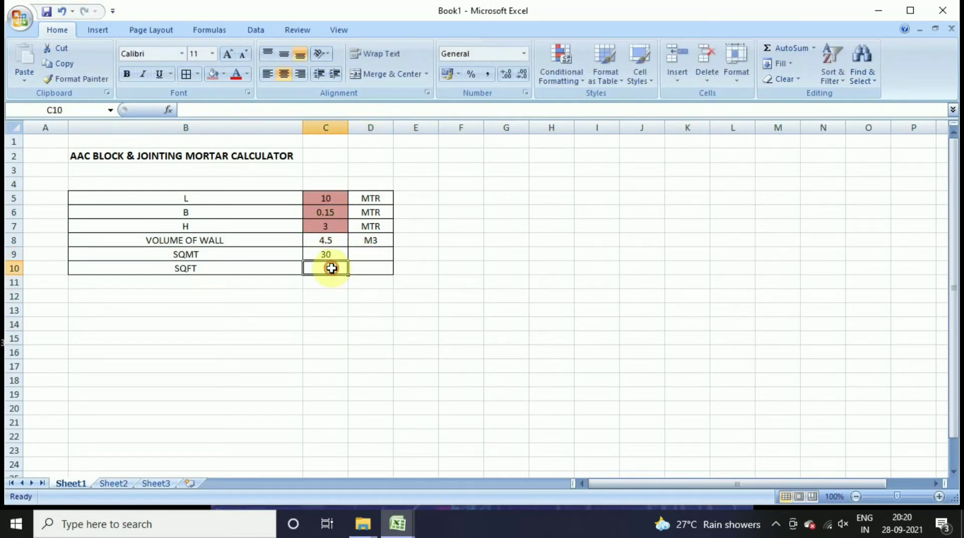
text(=)
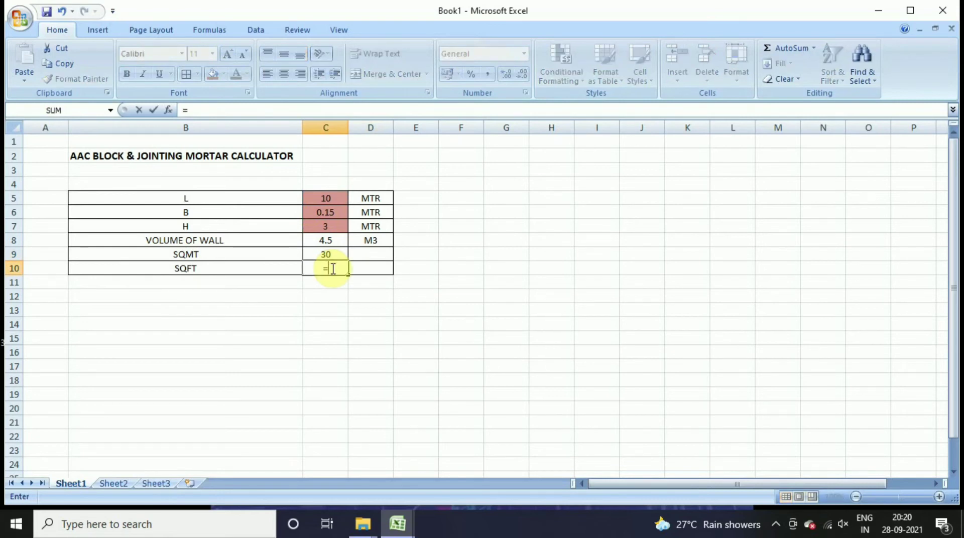
click(327, 255)
text(*1)
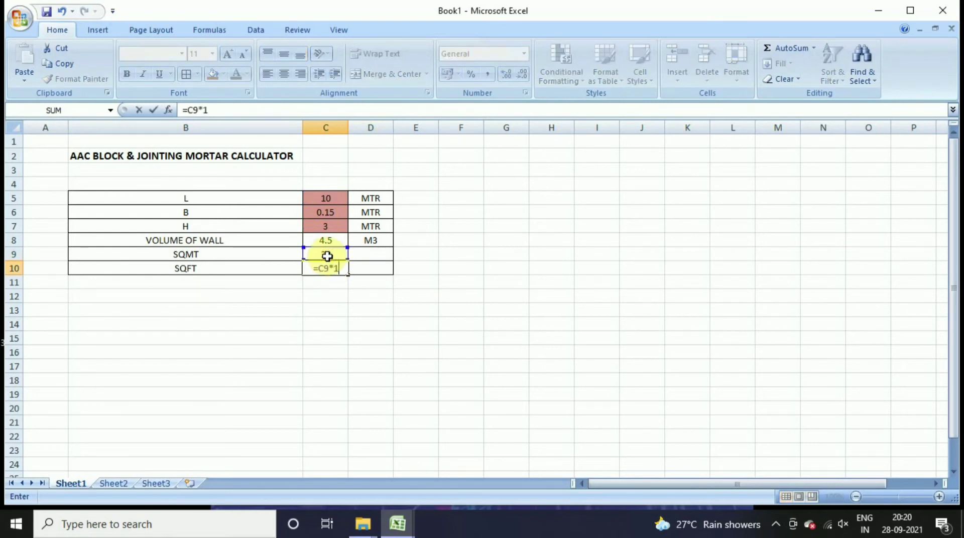
text(0.764)
key(Return)
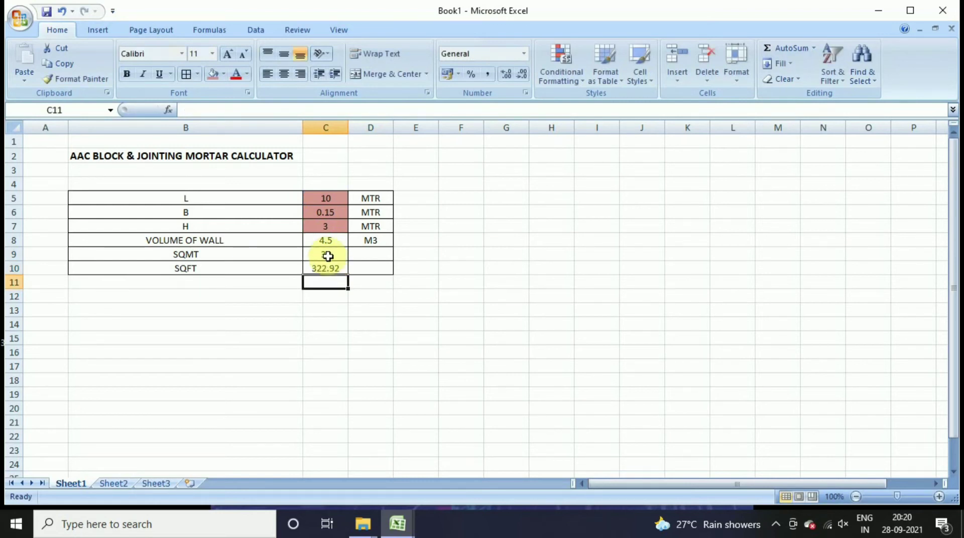
Make the wall table, cells B5 to D10, bold and increase its font size to 12
click(381, 284)
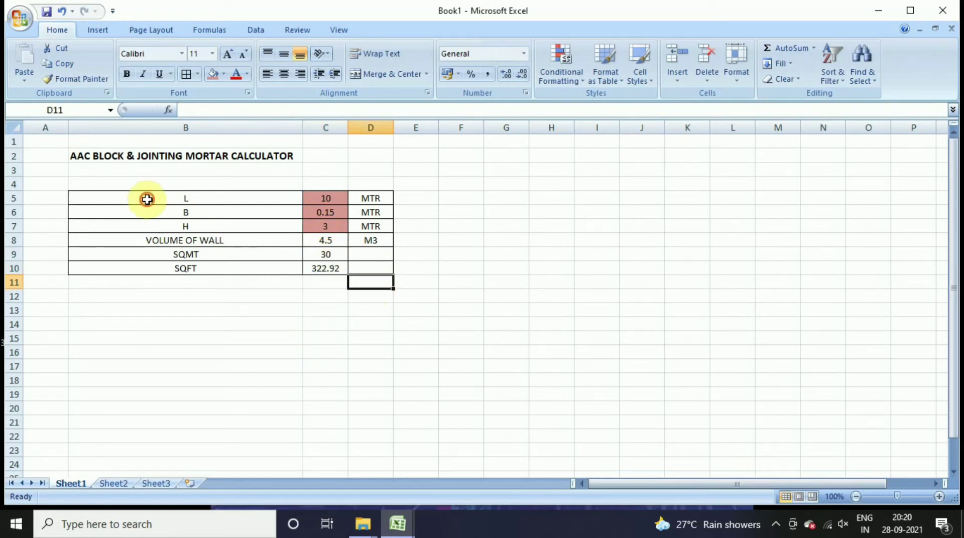
drag(146, 200, 371, 270)
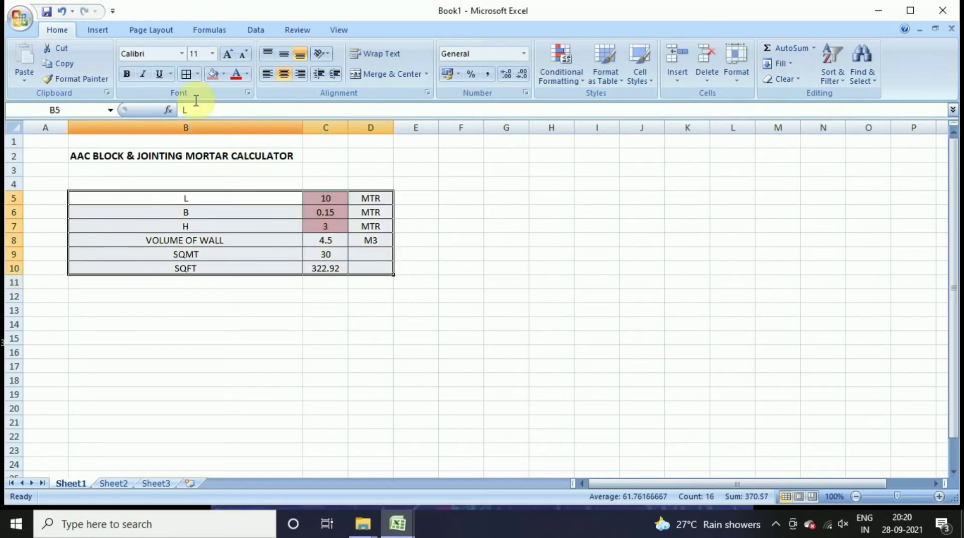
click(126, 73)
click(227, 54)
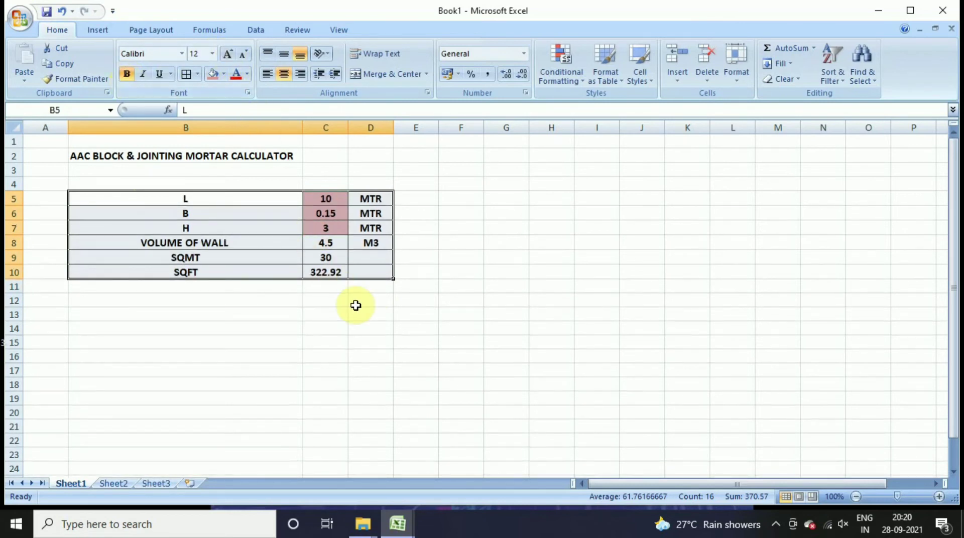
click(354, 325)
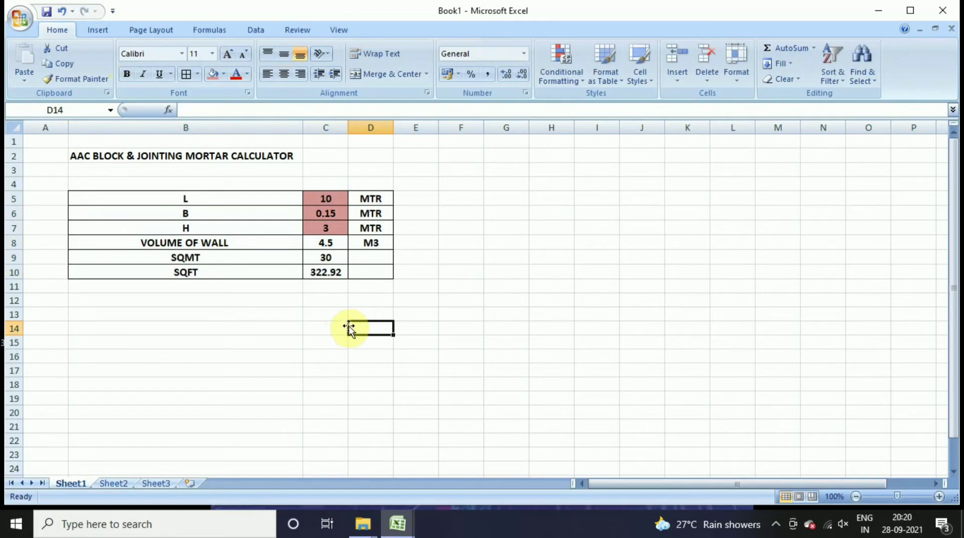
Enter the heading VOLUME OF BLOCK WITH MORTAR in cell B13 below the wall table
scroll(336, 346, down, 1)
drag(90, 271, 353, 340)
click(122, 273)
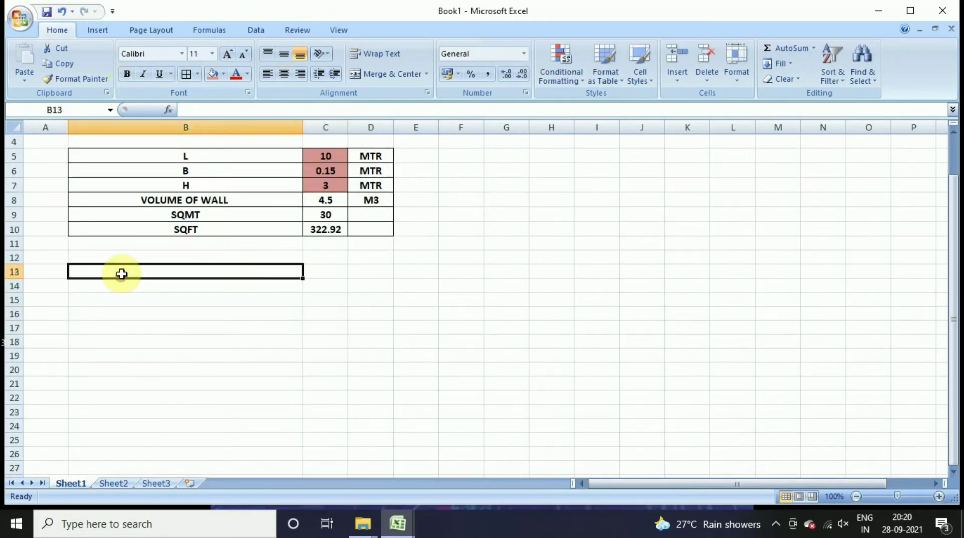
text(VOLUME O)
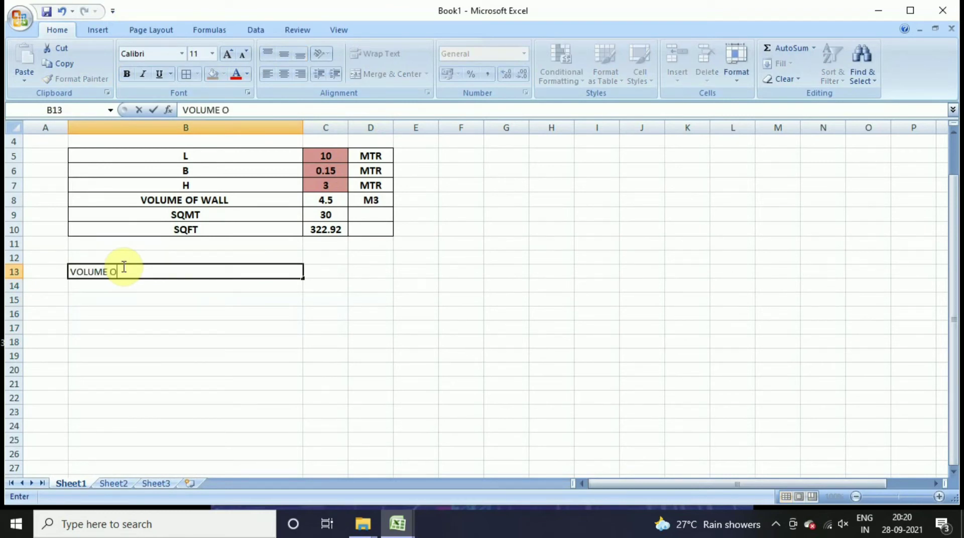
text(F BLOCK WITH MORTAR)
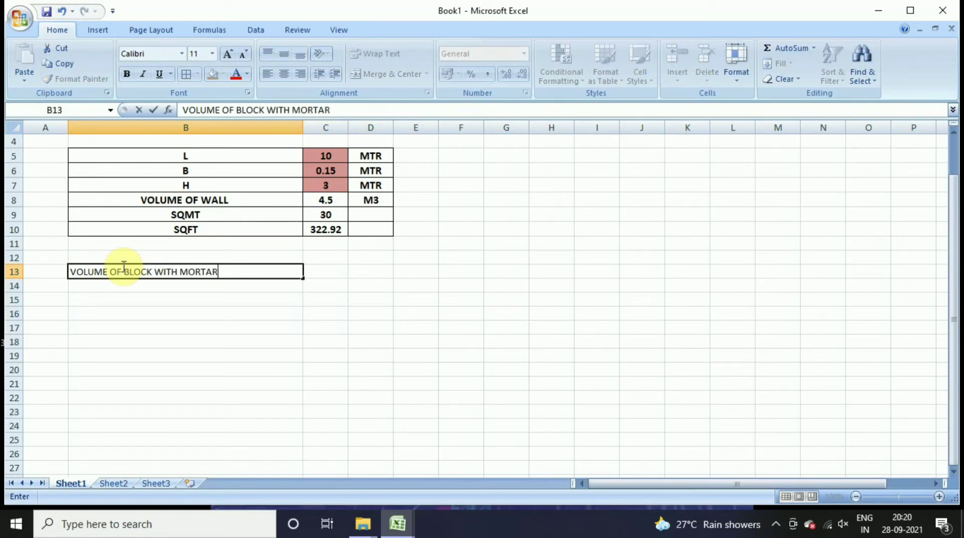
click(165, 328)
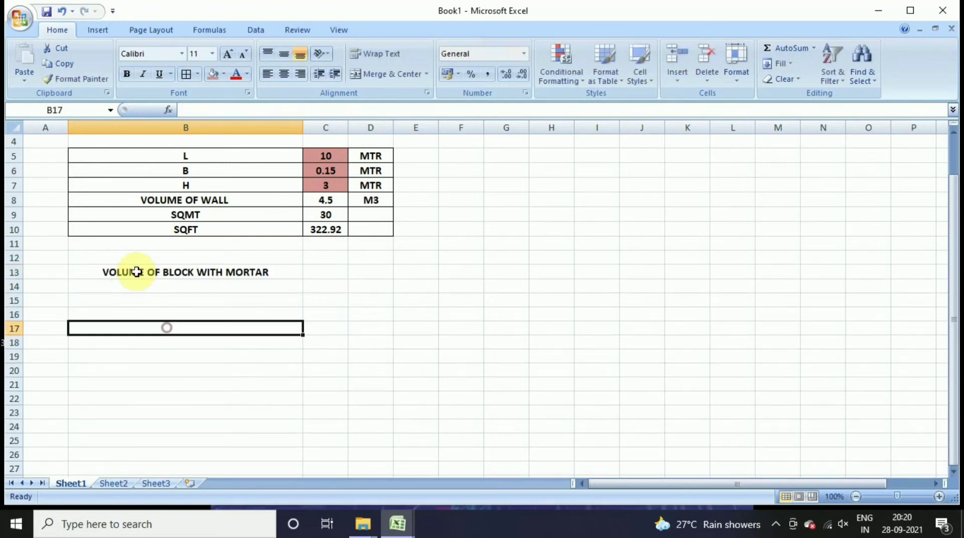
click(134, 271)
click(223, 355)
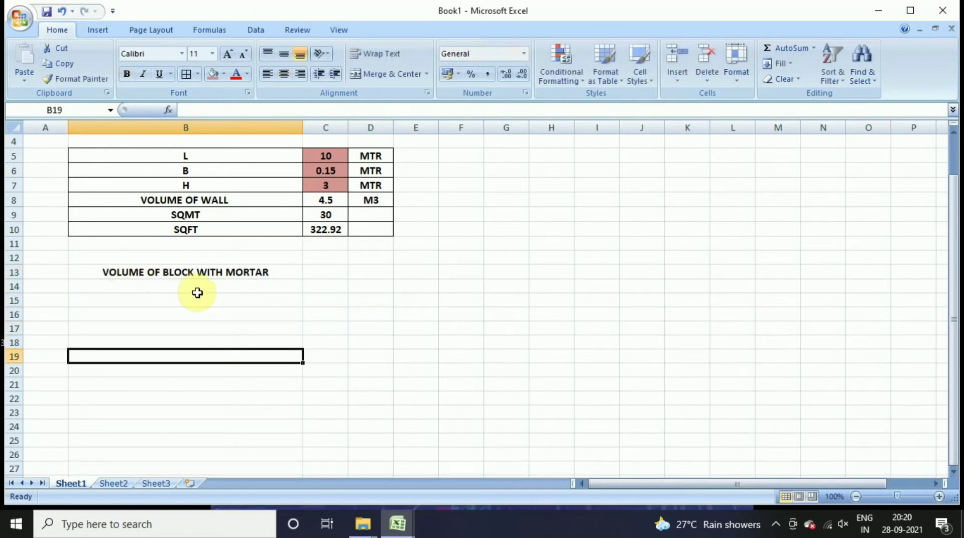
Enter the column headers L, W, H and M3 in cells B14 to E14
click(239, 285)
text(L)
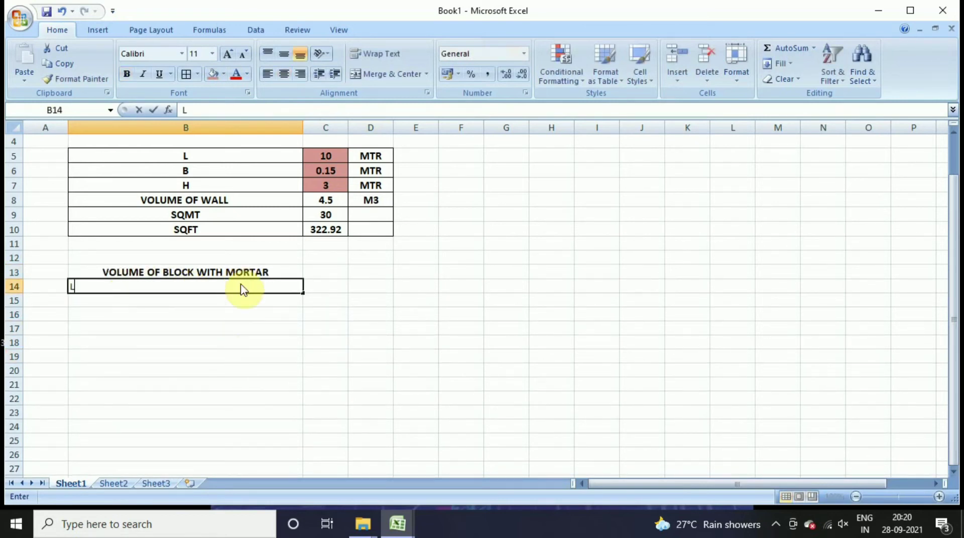
click(318, 287)
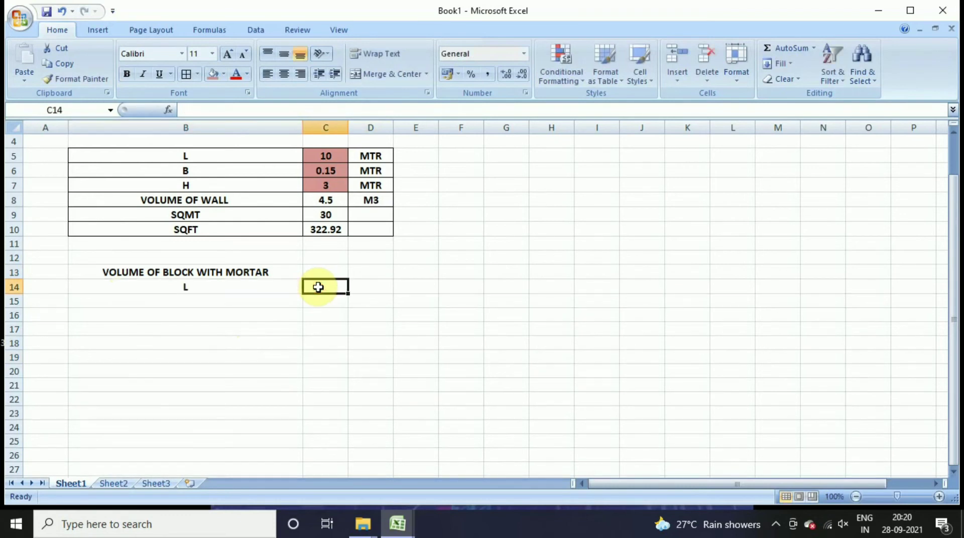
text(W)
click(386, 287)
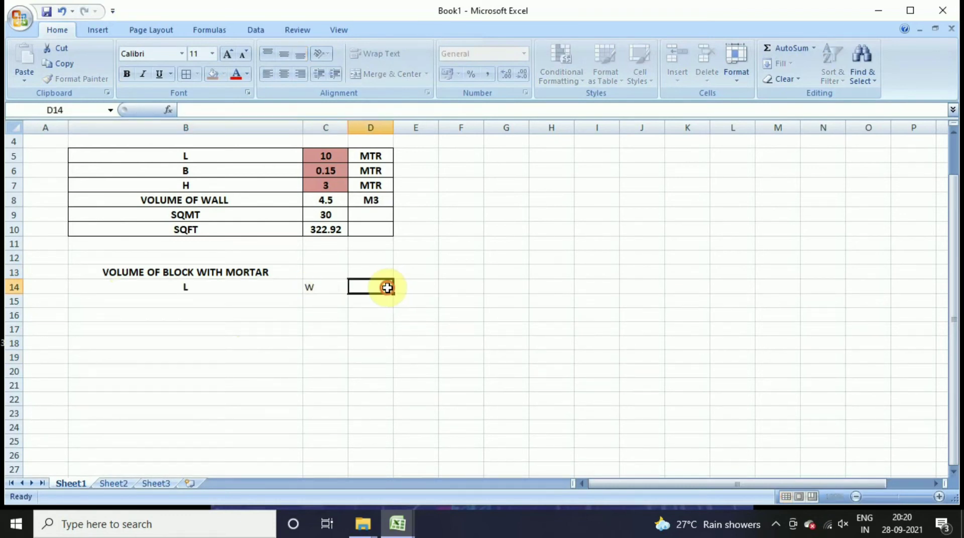
text(H)
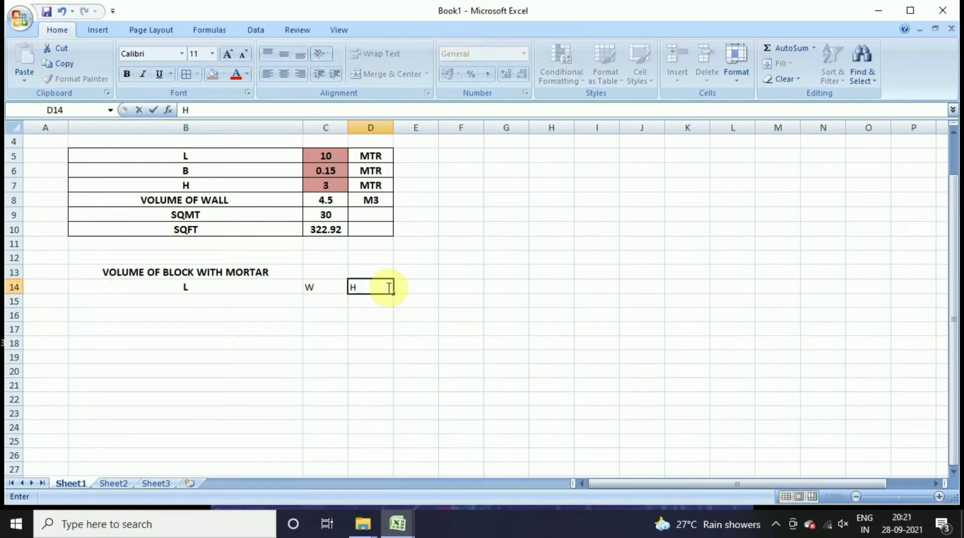
click(412, 288)
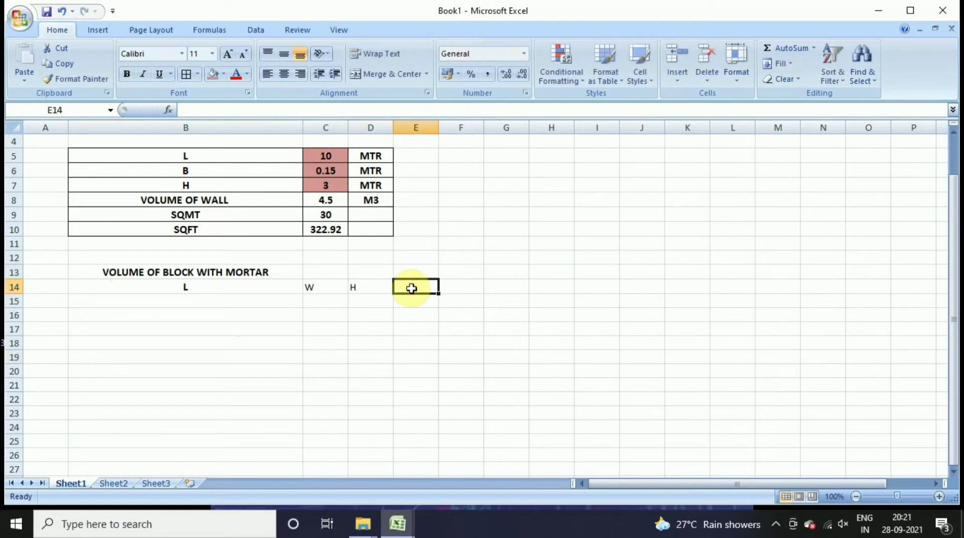
text(M3)
click(402, 329)
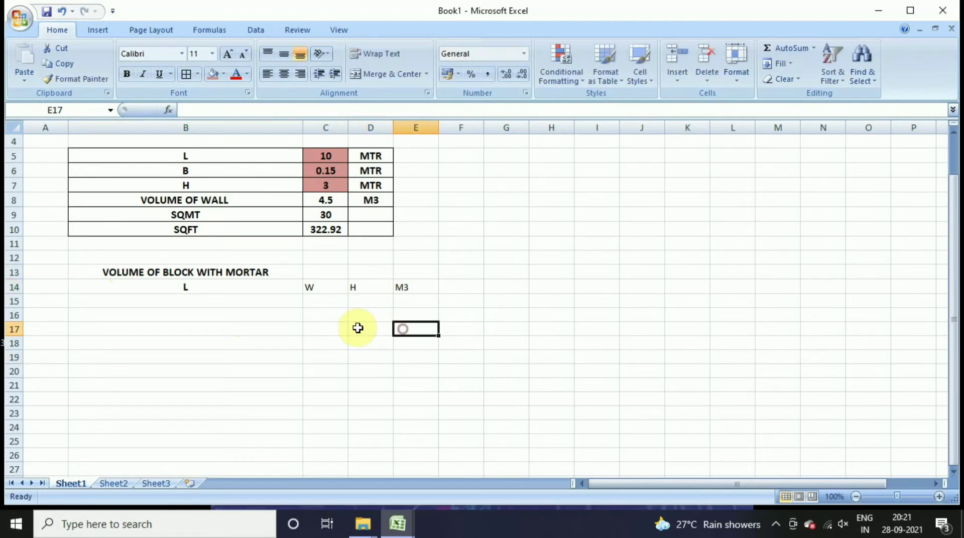
Right-align the block volume headers in cells B14 to E14
drag(217, 288, 395, 290)
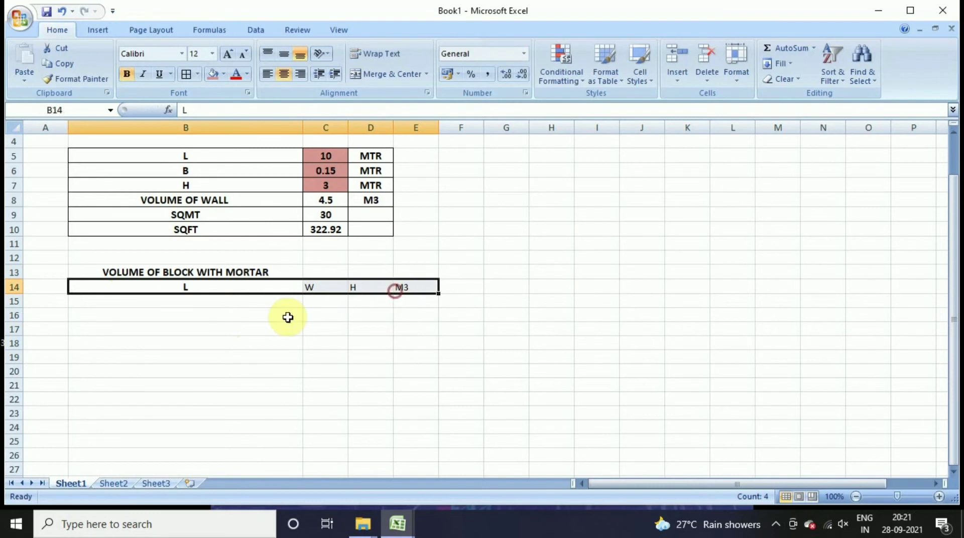
click(301, 73)
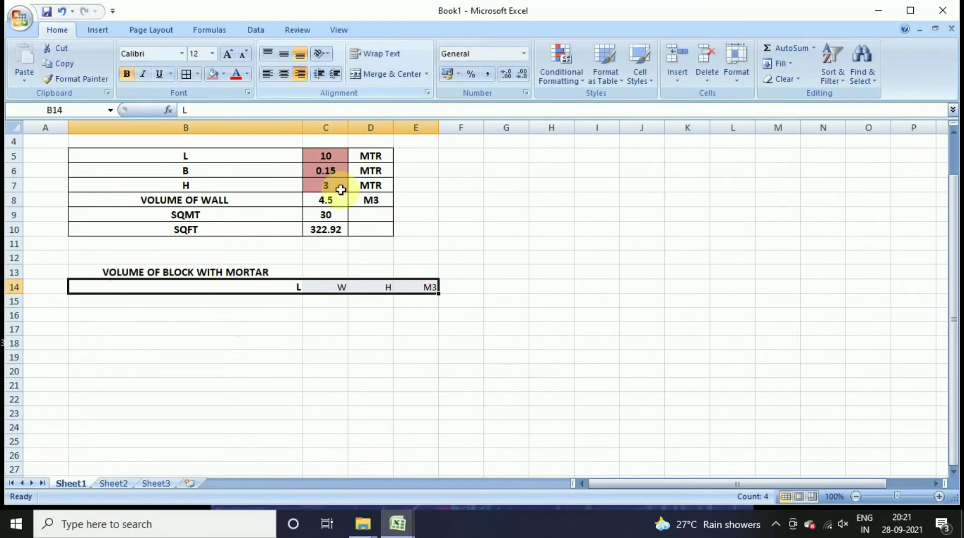
click(368, 353)
Enter the block dimensions with mortar: length 0.603 in B15, width 0.153 in C15 and height 0.203 in D15
click(291, 300)
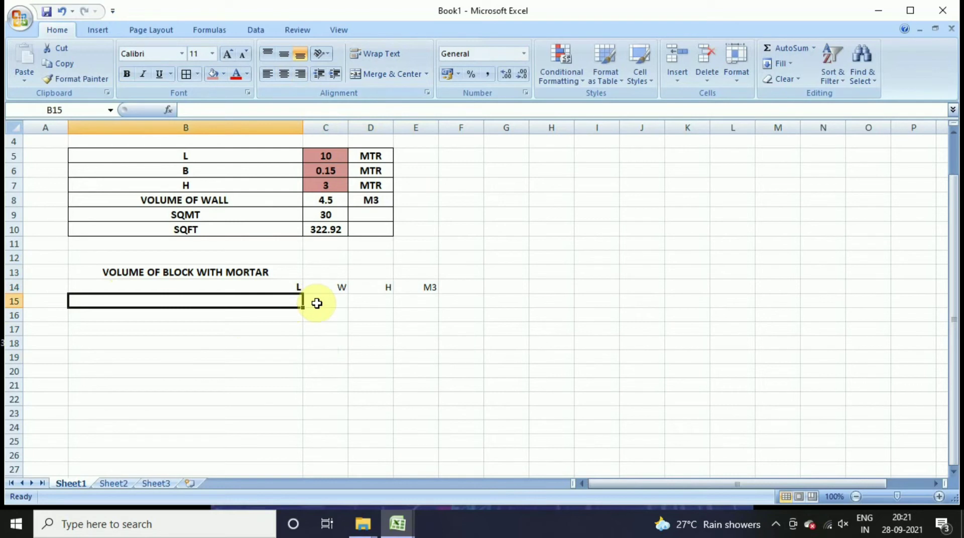
text(.603)
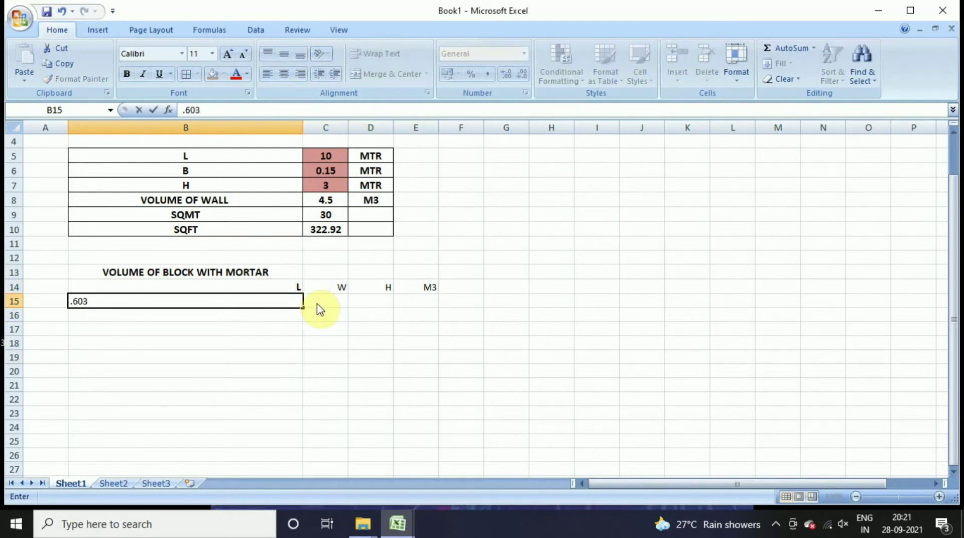
click(312, 355)
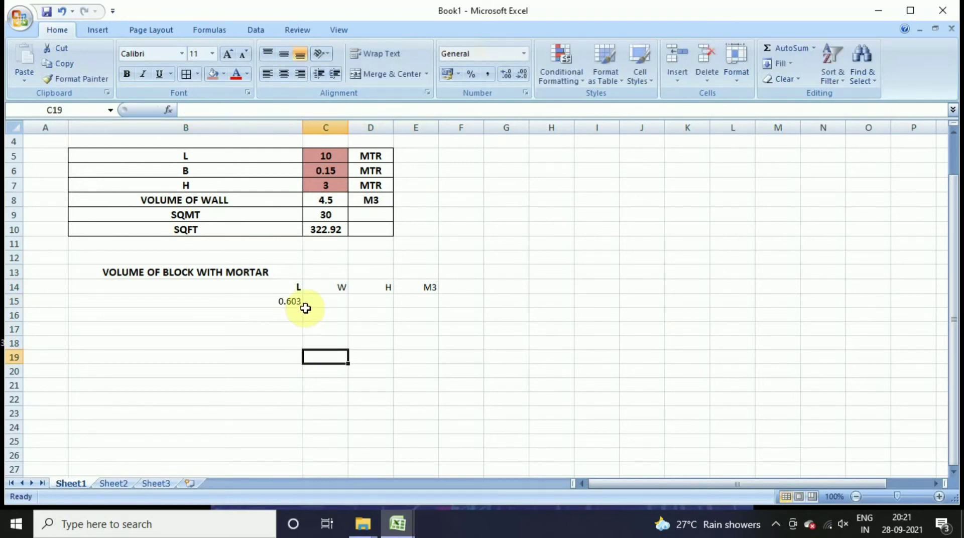
click(324, 301)
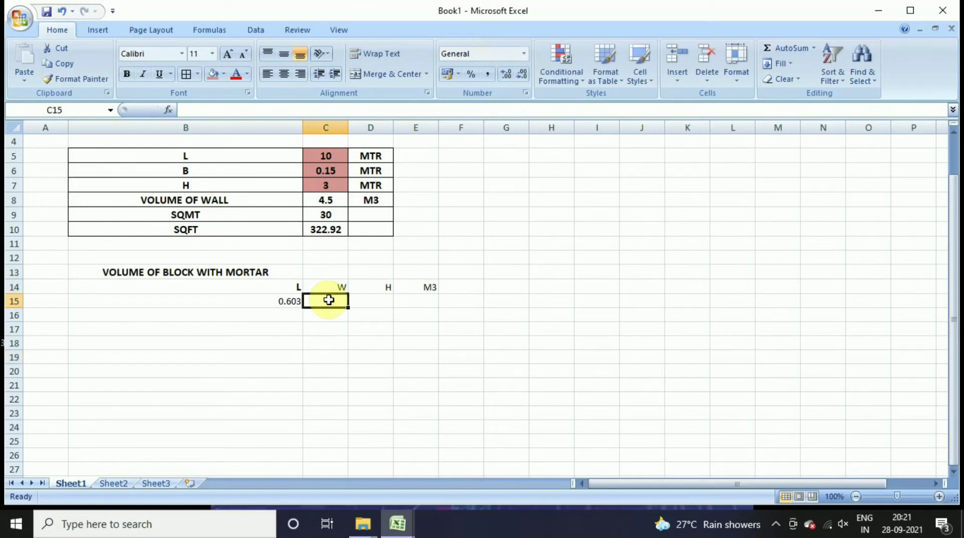
text(.153)
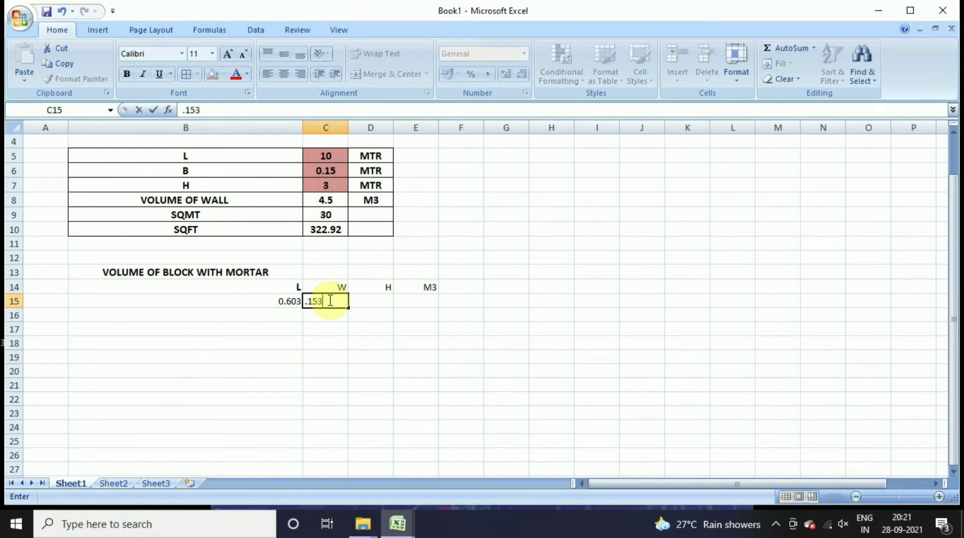
click(356, 302)
text(.203)
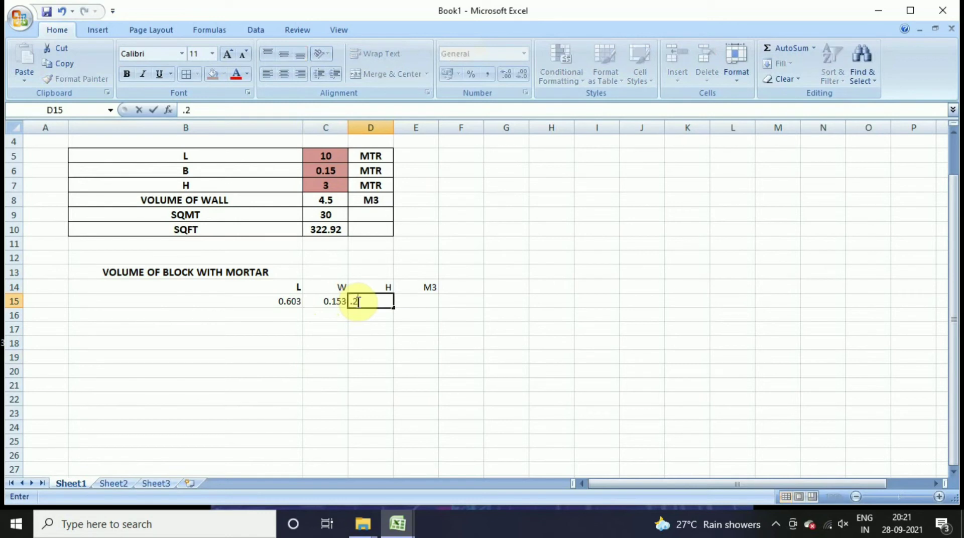
click(322, 330)
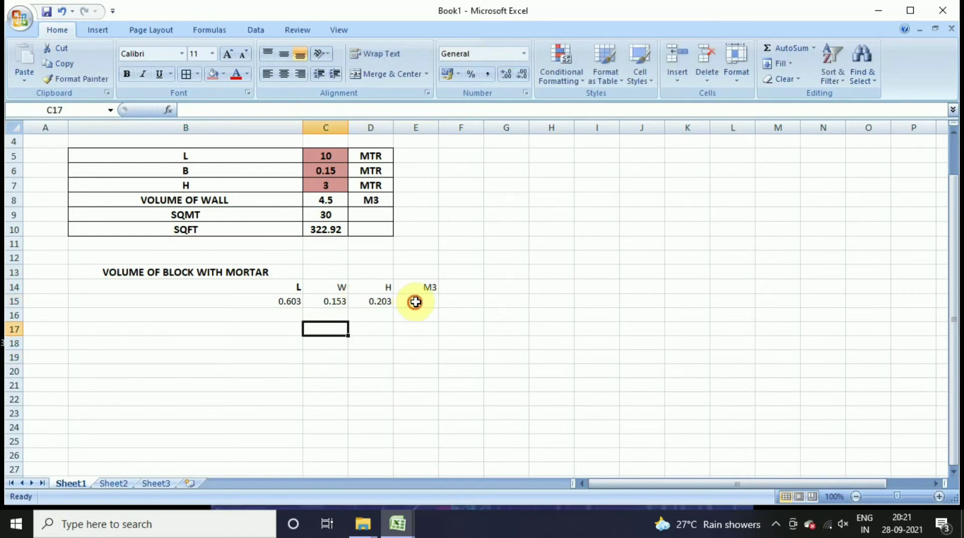
Enter the formula =B15*C15*D15 in cell E15 to calculate the volume of one block with mortar
click(416, 302)
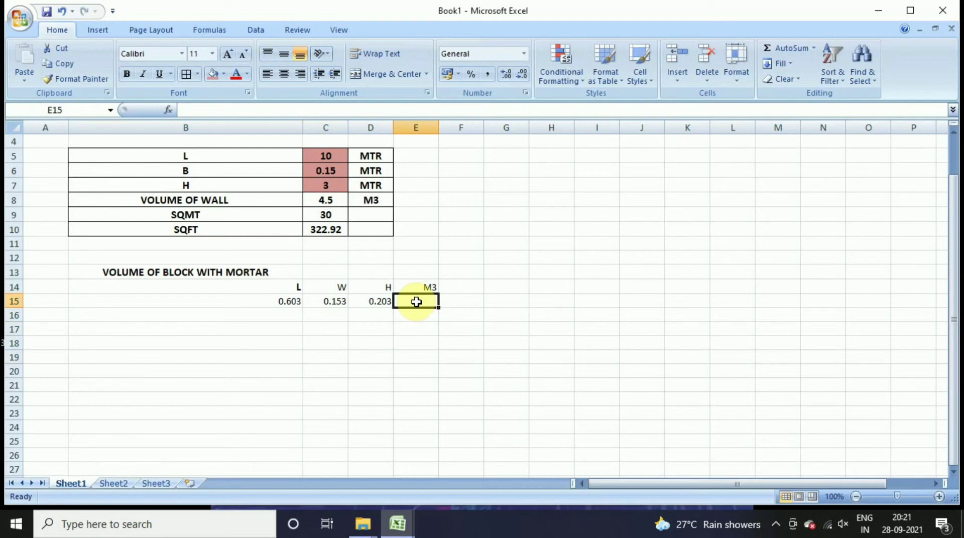
text(=)
click(281, 299)
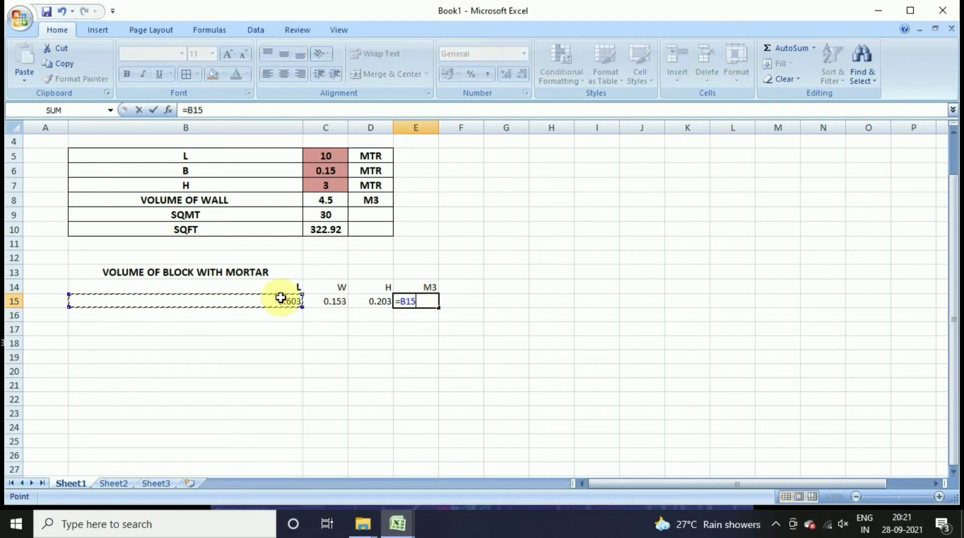
text(*)
click(334, 299)
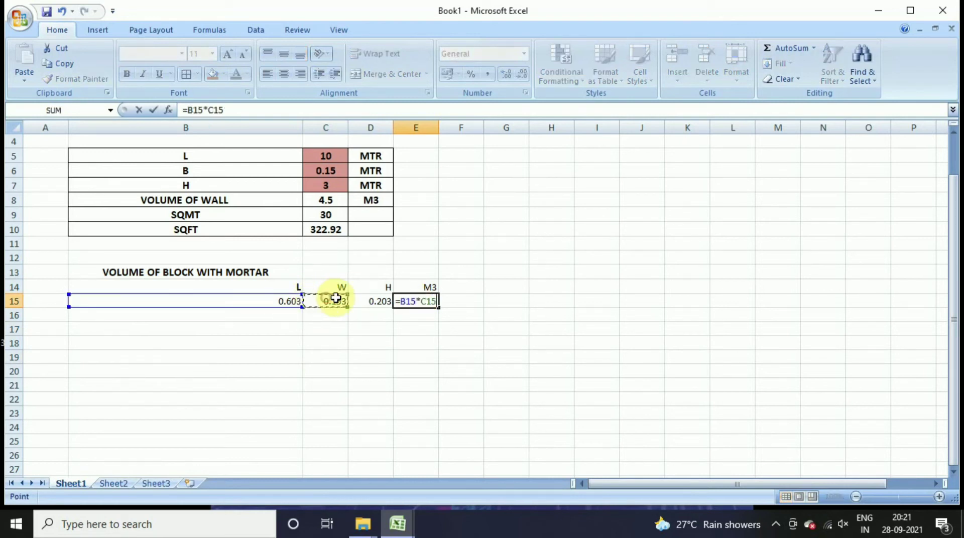
text(*)
click(382, 303)
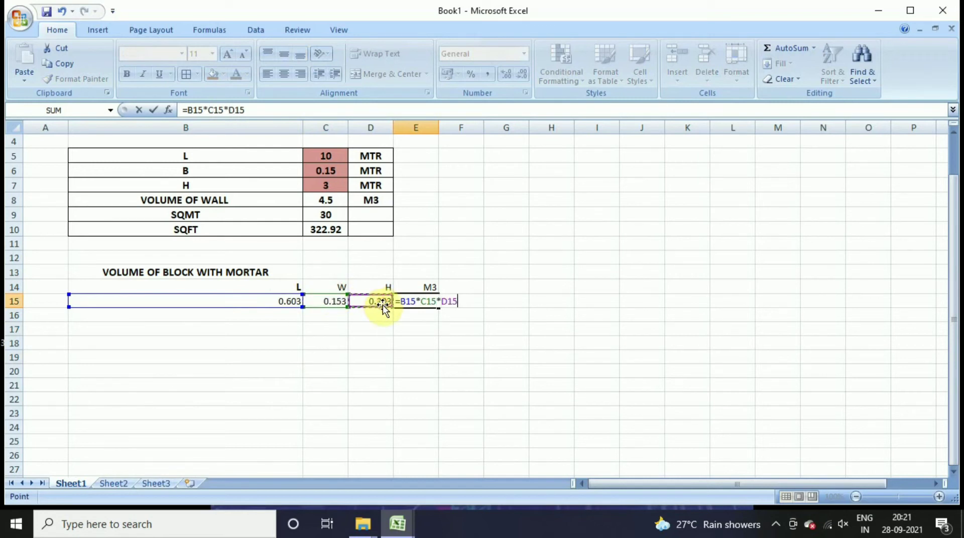
key(Return)
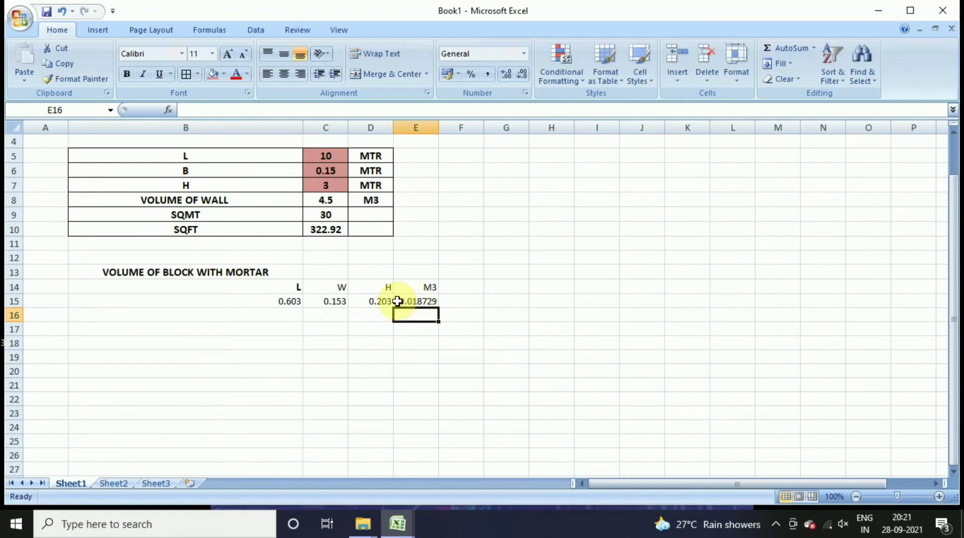
Make the block volume in cell E15 bold and increase its font size by one step
click(406, 302)
click(127, 74)
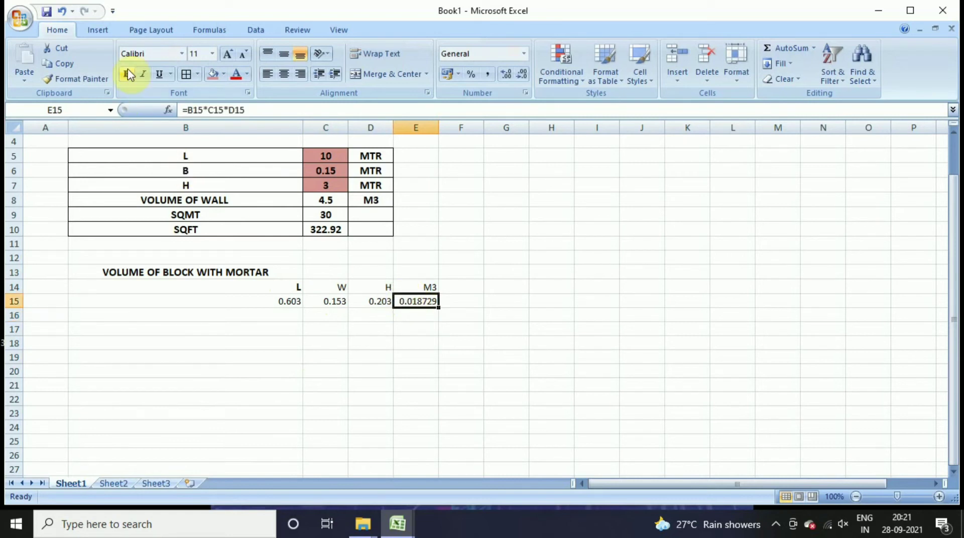
click(227, 53)
click(534, 282)
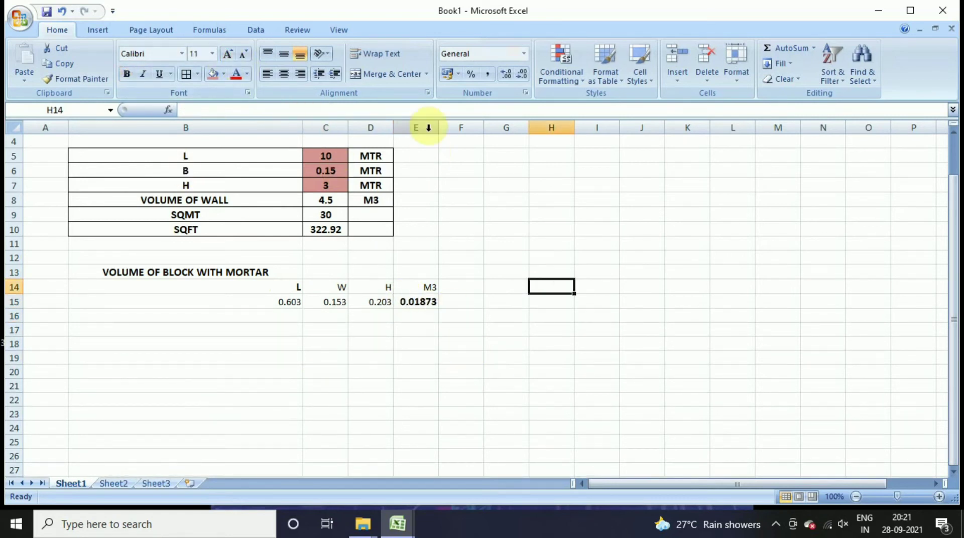
Widen column E slightly so the block volume in E15 shows more decimals
drag(439, 128, 443, 129)
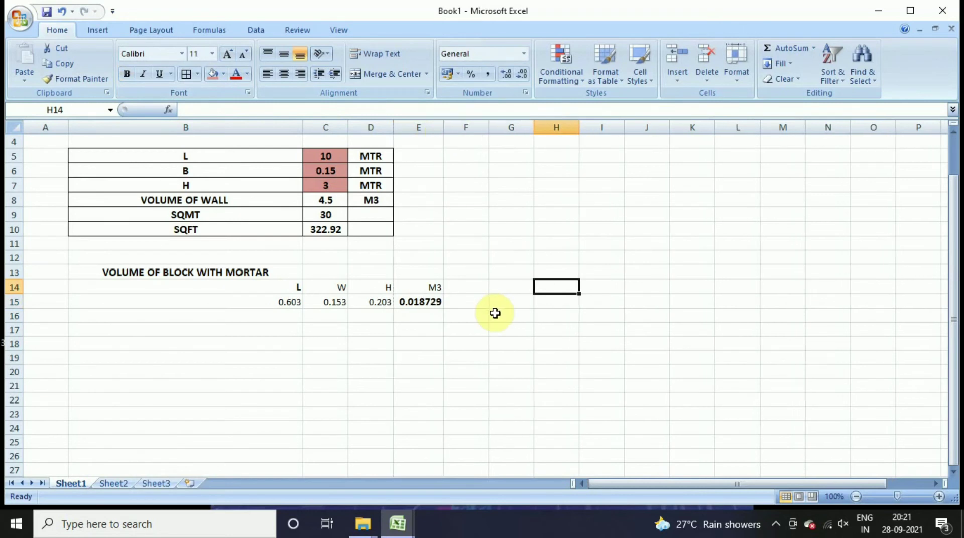
click(432, 301)
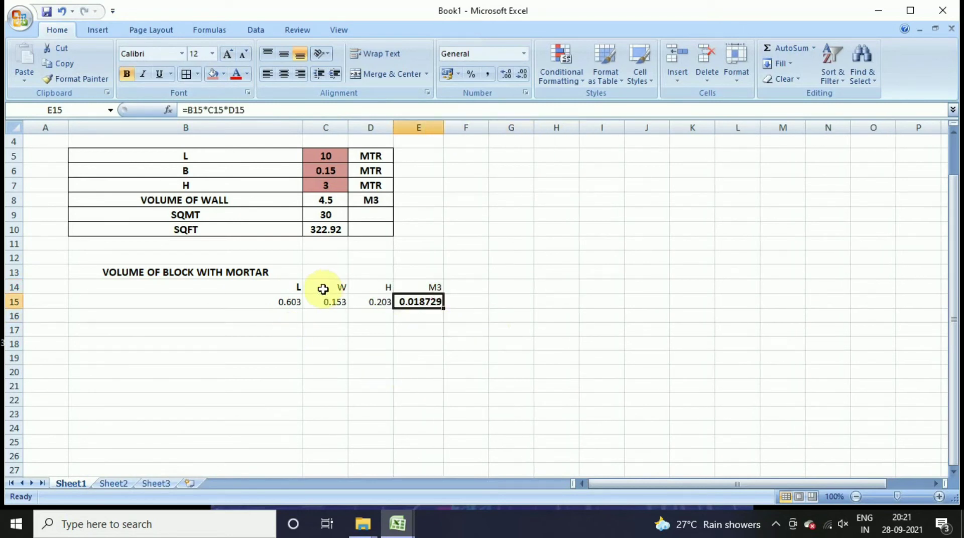
Enter the heading BLOCK QTY in cell B17, centered and bold
click(227, 329)
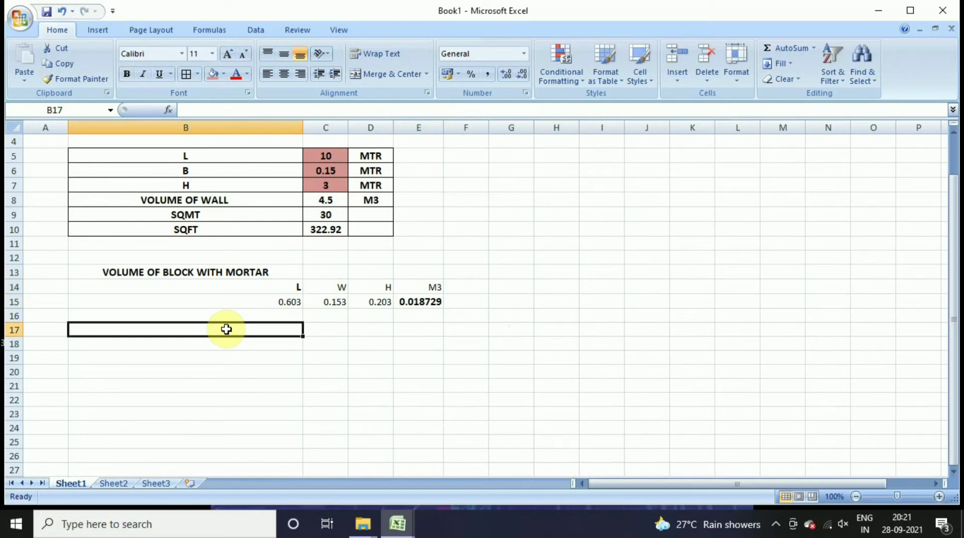
text(BLO)
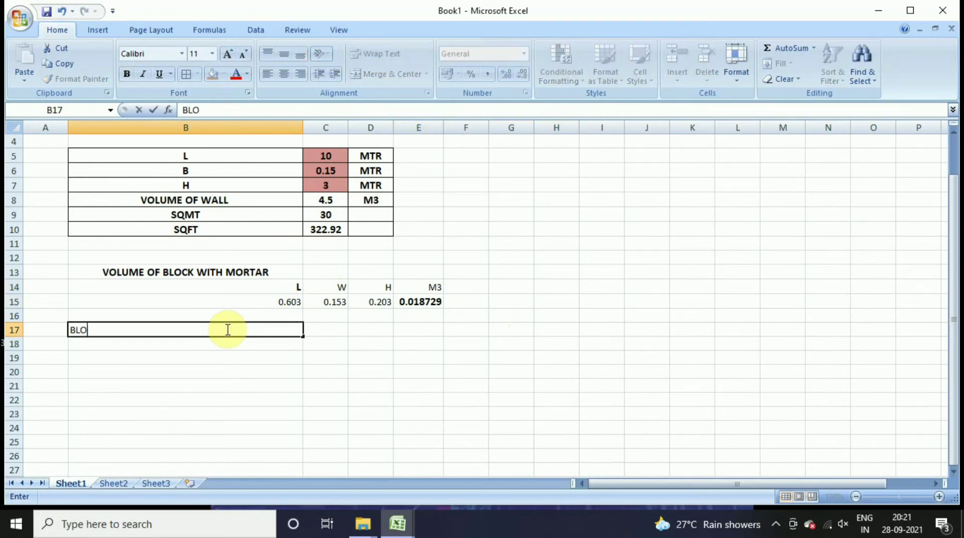
text(CK QTY)
click(260, 371)
click(194, 330)
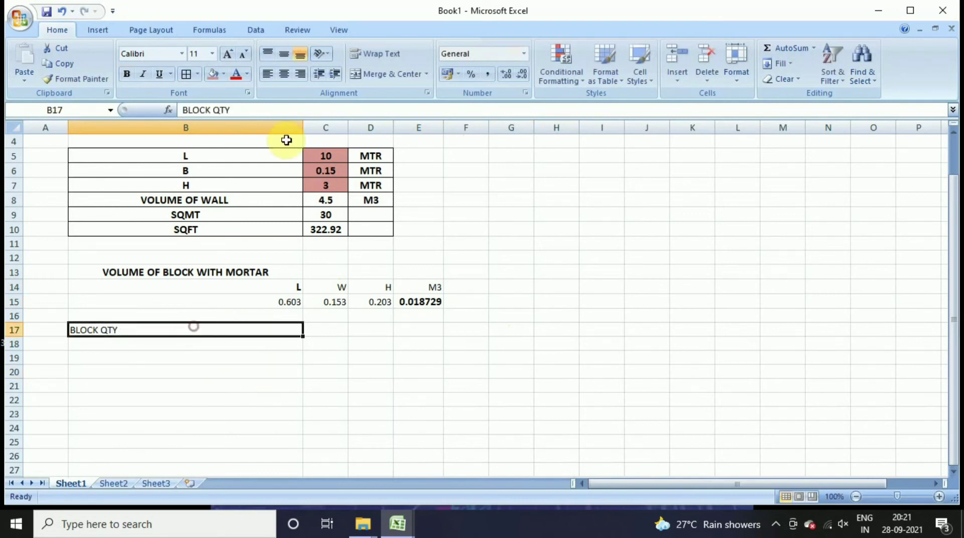
click(284, 74)
click(126, 74)
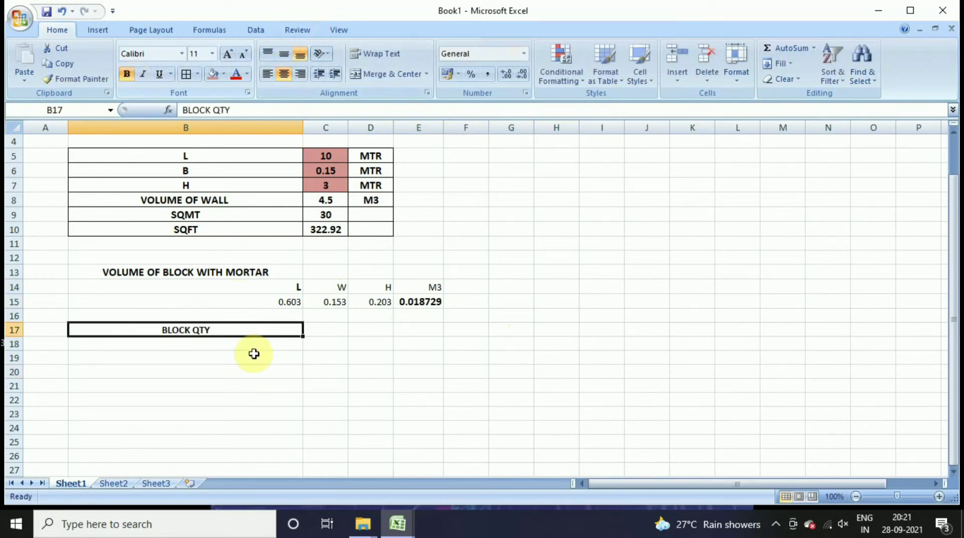
click(249, 354)
Apply all borders to the block volume table in cells B13 to E15
drag(172, 275, 422, 301)
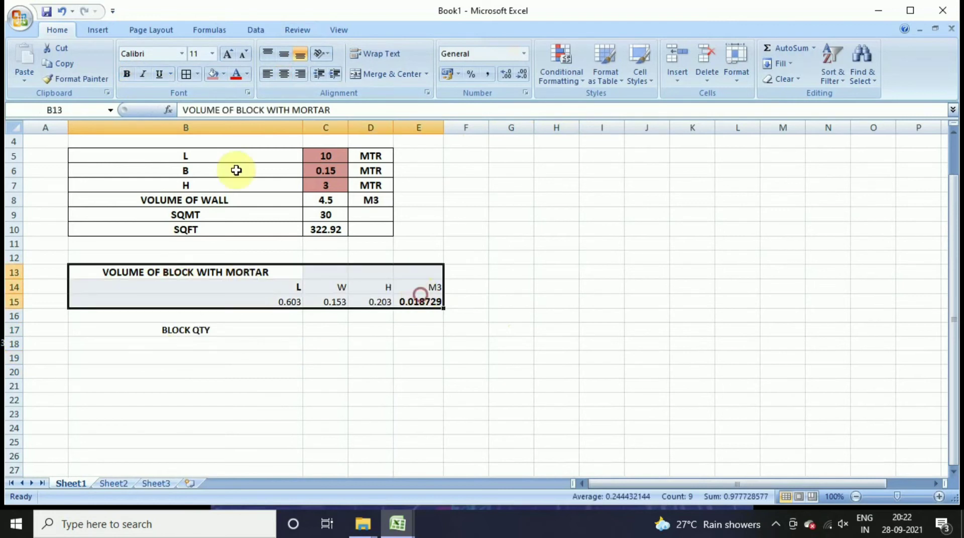
click(183, 71)
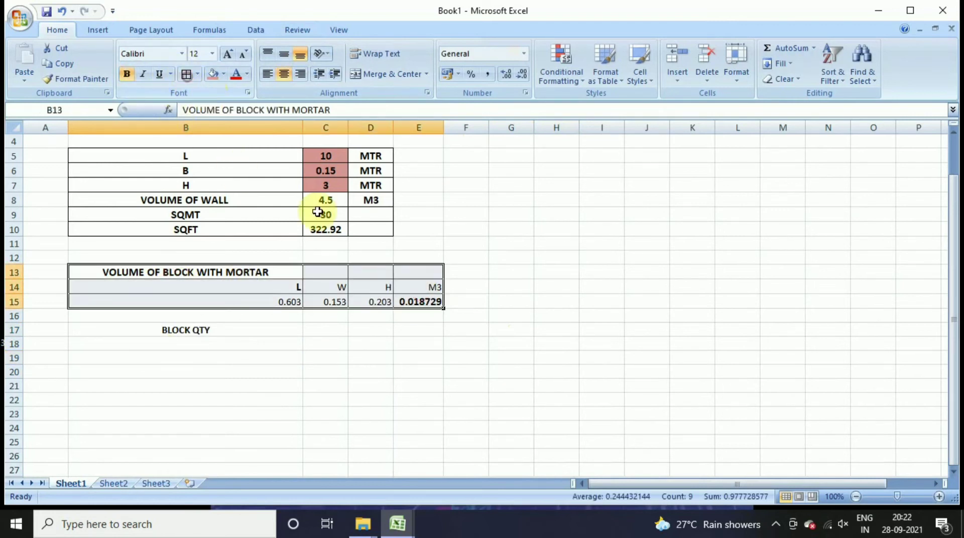
click(408, 342)
drag(135, 329, 395, 373)
Enter NO OF BLOCKS= VOLUME OF WALL / VOLUME OF BLOCKS WITH MORTAR in cell B18
click(202, 342)
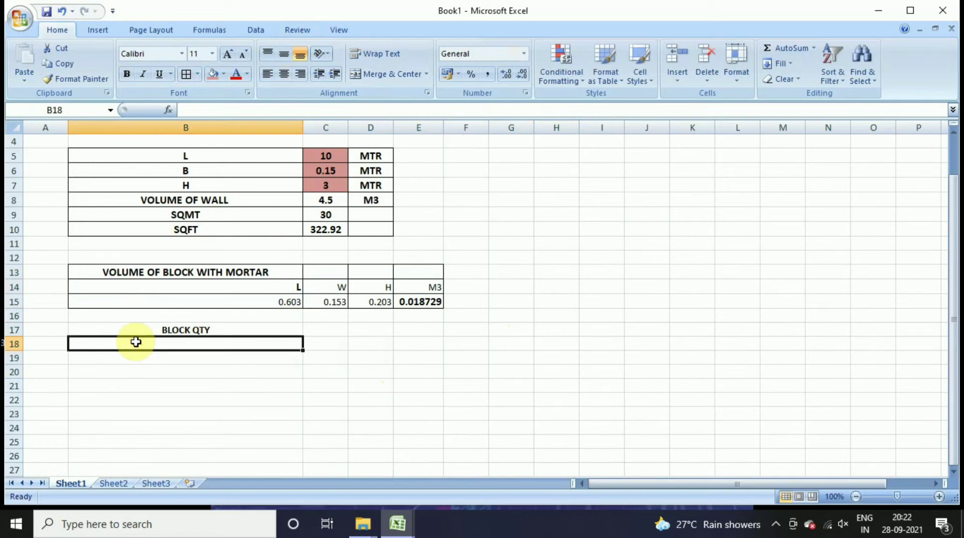
text(NO OF)
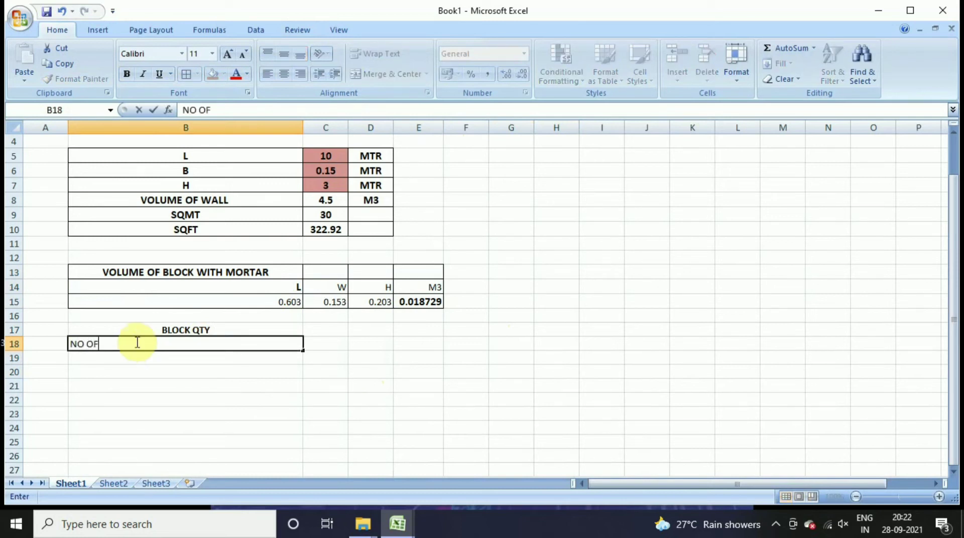
text( BLOCKS= V)
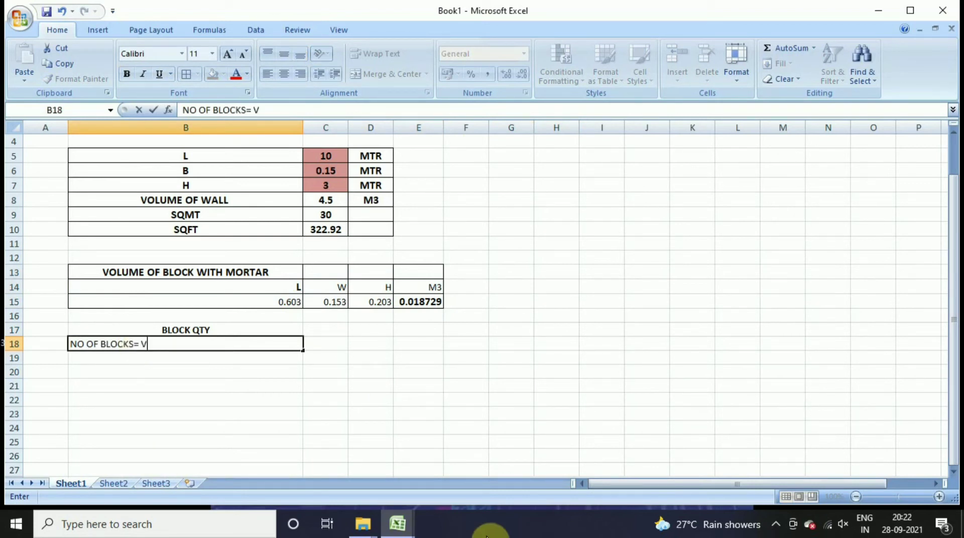
text(OLUME O)
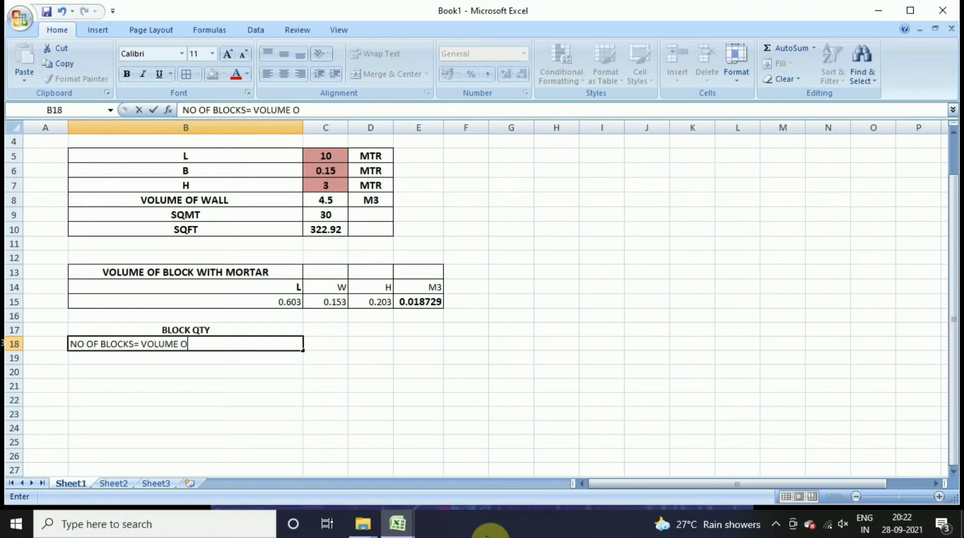
text(F WALL / VO)
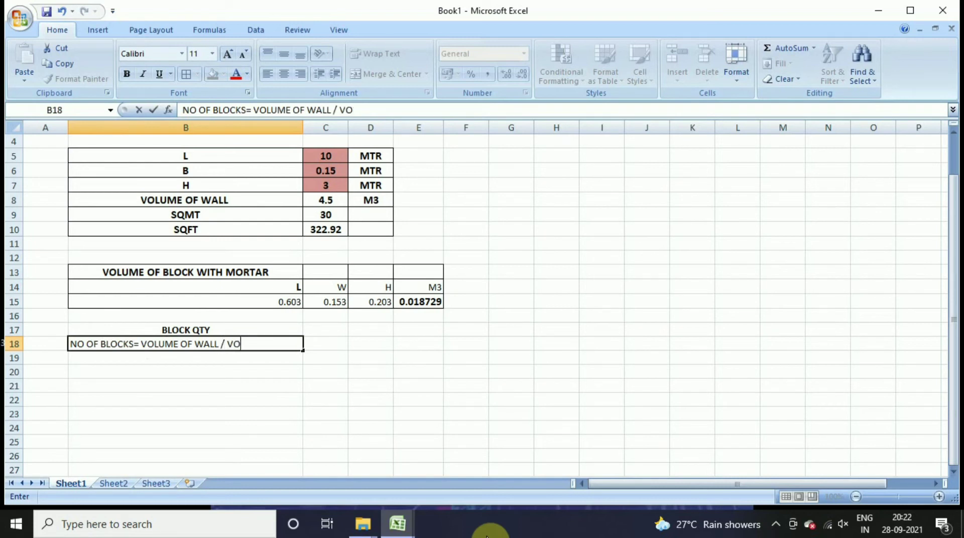
text(LUME OF)
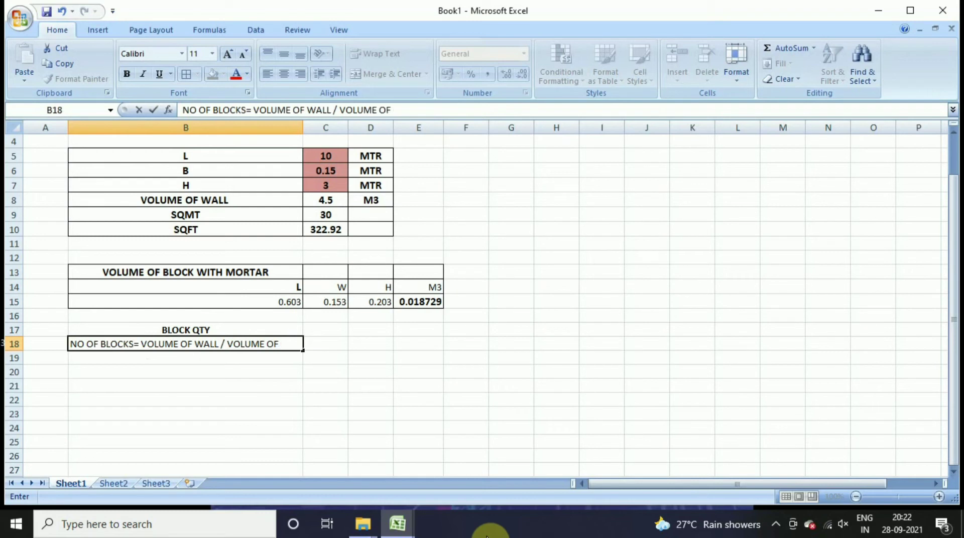
text( BLOCKS WITH M)
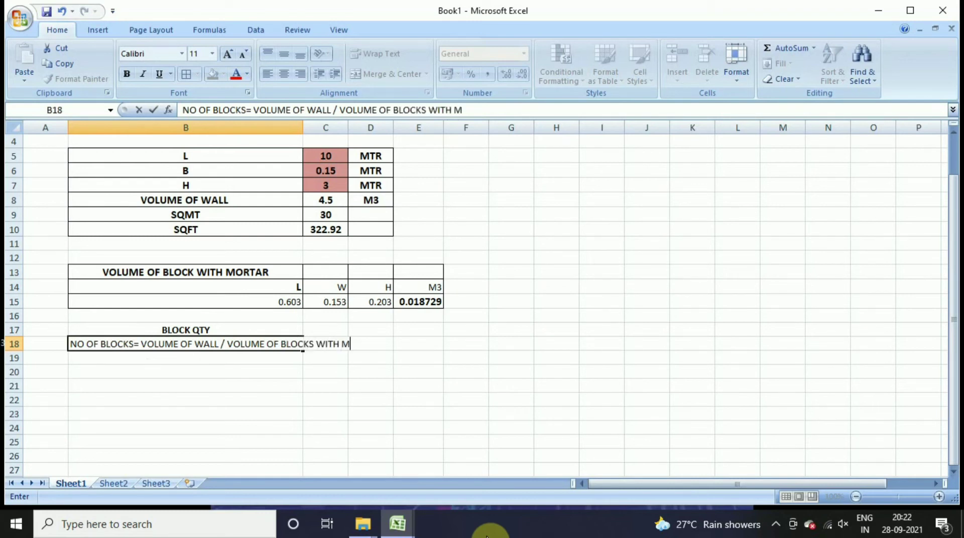
text(ORTAR)
click(298, 384)
Wrap the number-of-blocks formula text within cell B18
click(270, 343)
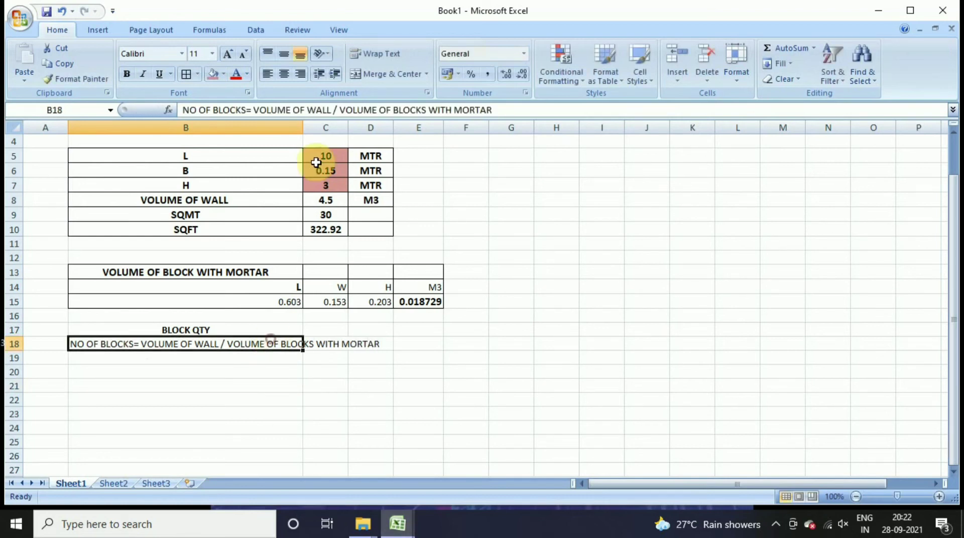
click(381, 51)
click(218, 351)
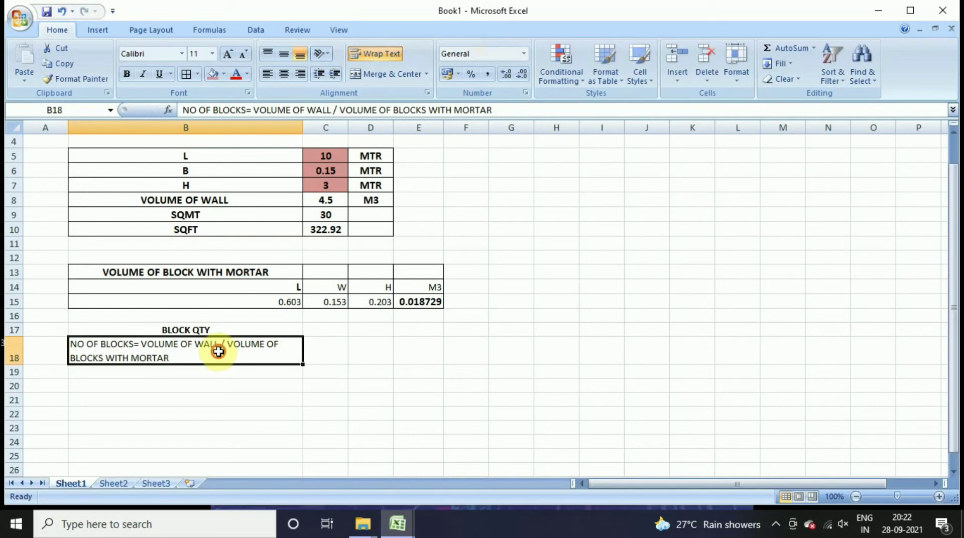
click(320, 355)
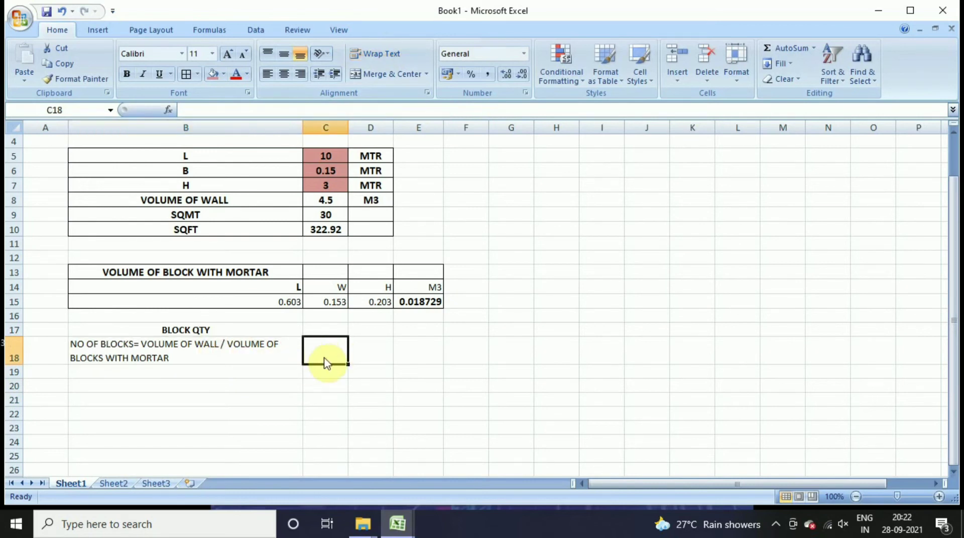
Enter the label TOTAL NO OF BLOCKS = in cell B19
click(158, 374)
text(T)
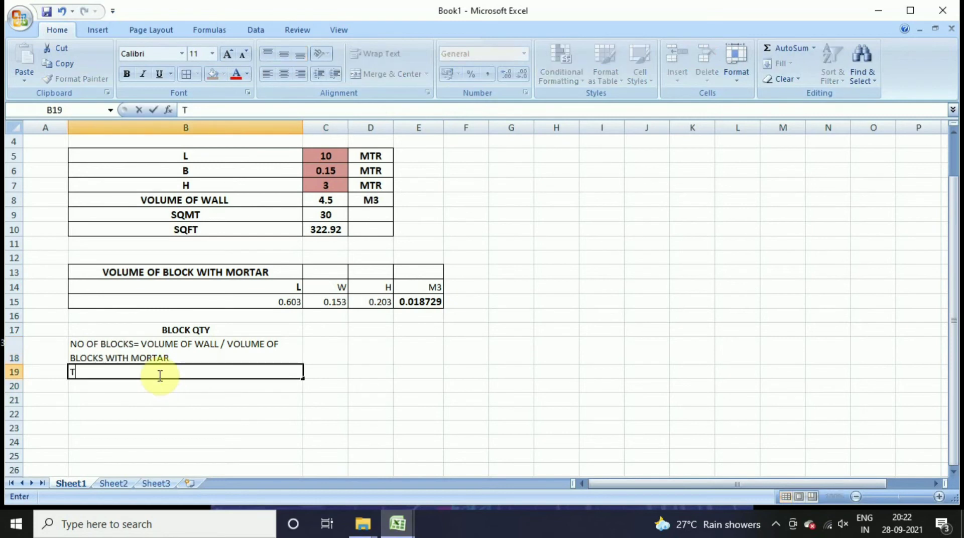
text(OTAL NO O)
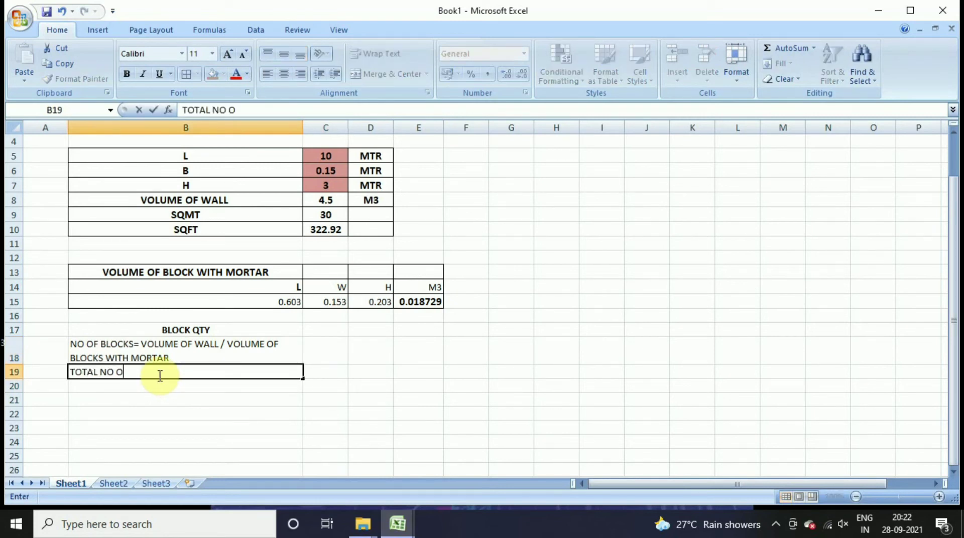
text(F BLOCKS =)
key(Return)
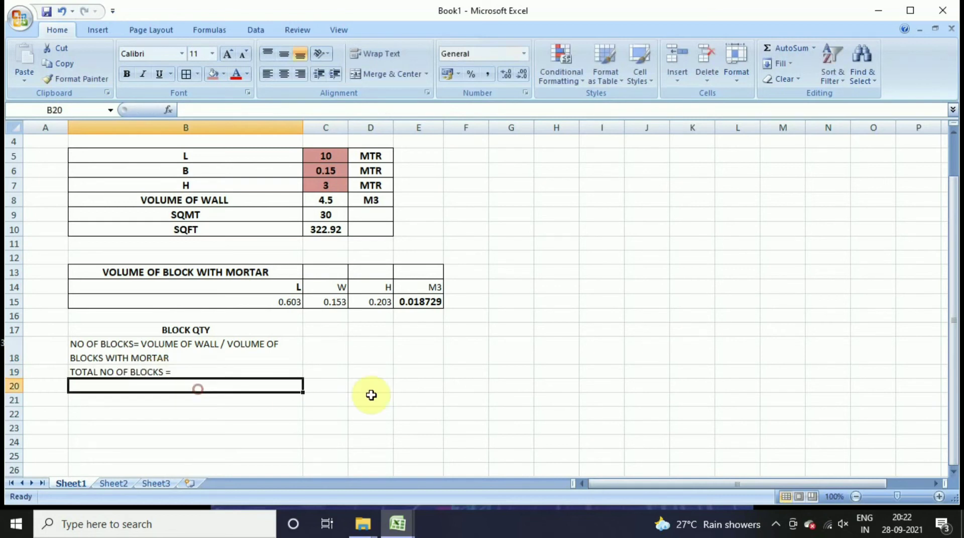
Enter the formula =C8/E15 in cell C19 to divide the wall volume by the block volume with mortar
click(333, 372)
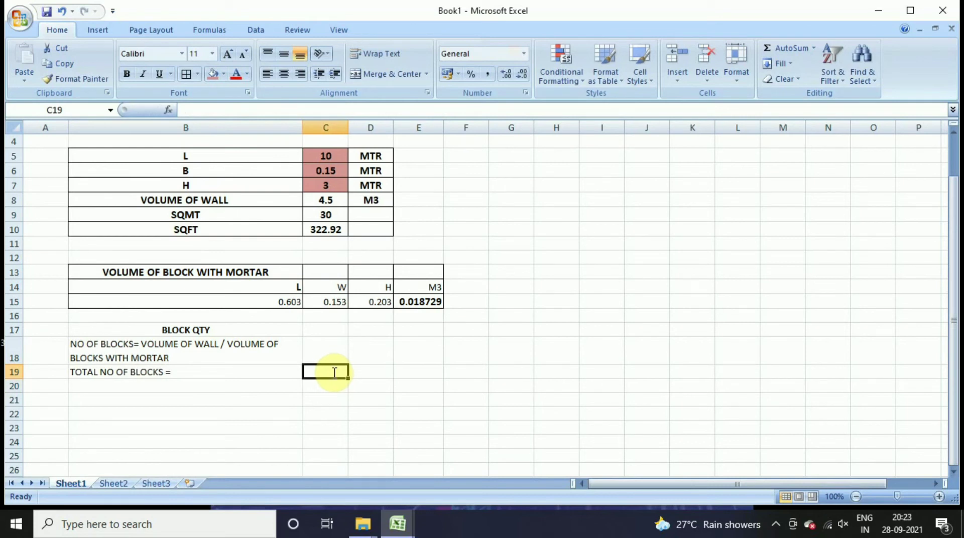
text(=)
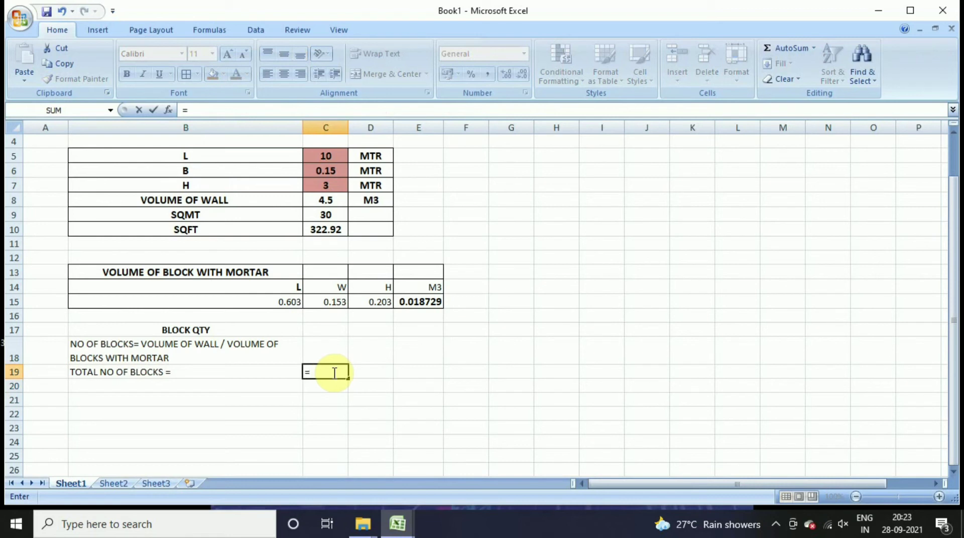
scroll(359, 311, up, 1)
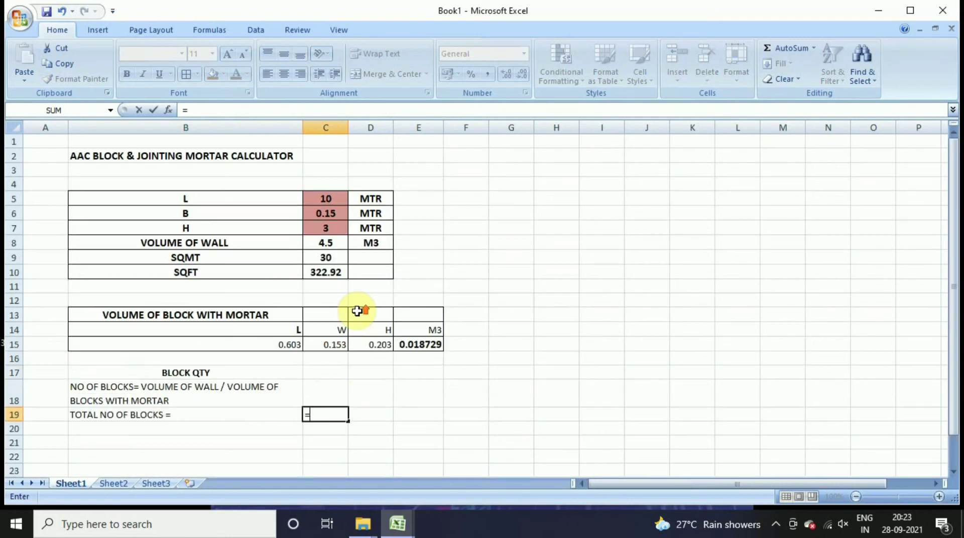
click(327, 244)
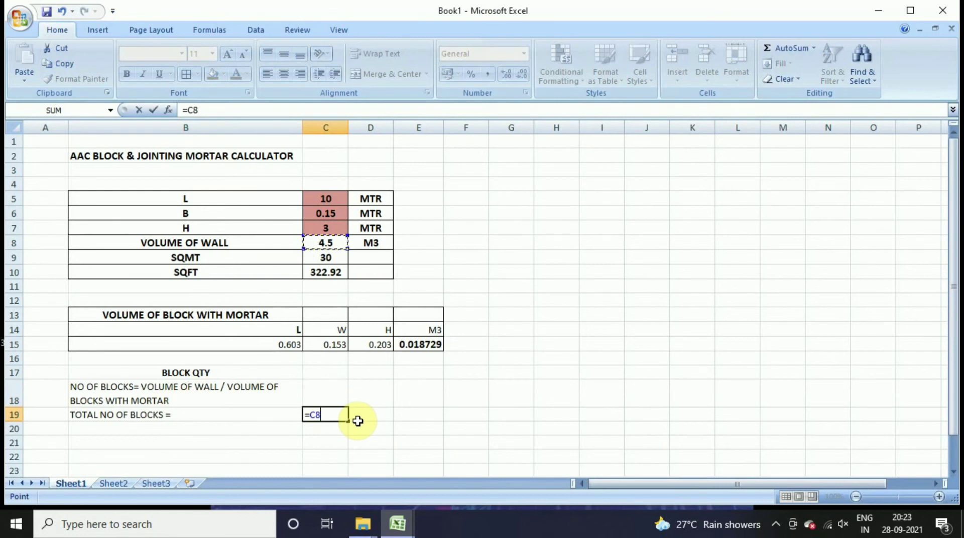
text(/)
click(416, 347)
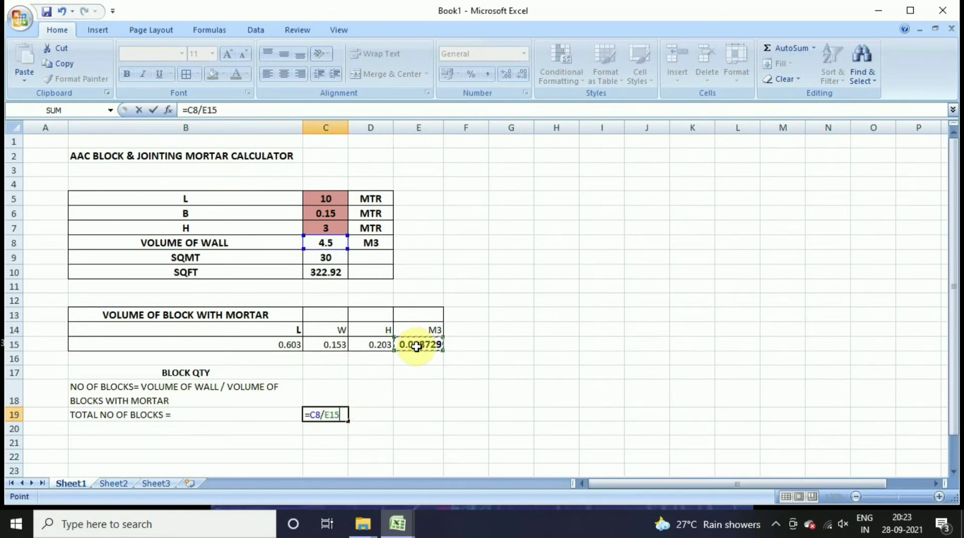
key(Return)
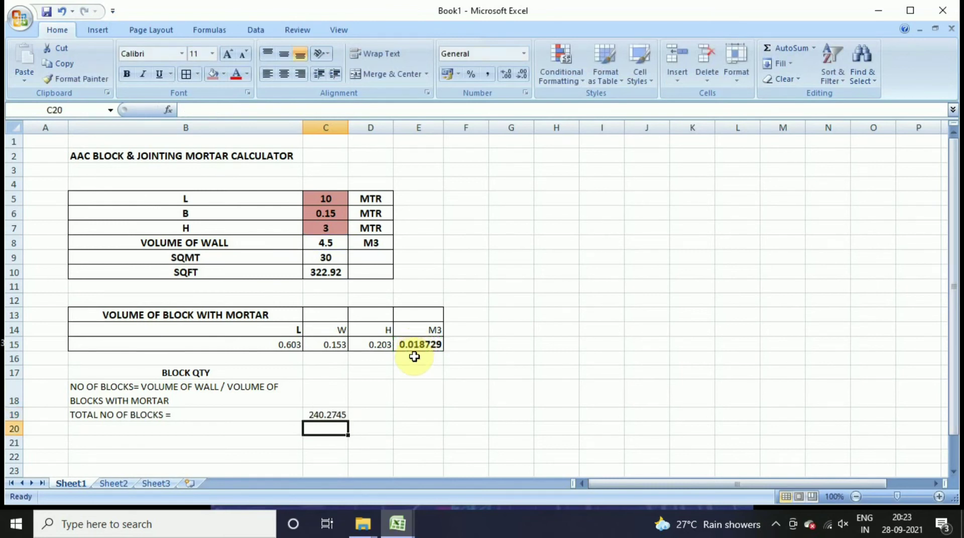
Make the total blocks label and result in B19 and C19 bold and increase their font size by one step
scroll(369, 417, down, 1)
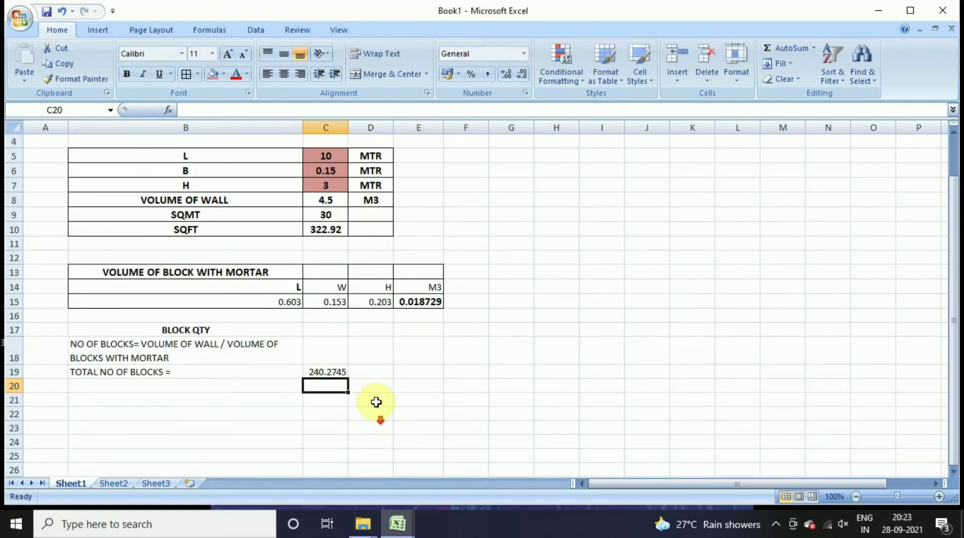
click(157, 371)
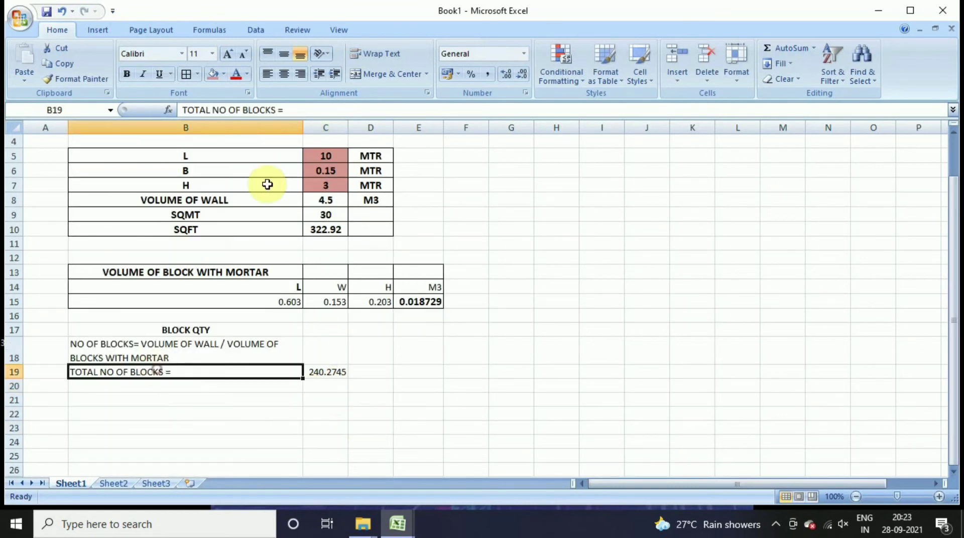
click(127, 74)
click(315, 374)
click(128, 74)
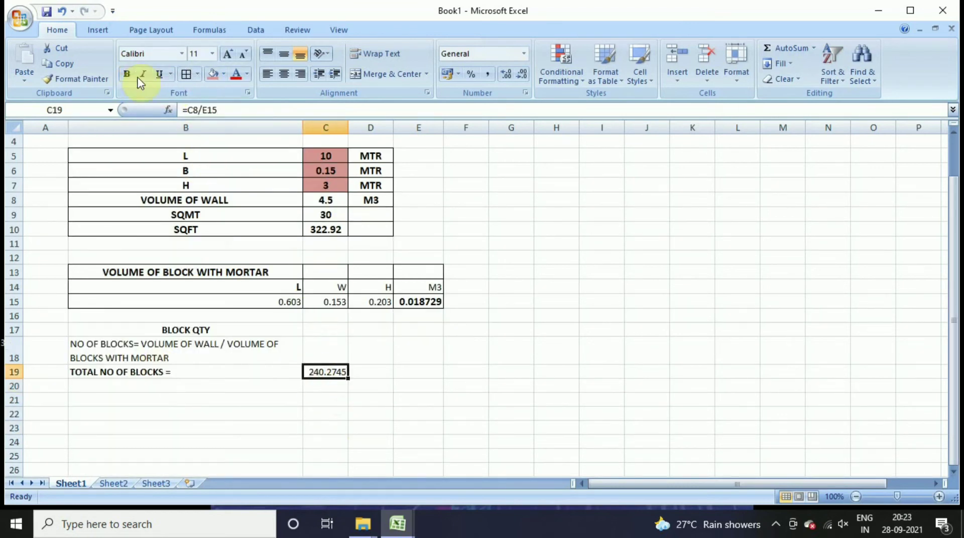
click(410, 414)
drag(176, 373, 314, 372)
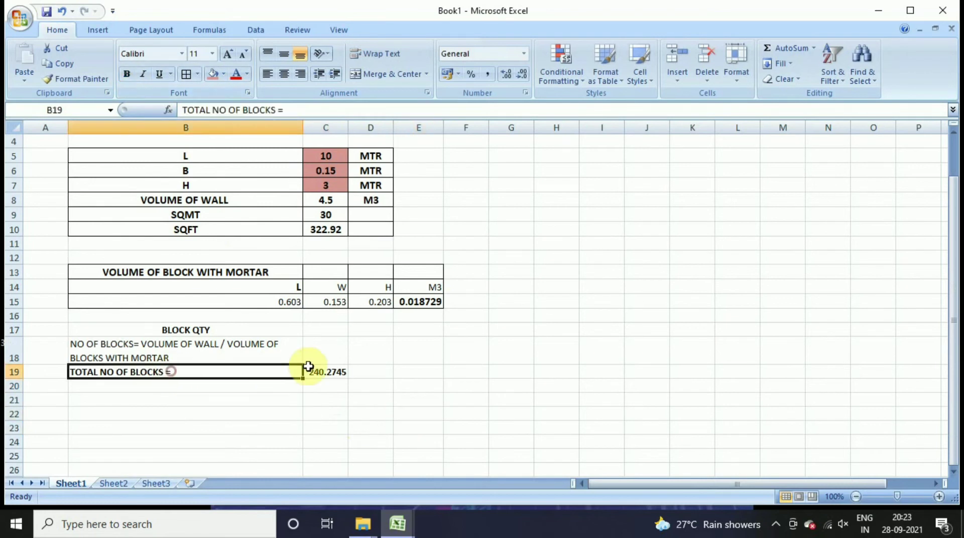
click(229, 53)
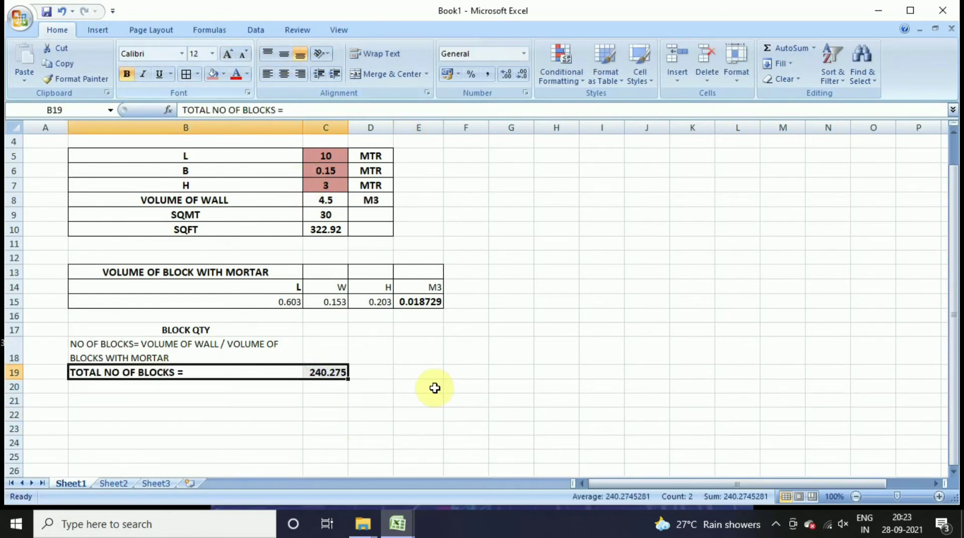
click(457, 419)
Apply all borders to the block quantity table in cells B17 to D19
drag(98, 325, 390, 374)
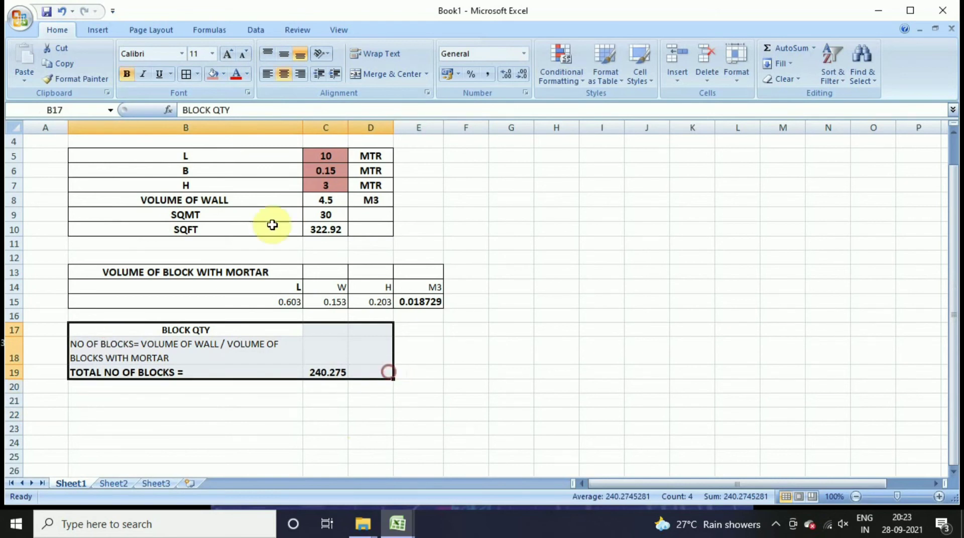
click(186, 74)
click(502, 377)
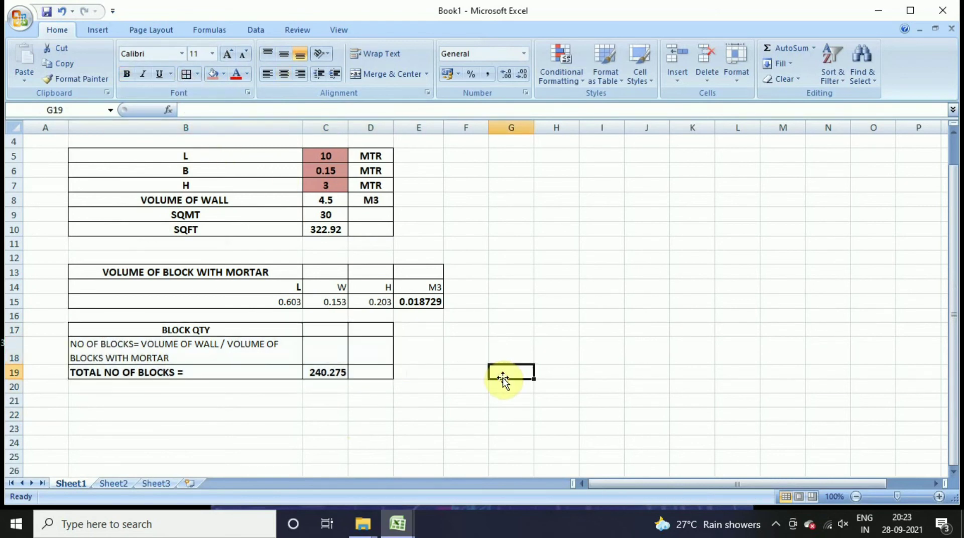
scroll(401, 433, down, 1)
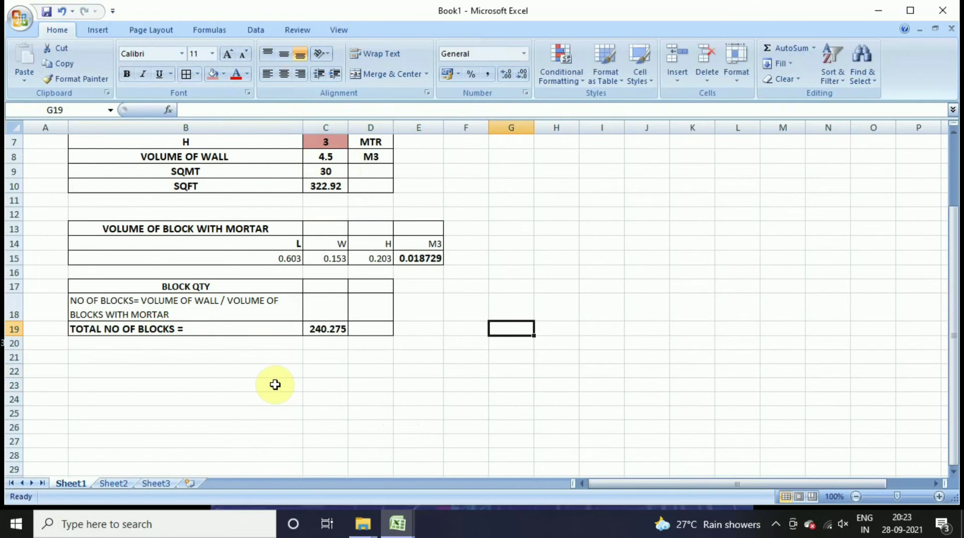
Increase the font size of the BLOCK QTY heading in cell B17
scroll(287, 370, down, 1)
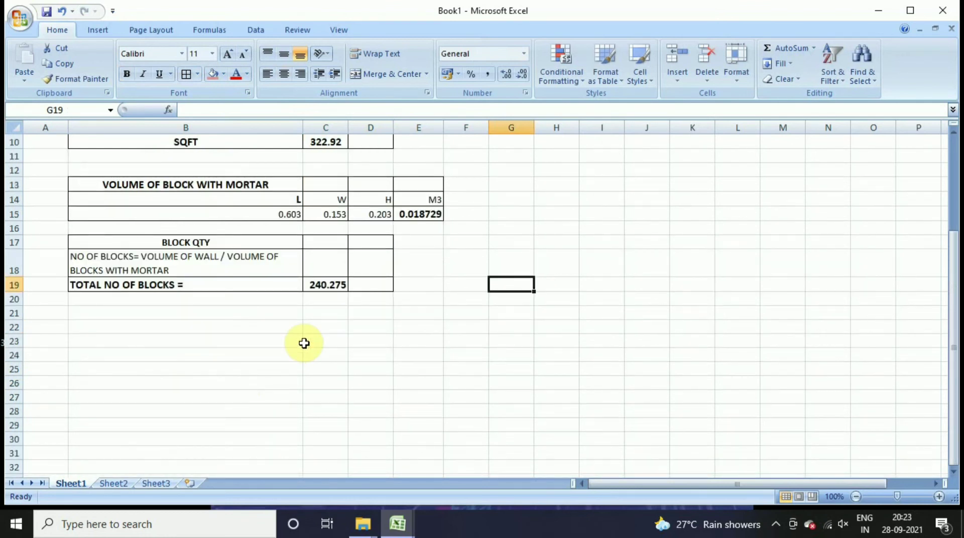
click(120, 315)
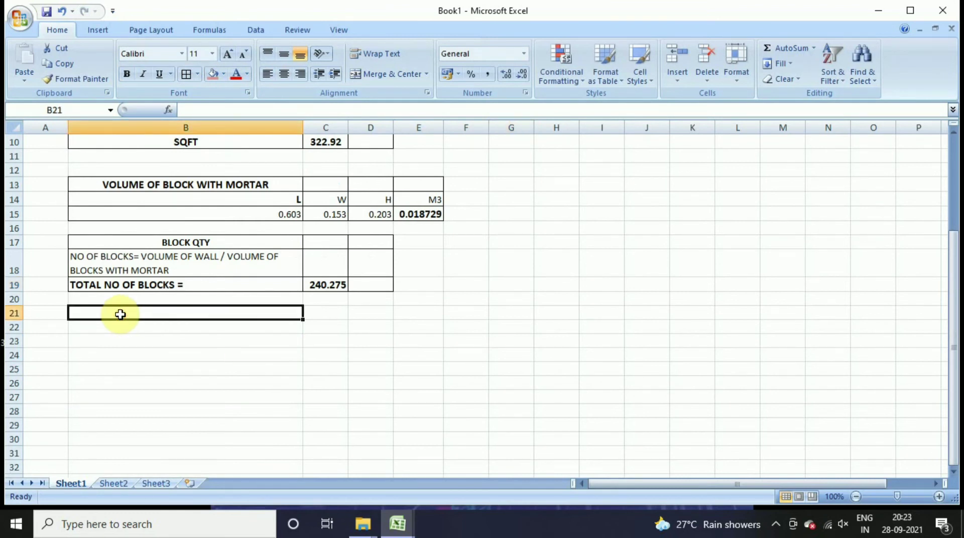
click(180, 241)
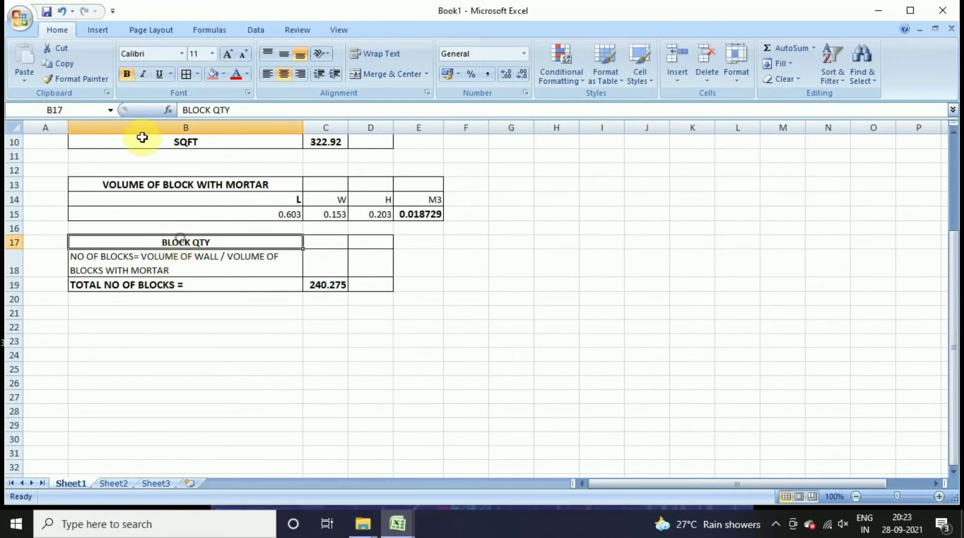
click(228, 55)
Enter the heading JOINTING MORTAR in cell B21 and make it bold at font size 14
click(155, 318)
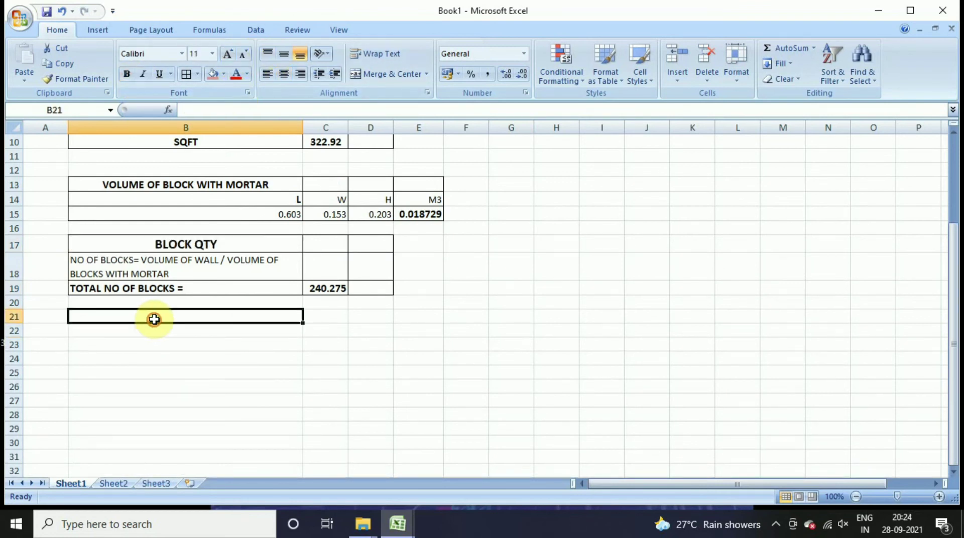
text(JOINTI)
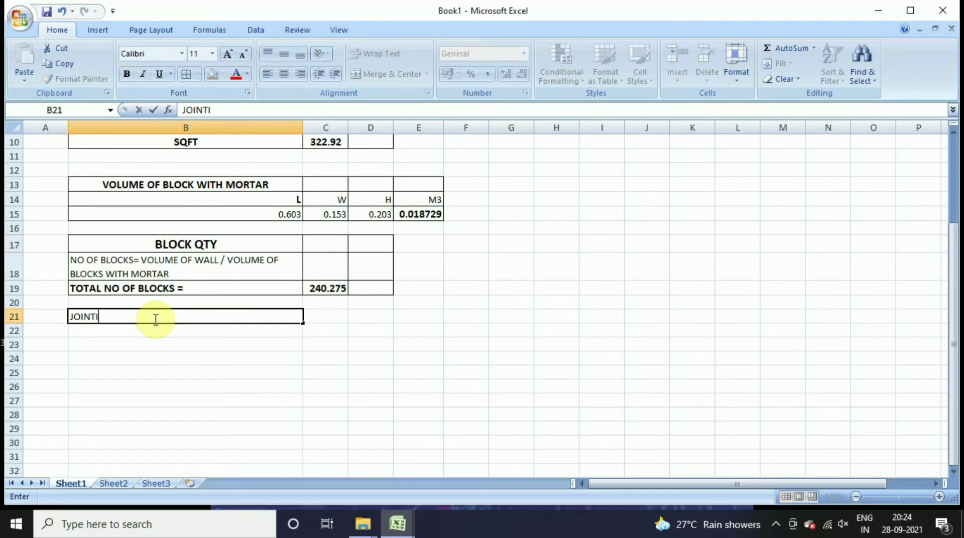
text(NG MORTAR)
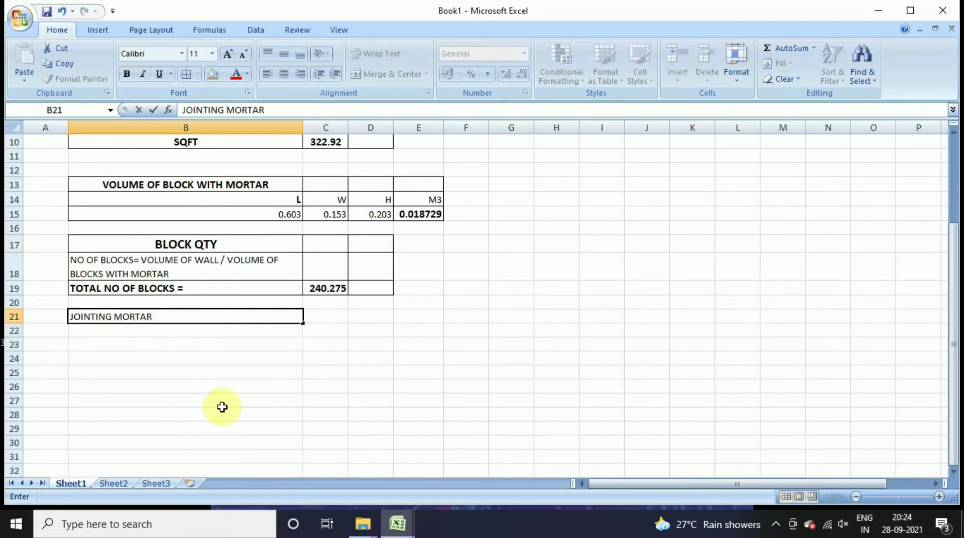
click(186, 388)
click(108, 317)
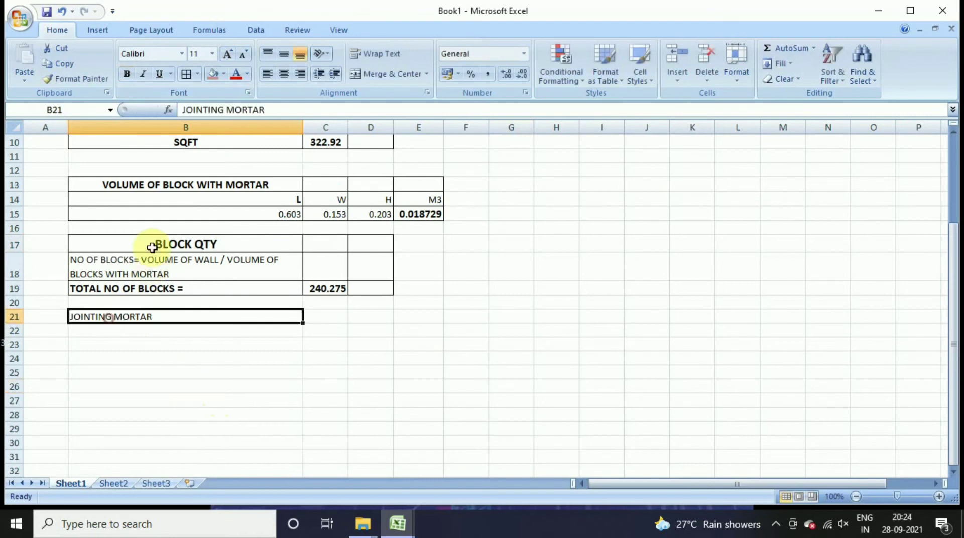
click(126, 74)
click(227, 53)
click(227, 53)
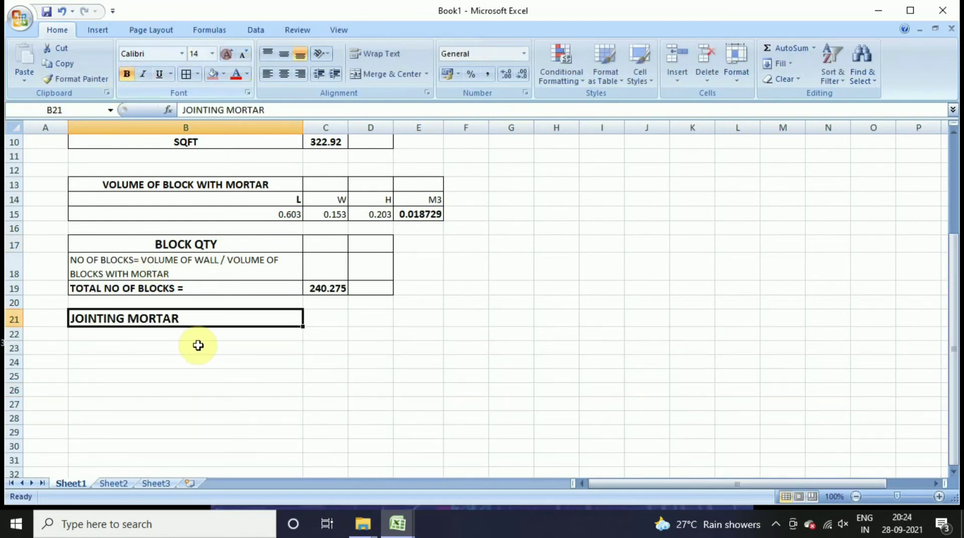
Enter the coverage note COVERAGE / 40KG BAG IS 100 SQFT in cell B23
click(161, 359)
click(103, 335)
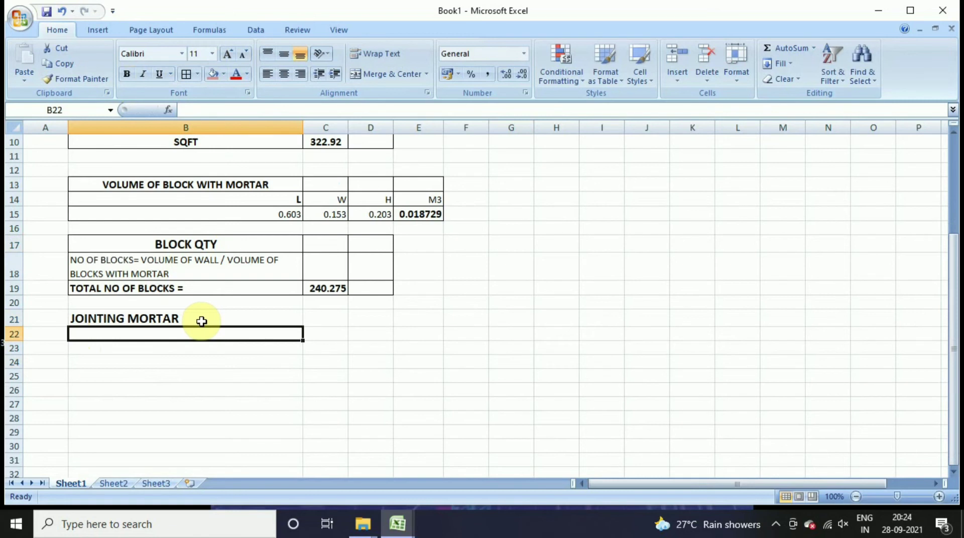
click(173, 366)
click(117, 337)
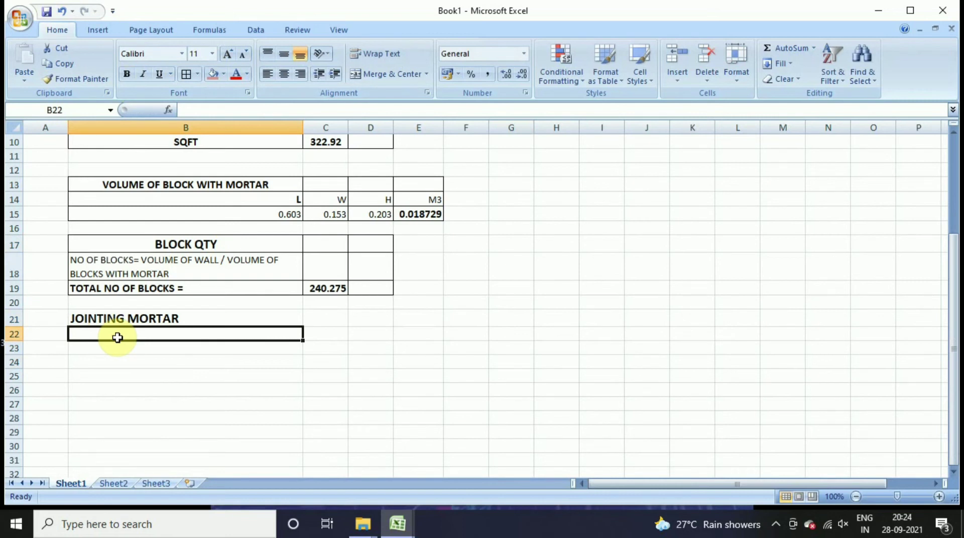
click(115, 354)
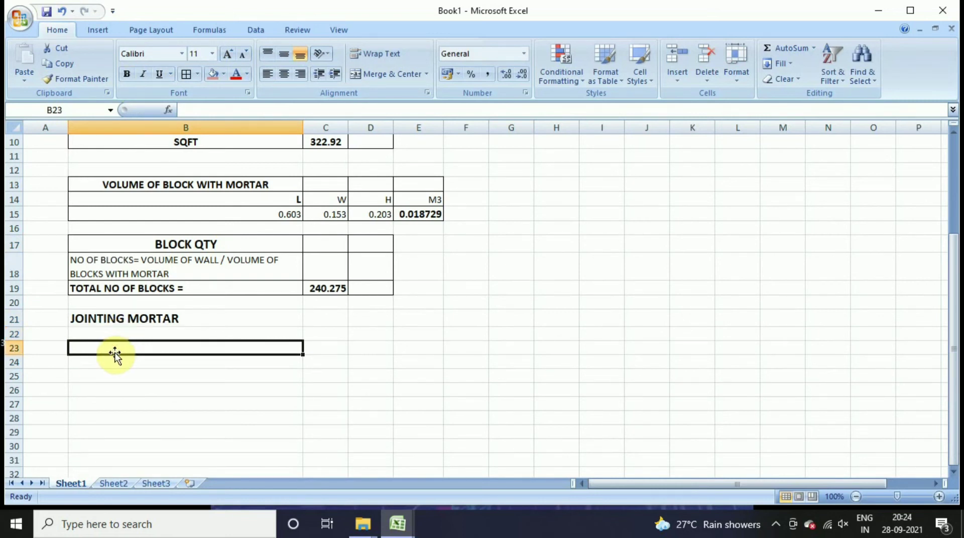
text(COVERAGE)
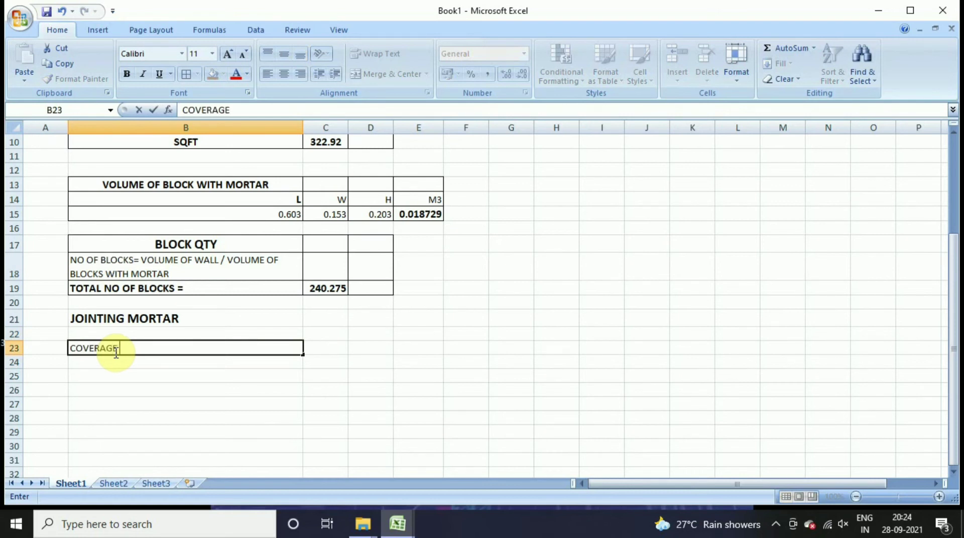
text( / 40KG BAG)
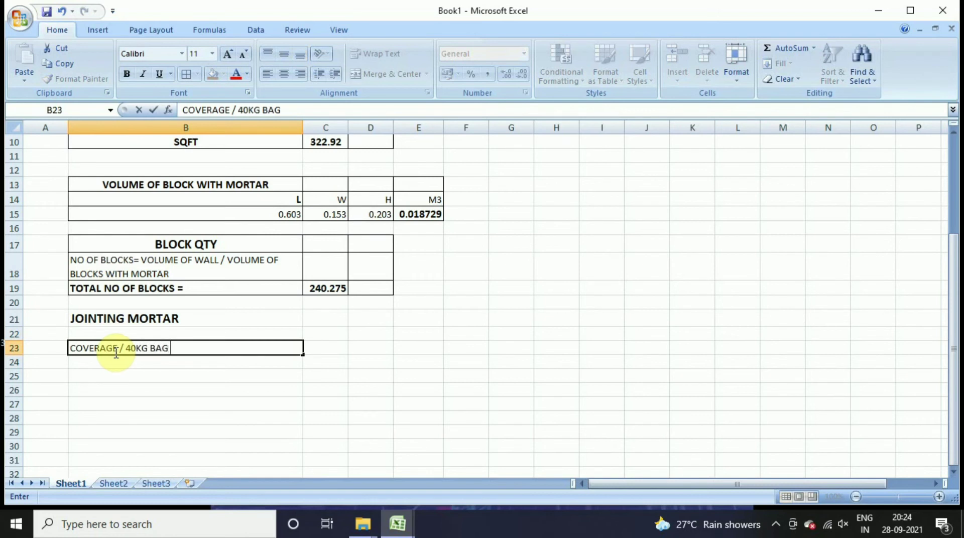
text( IS 100 SQFT)
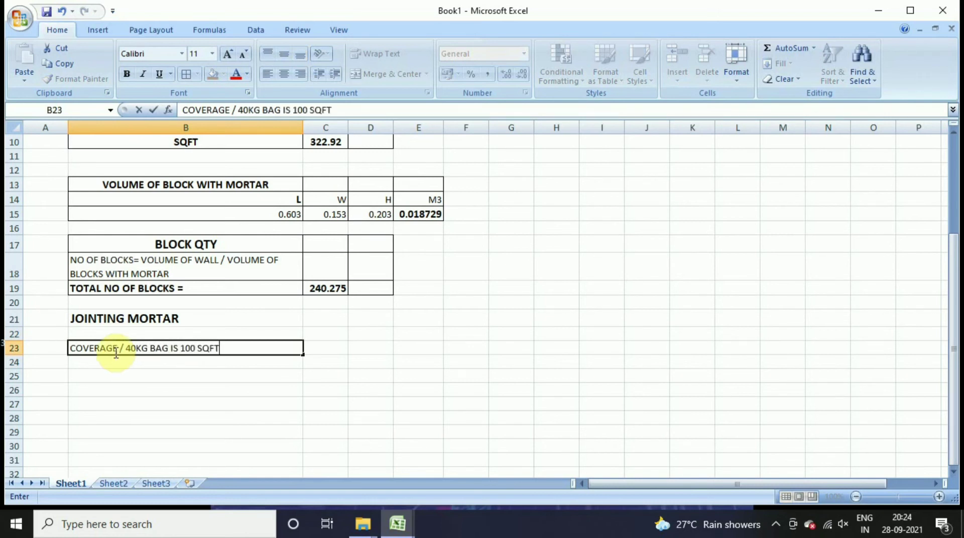
key(Return)
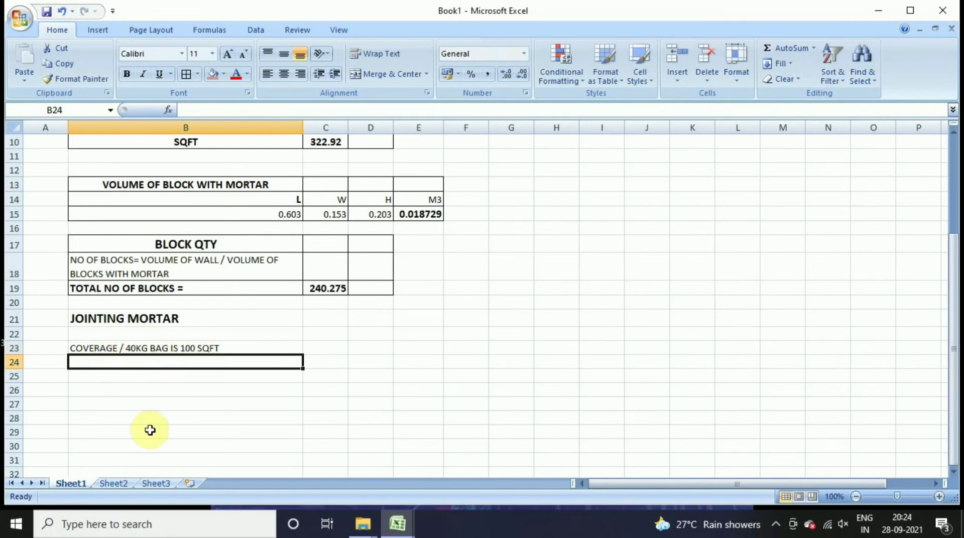
Enter OR in cell B24 and the alternative note COVERAGE / 40 KG BAG IS 1.38M3 in cell B25
text(OR)
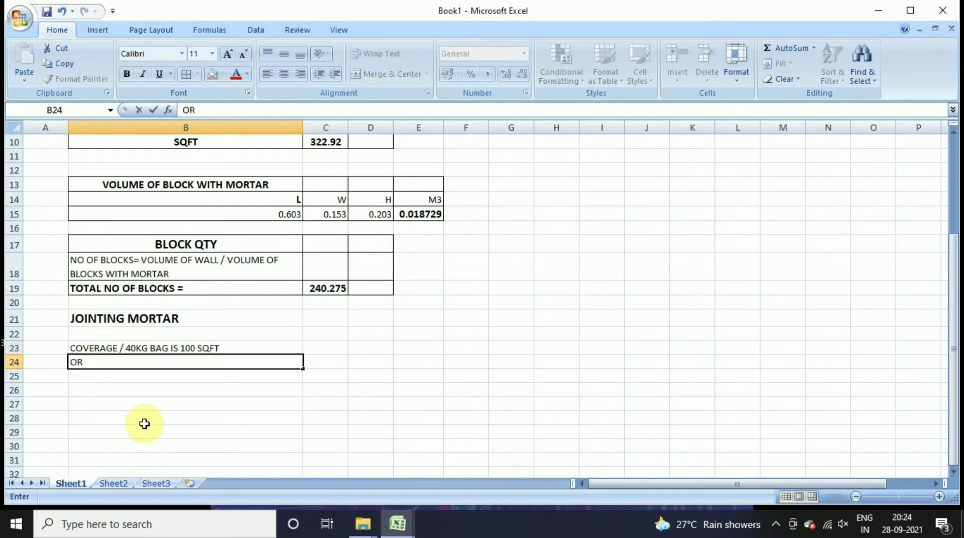
click(121, 374)
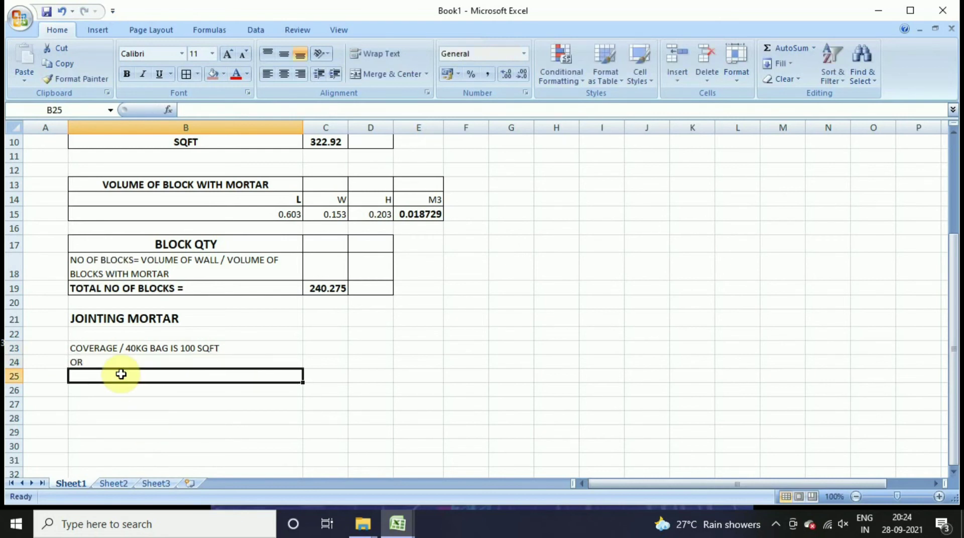
text(CO)
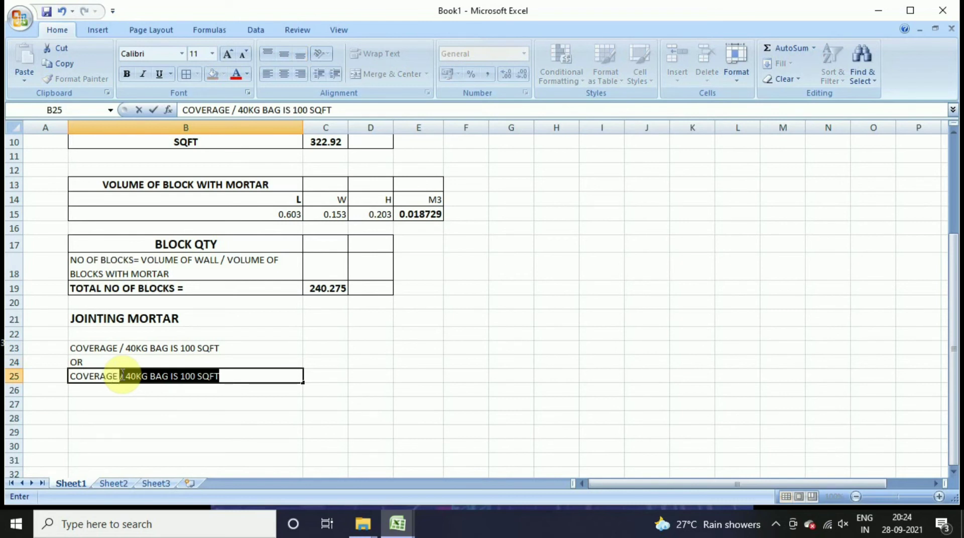
text(VERAGE / 40)
key(BackSpace)
text(K)
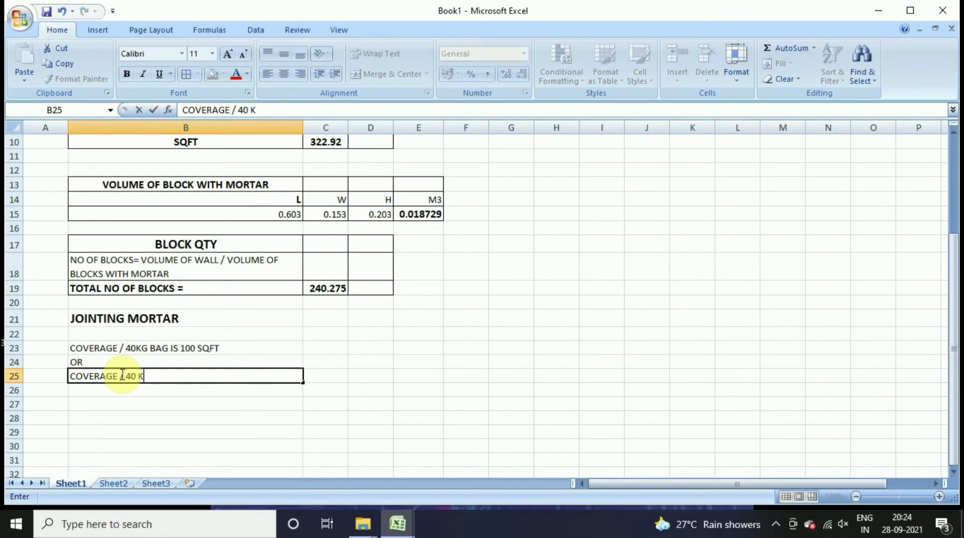
text(G BAG IS 1.3)
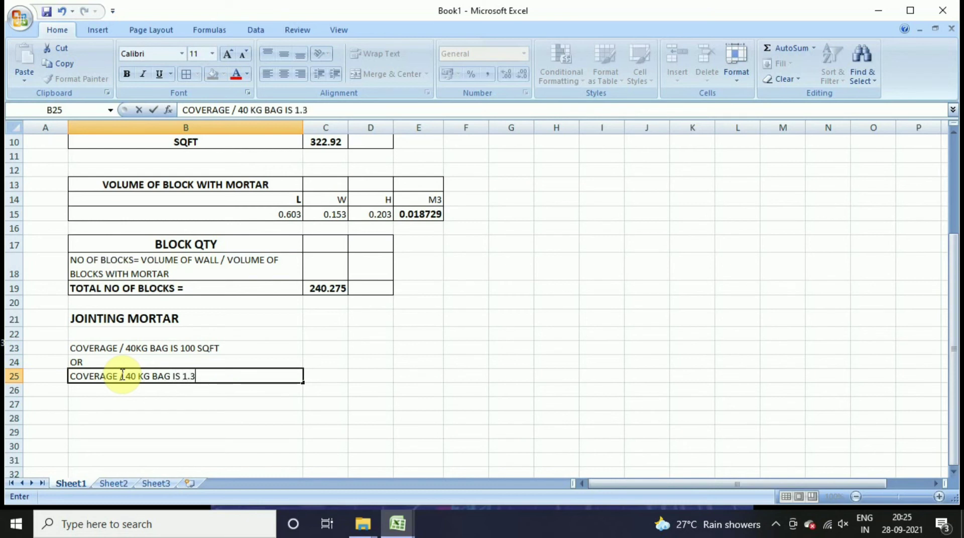
text(8M)
text(3)
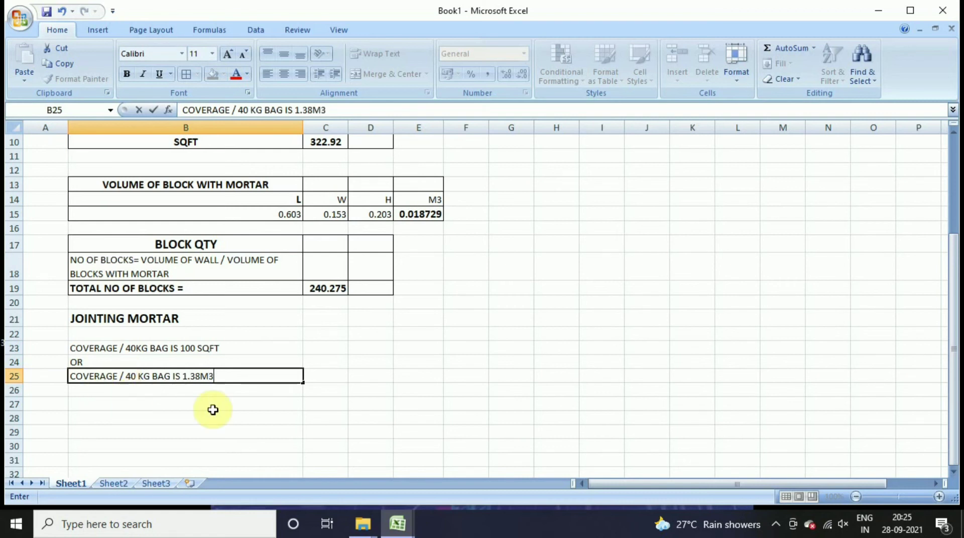
click(211, 409)
Enter the formula =C10/100 in cell C23 to divide the wall's square footage by the coverage per bag
click(315, 352)
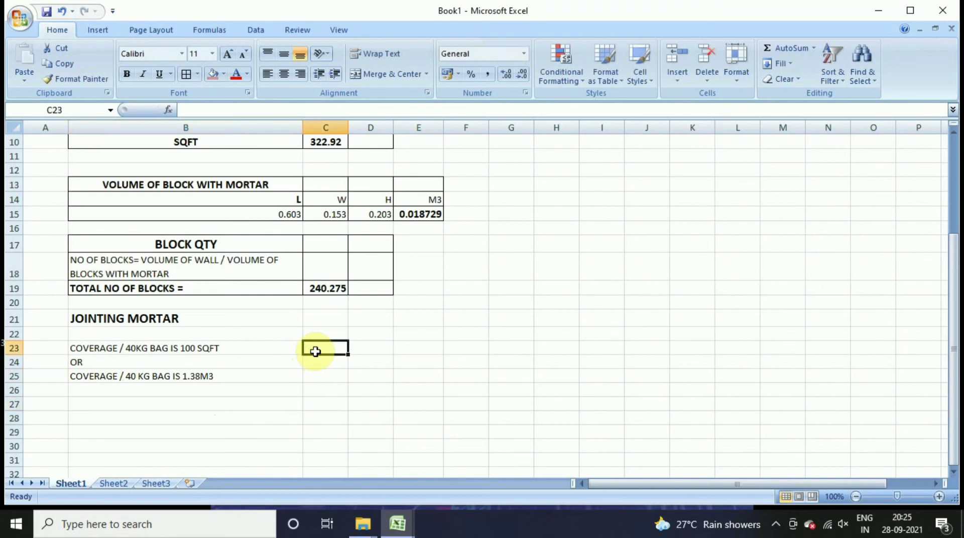
text(=)
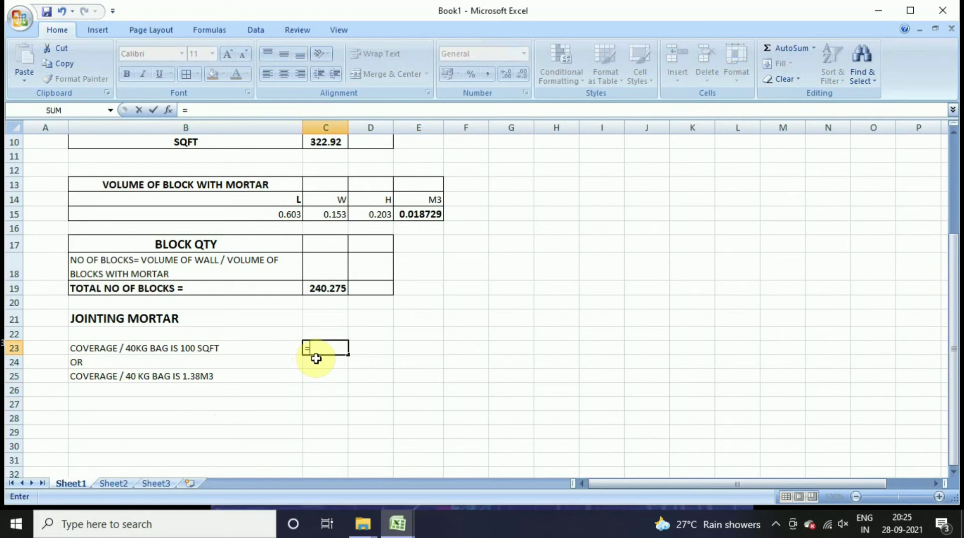
scroll(362, 321, up, 1)
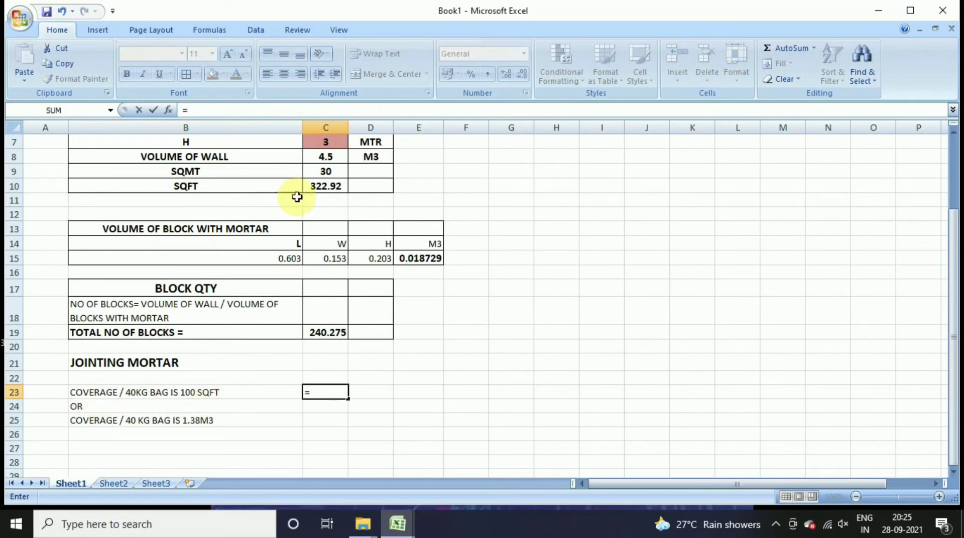
click(331, 186)
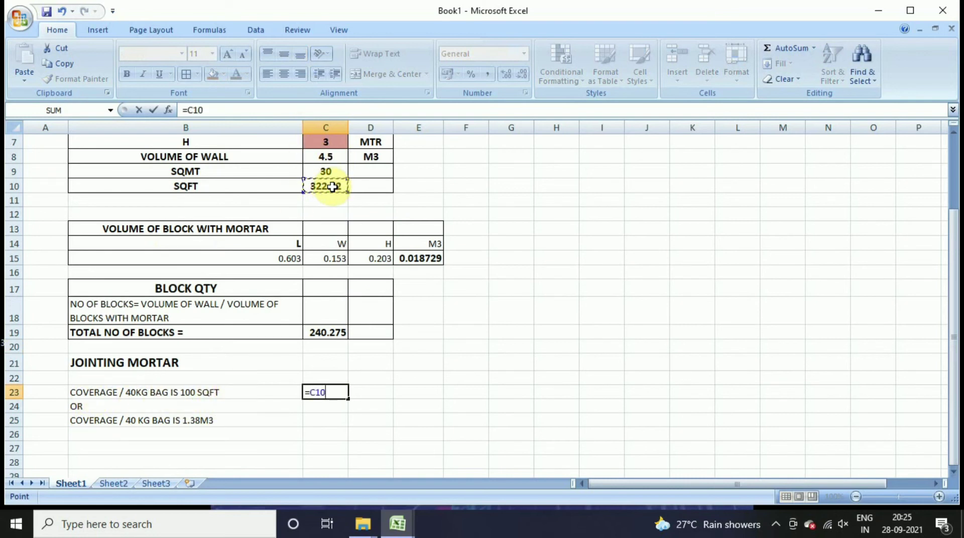
text(/100)
key(Return)
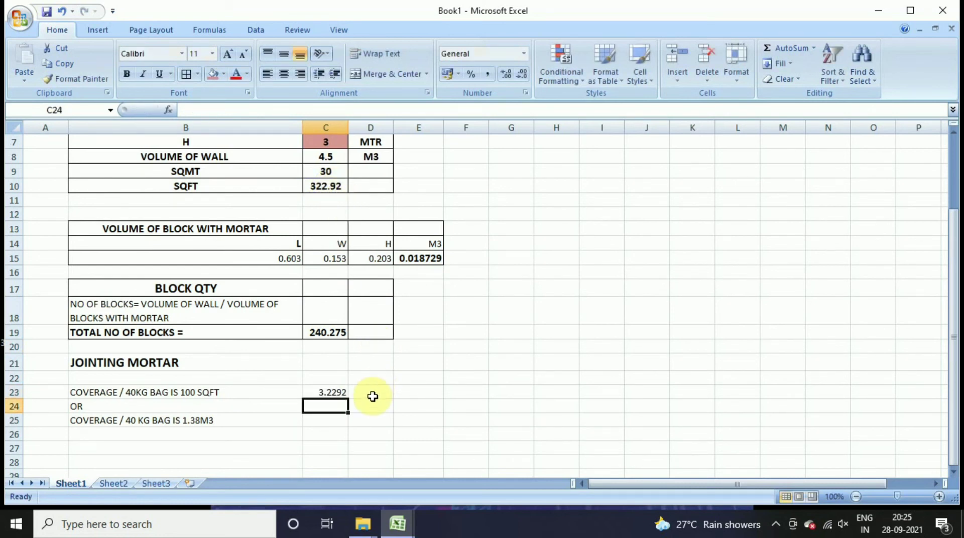
Enter the column heading BAGS in cell C22 and centre it
click(328, 380)
text(B)
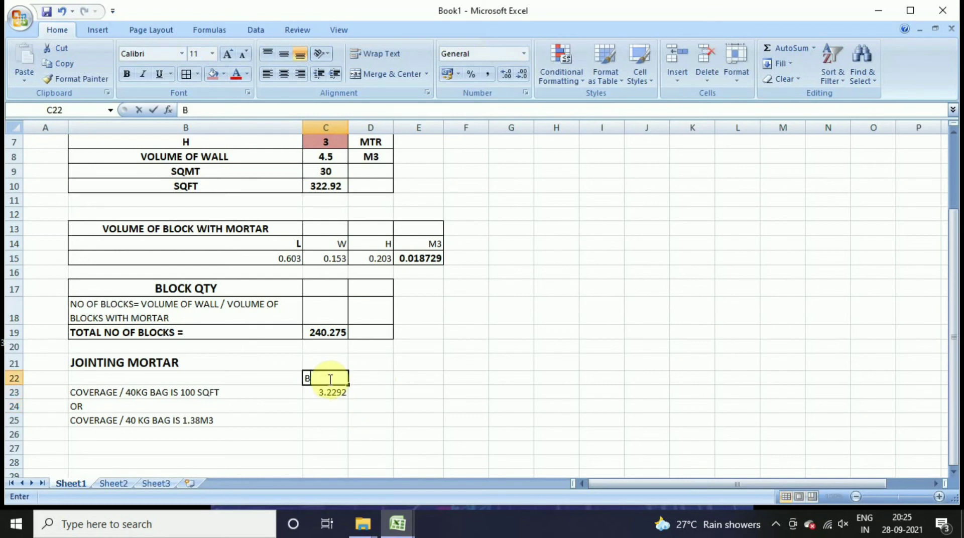
text(AGAS)
key(BackSpace)
key(BackSpace)
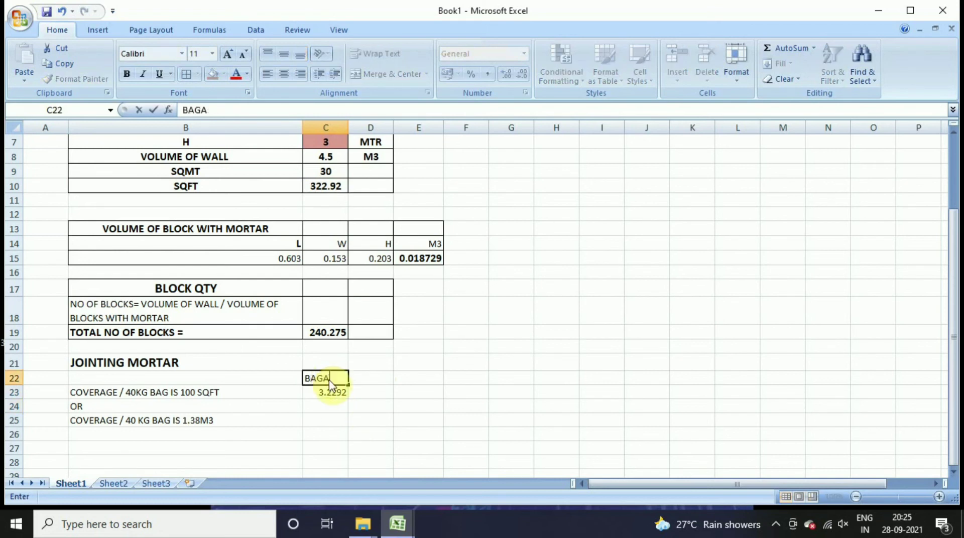
text(S)
click(430, 407)
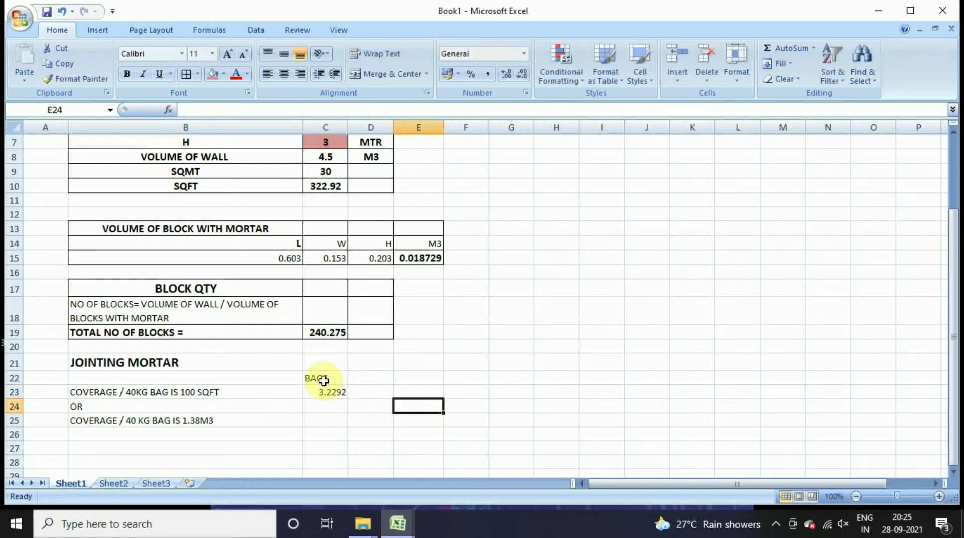
click(324, 377)
click(284, 74)
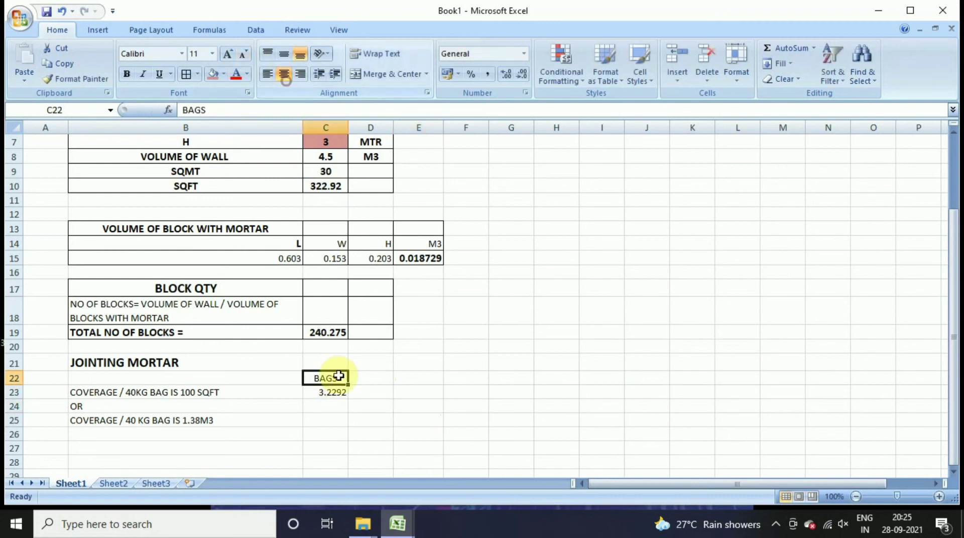
Enter the formula =C8/1.38 in cell C25 to divide the wall volume by the coverage per bag
click(338, 417)
text(=)
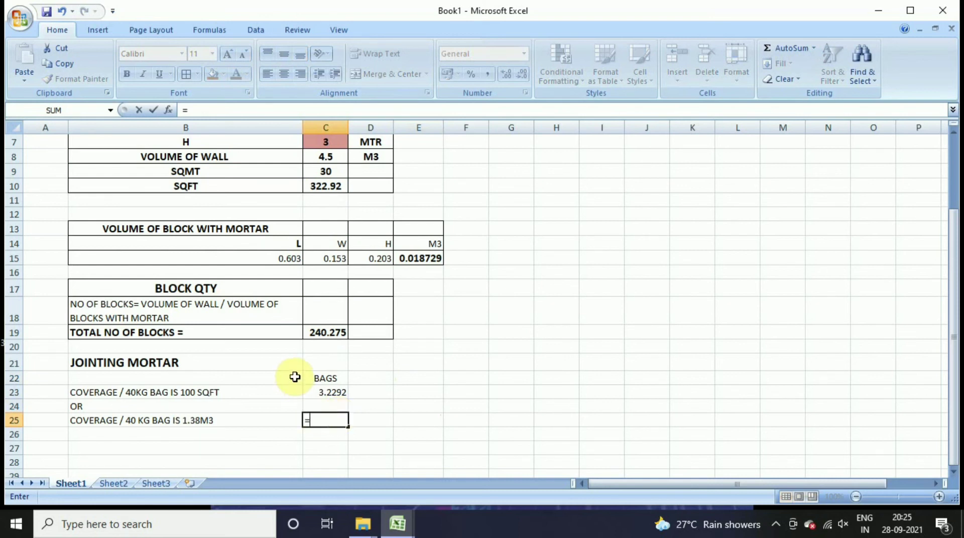
scroll(327, 270, up, 1)
click(334, 201)
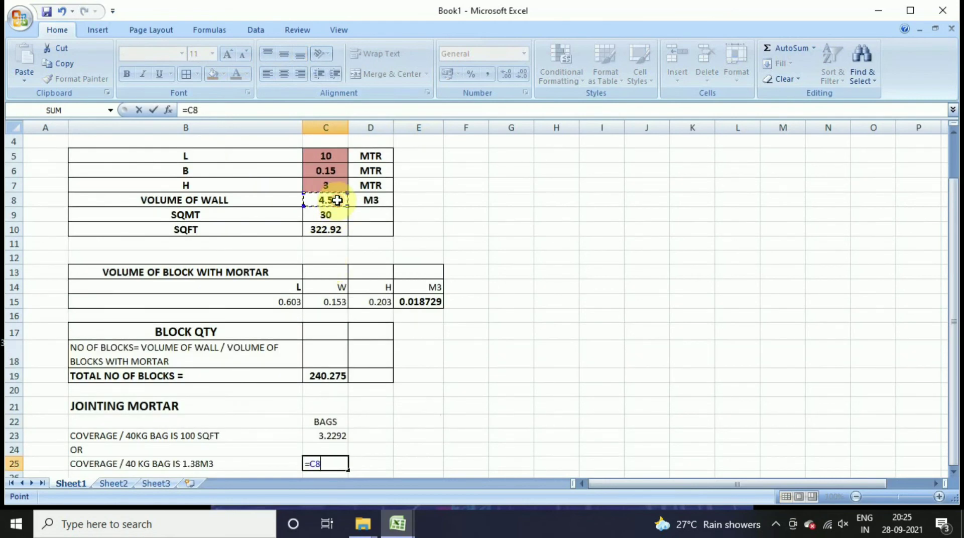
scroll(384, 369, down, 2)
text(/)
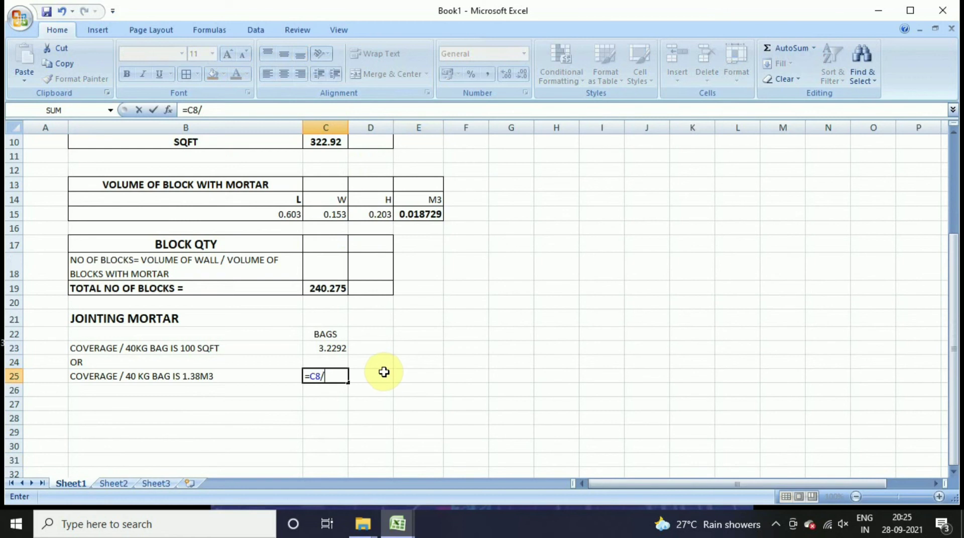
text(1.38)
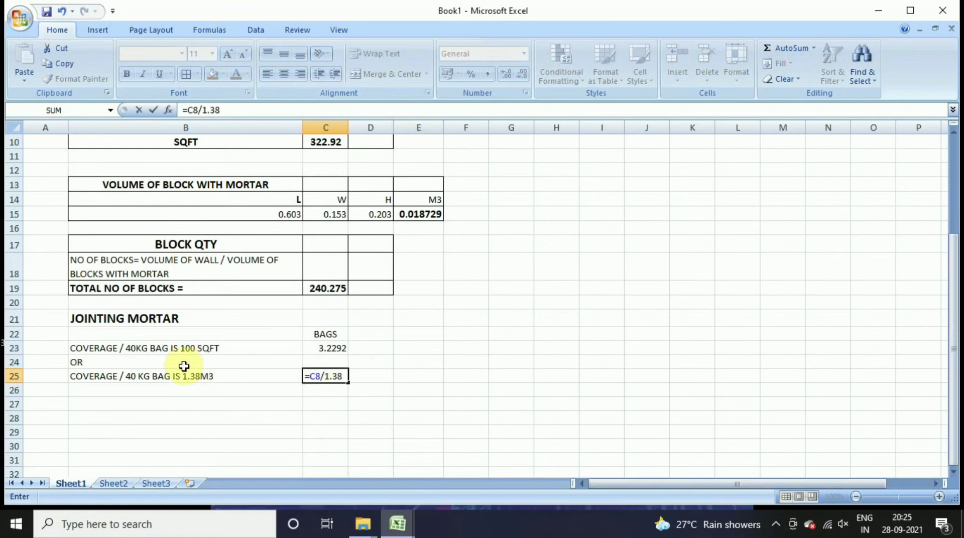
scroll(333, 371, up, 3)
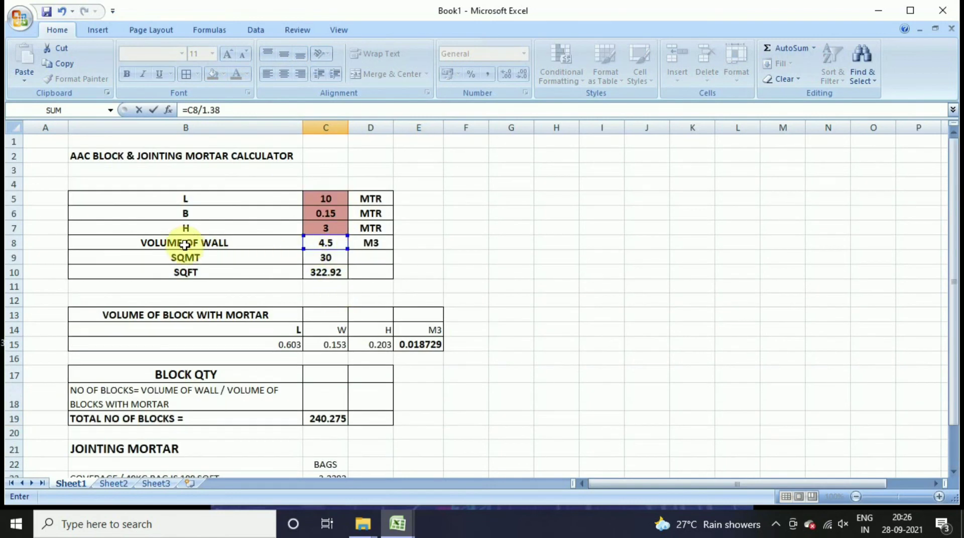
scroll(332, 396, down, 3)
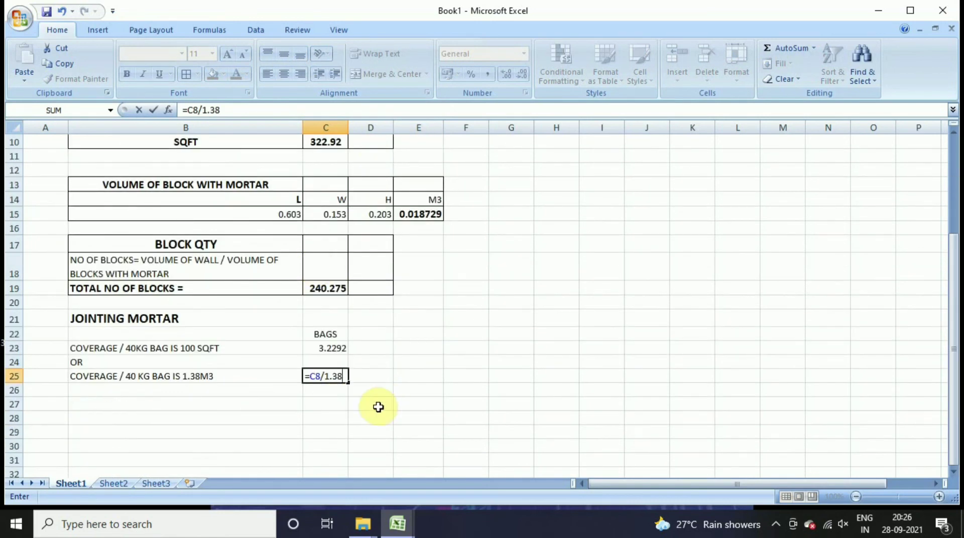
key(Return)
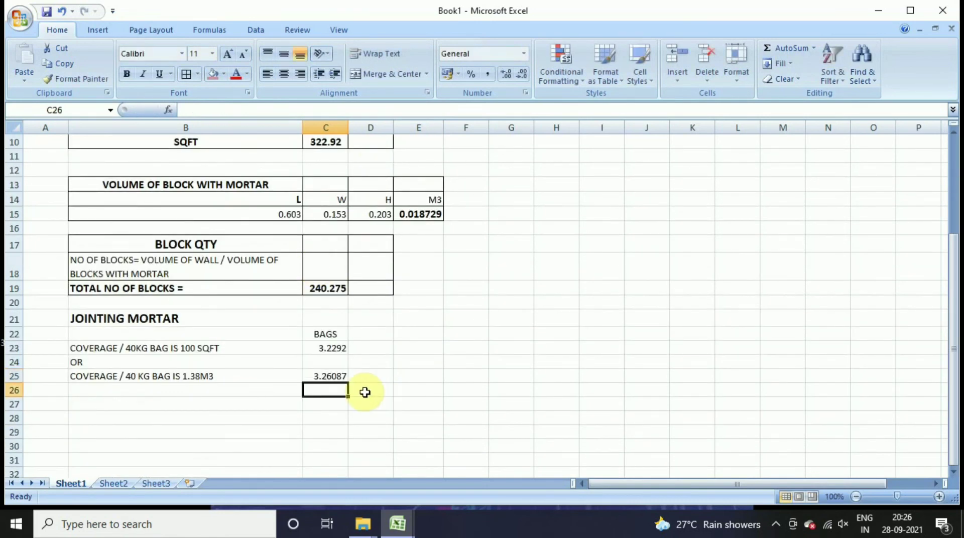
Centre and bold cells C22:C26 of the jointing mortar section and enlarge their font to size 14
click(336, 332)
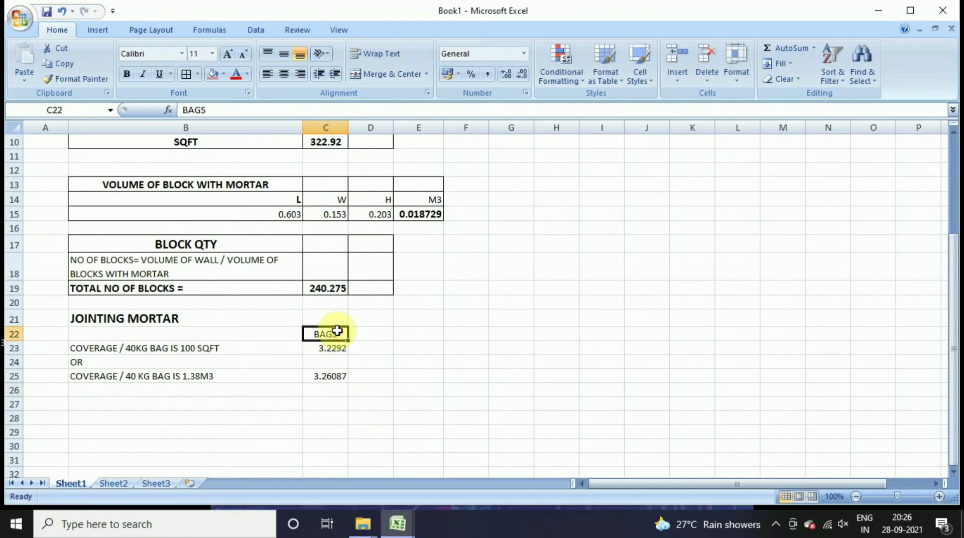
click(359, 409)
click(319, 332)
drag(320, 332, 327, 387)
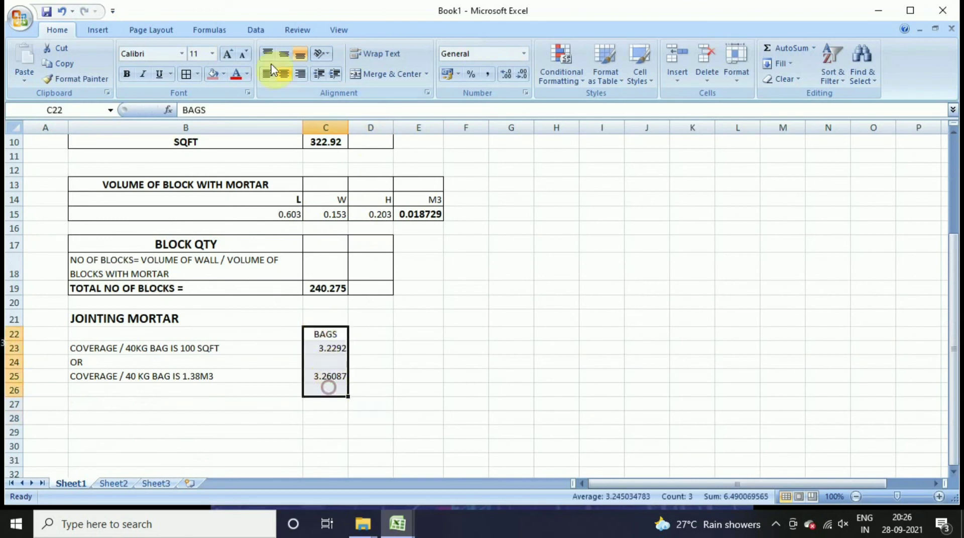
click(285, 74)
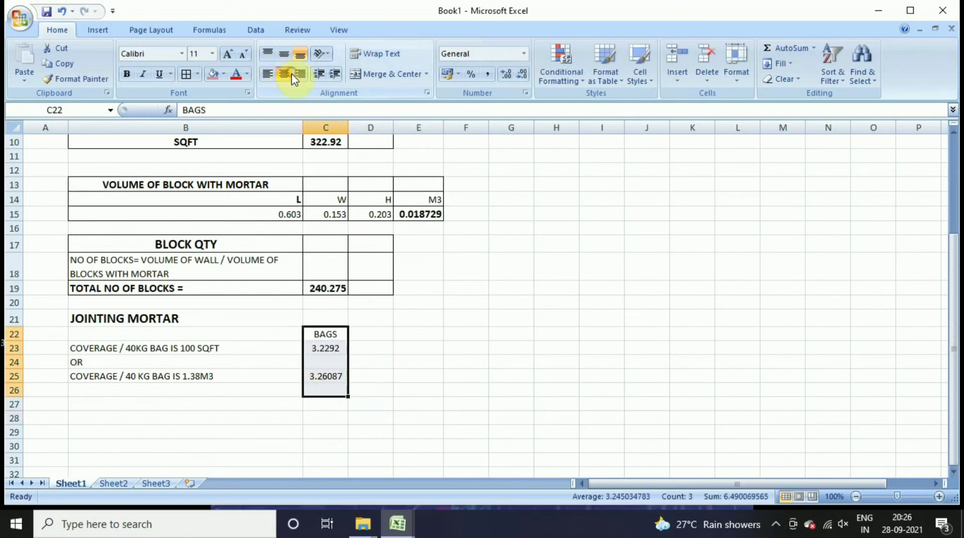
click(127, 74)
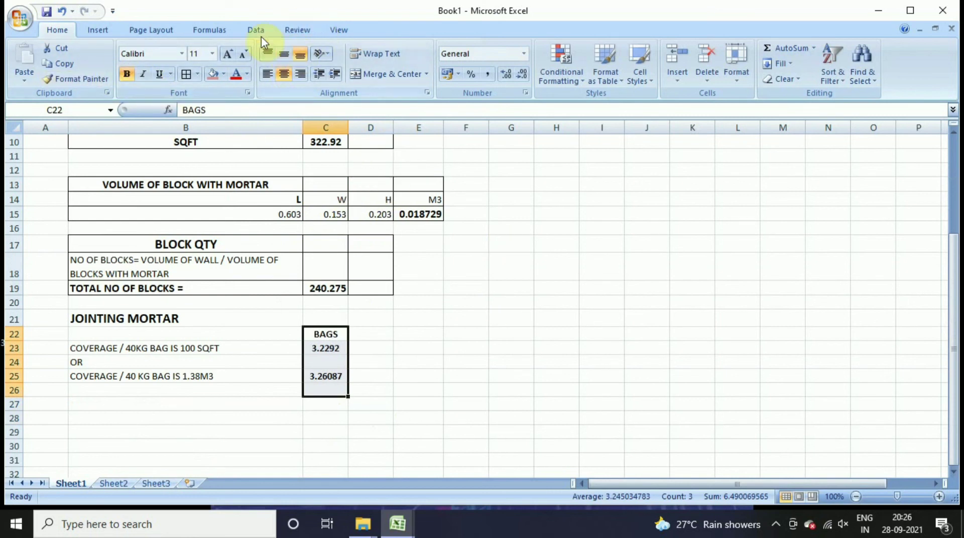
click(227, 53)
click(227, 54)
click(510, 288)
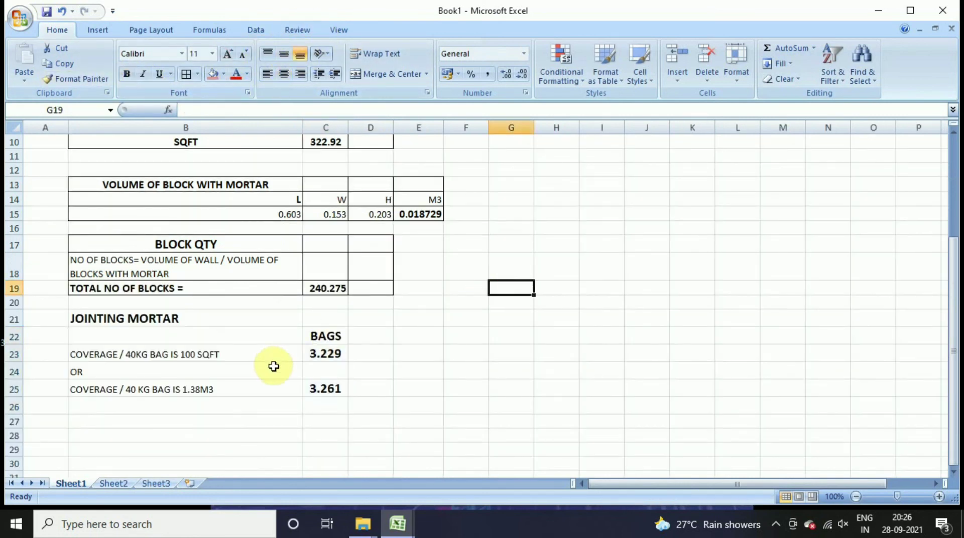
Apply all borders to the jointing mortar table in cells B21:C25
drag(103, 320, 321, 389)
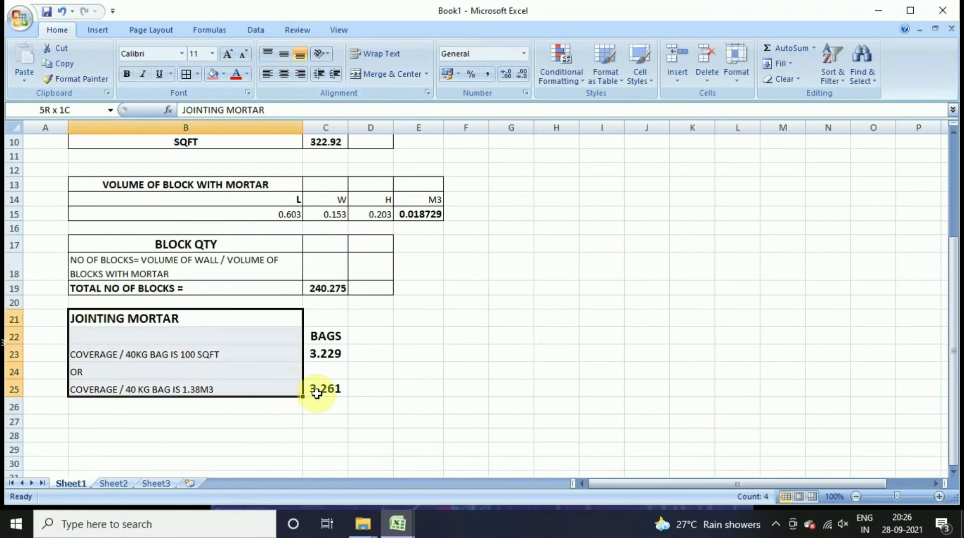
click(186, 74)
click(460, 369)
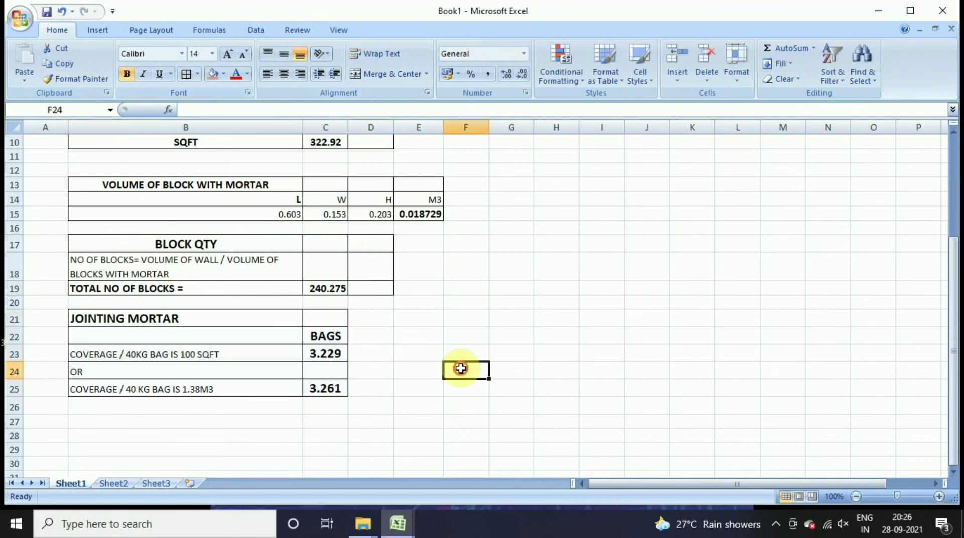
Colour the total number of blocks in C19 and the bag quantities in C23 and C25 red
scroll(460, 369, up, 3)
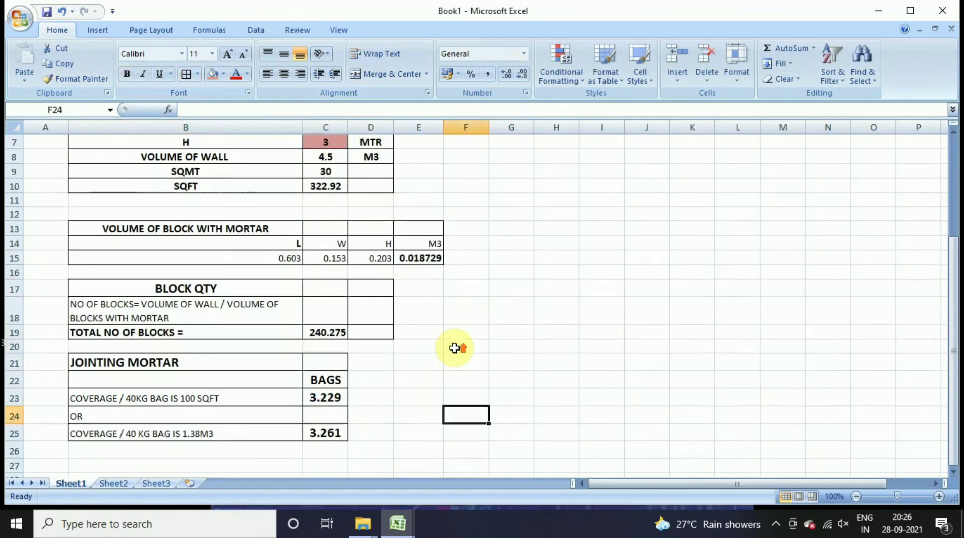
scroll(457, 346, down, 2)
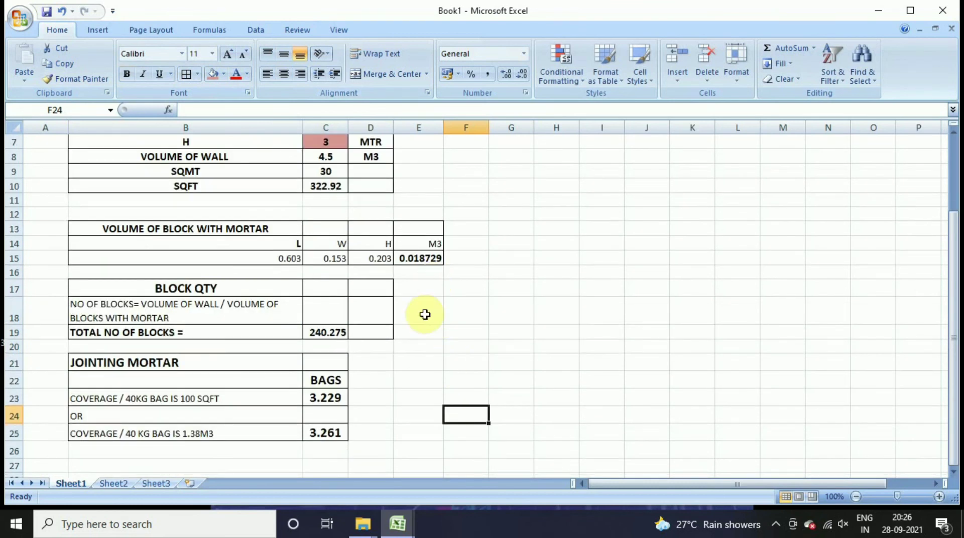
click(336, 332)
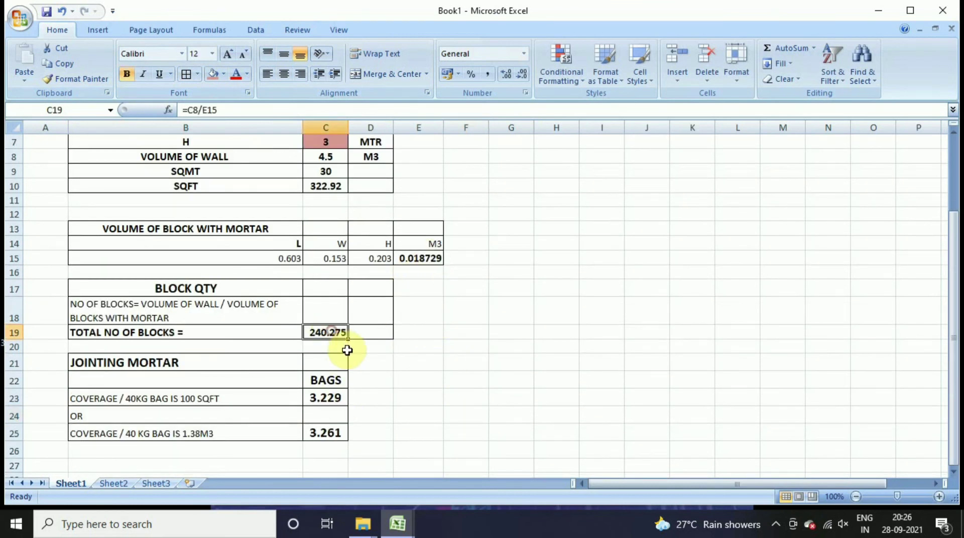
click(236, 74)
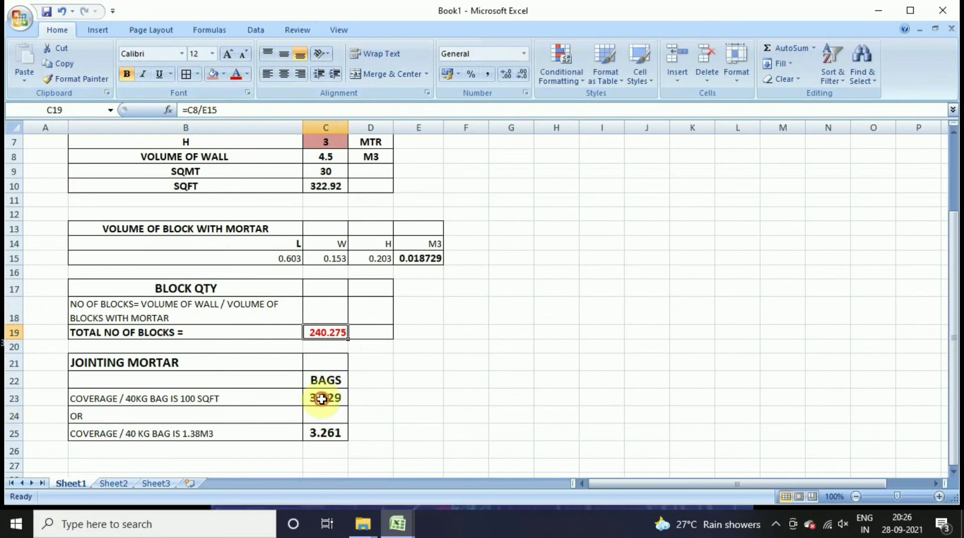
click(324, 398)
click(236, 74)
click(317, 431)
click(236, 74)
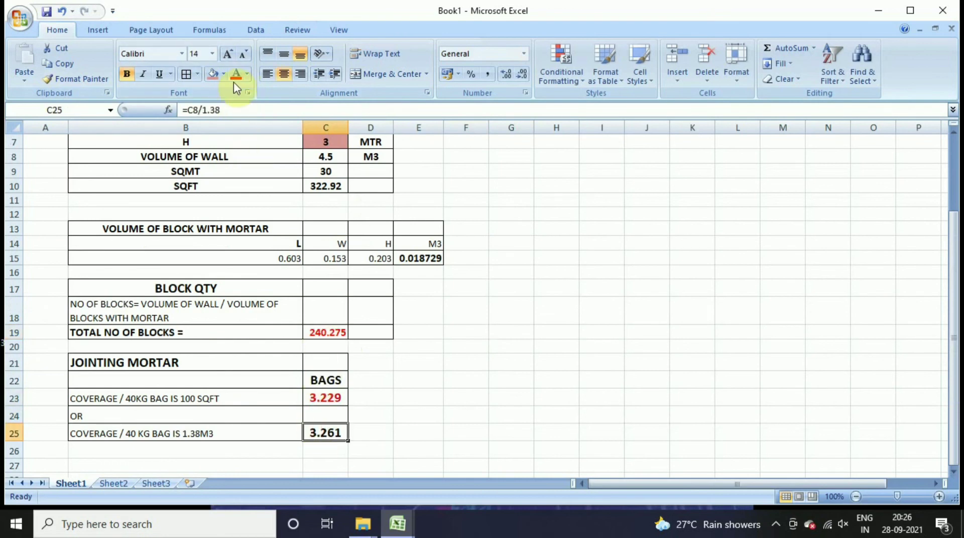
click(497, 359)
Set the wall length L in cell C5 to 20 and check the recalculated block and bag quantities
scroll(476, 345, up, 2)
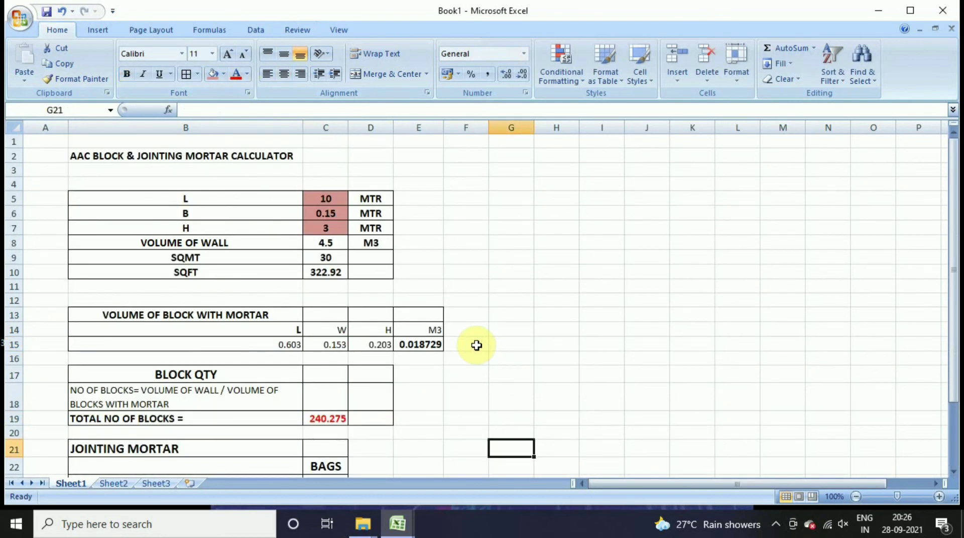
scroll(476, 345, down, 2)
scroll(454, 344, up, 2)
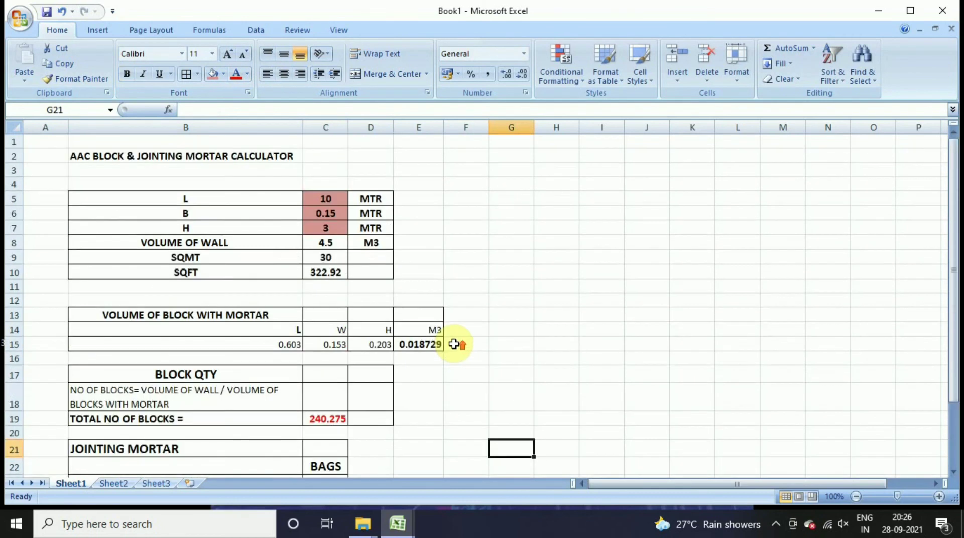
click(337, 203)
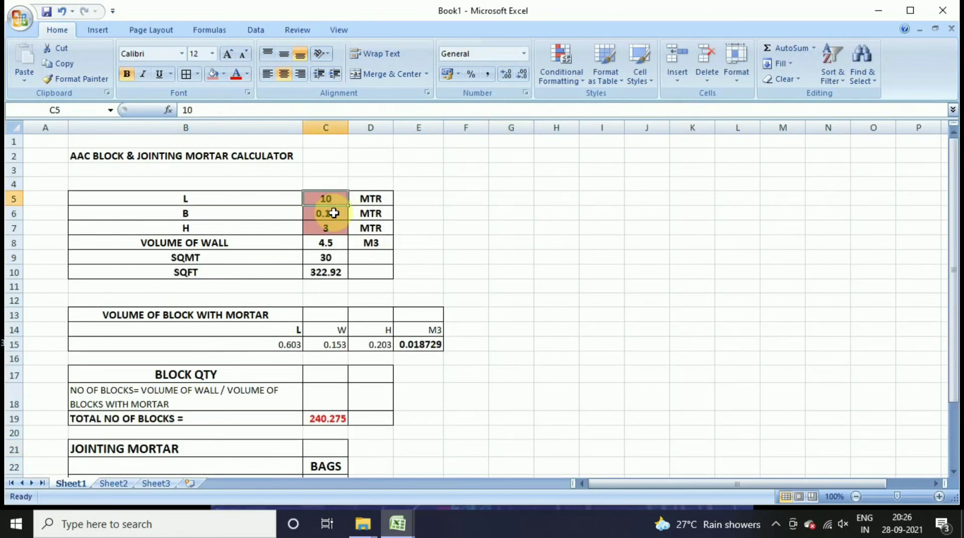
text(20)
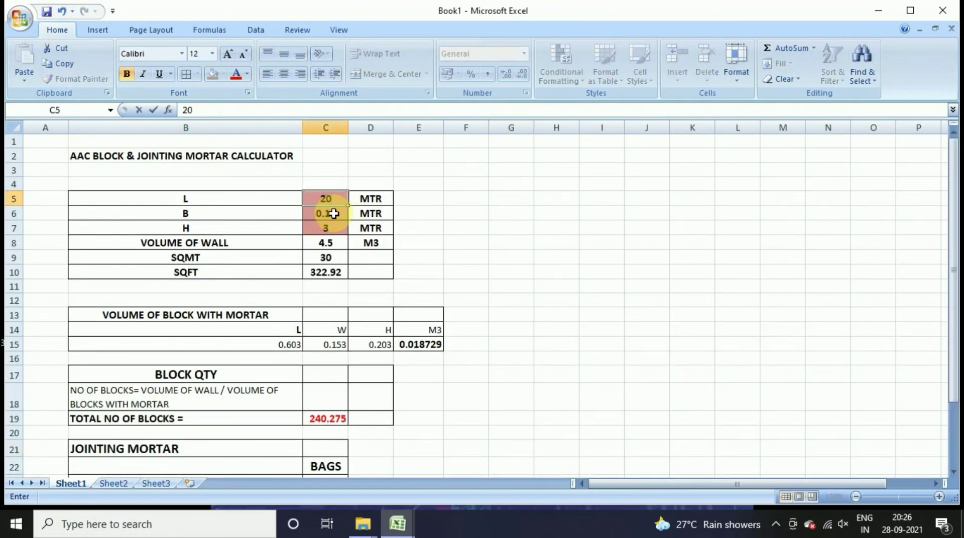
click(334, 214)
scroll(333, 213, down, 4)
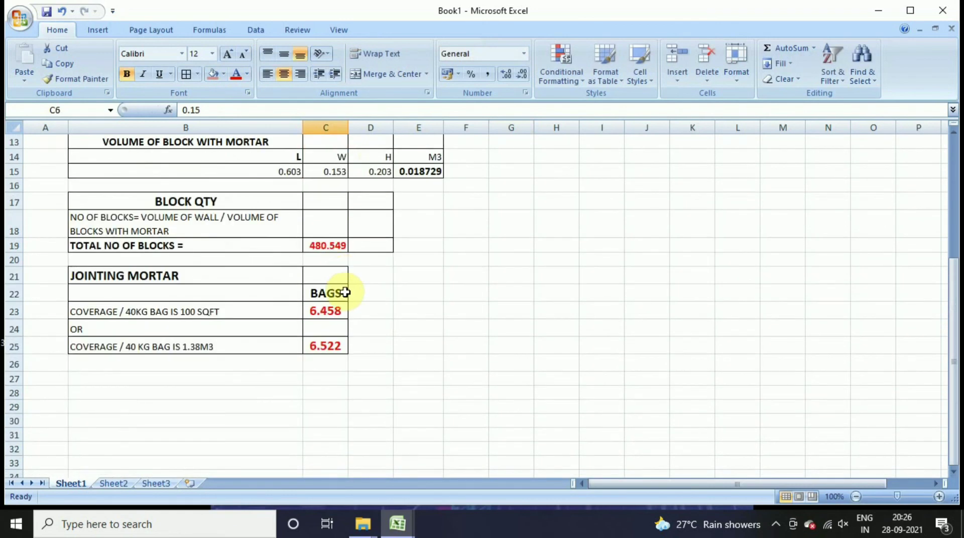
scroll(345, 293, up, 4)
Set the wall length L in cell C5 to 5 and check the recalculated quantities
click(344, 199)
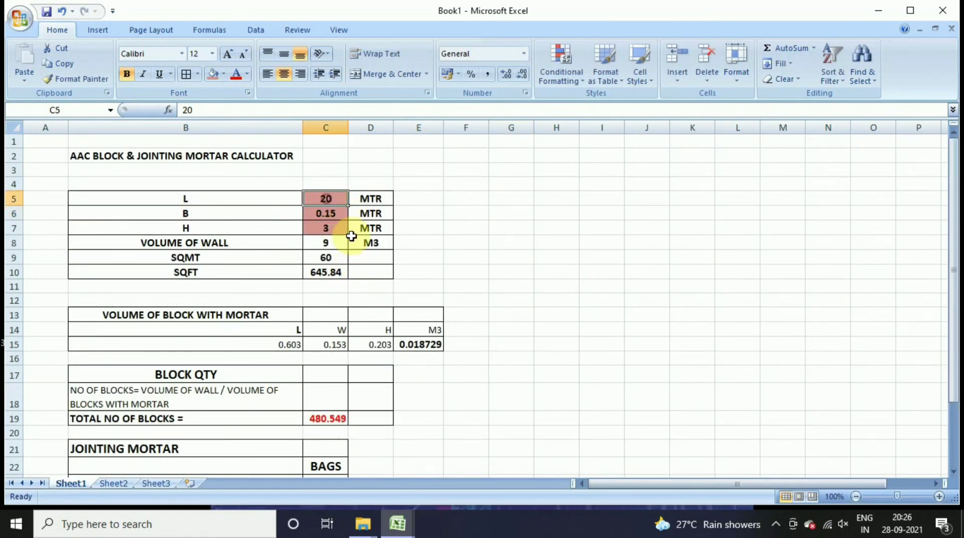
text(5)
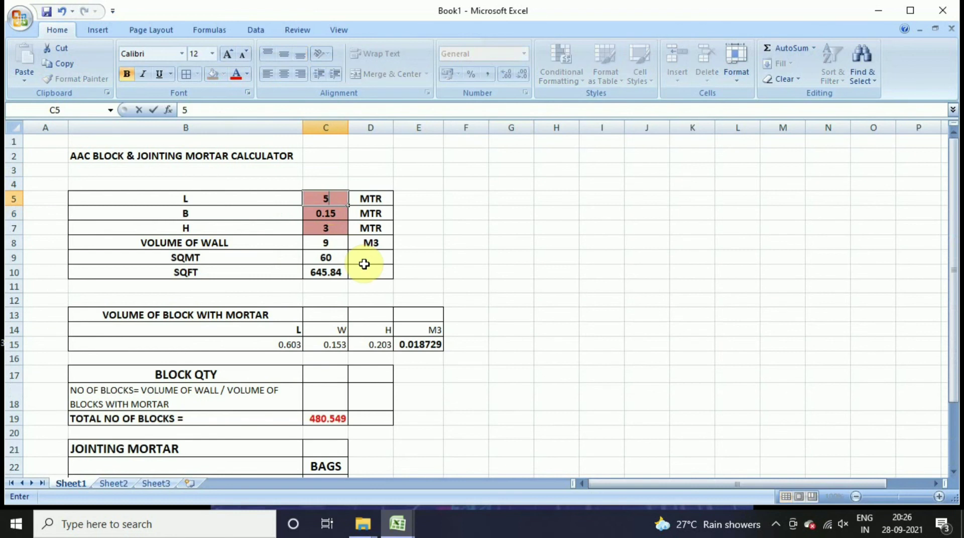
key(Return)
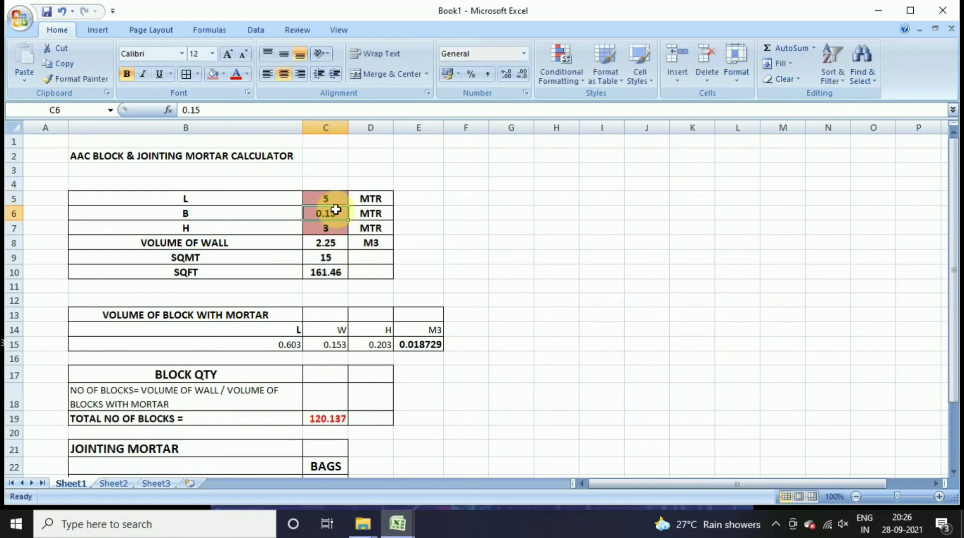
scroll(335, 235, down, 1)
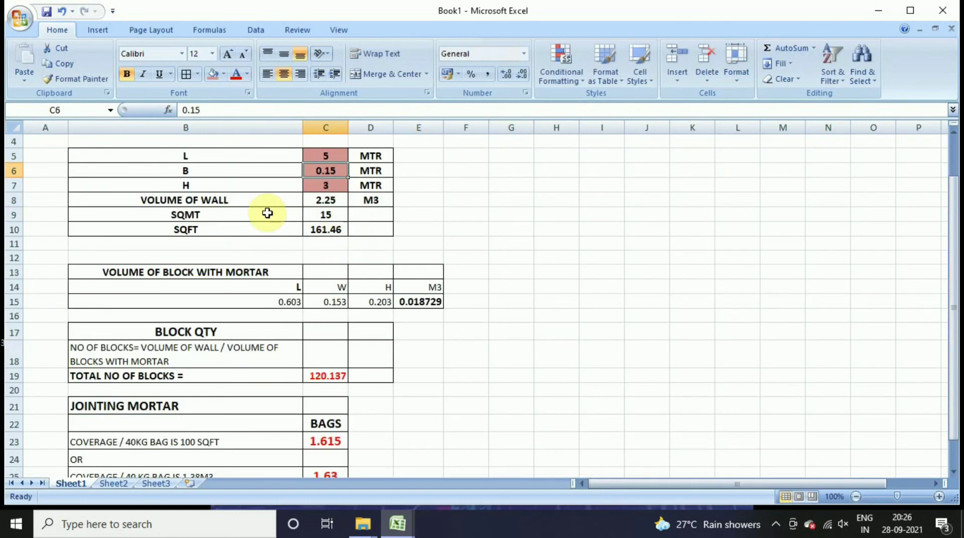
Extend the label in cell B6 to read B ( THICKNESS OF WALL)
double_click(244, 172)
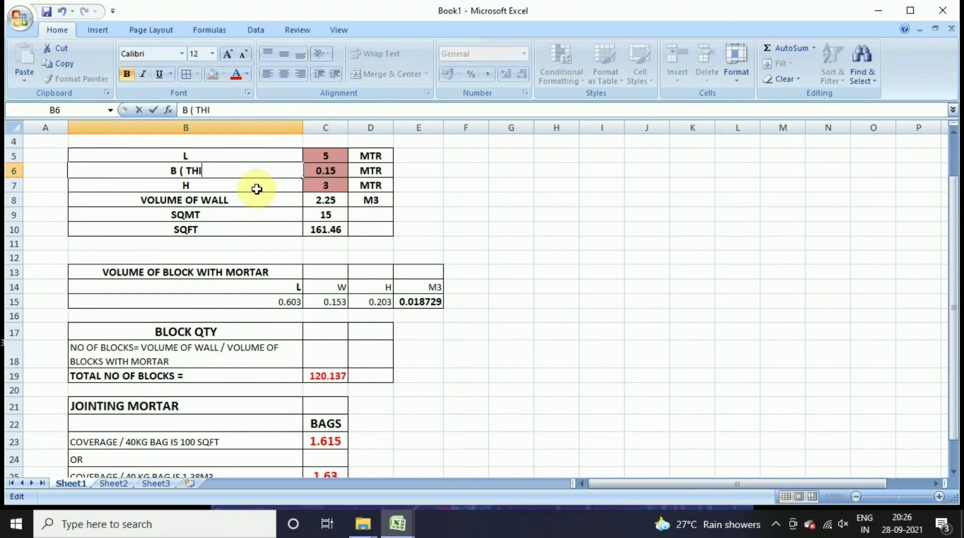
text(( THICKNESS)
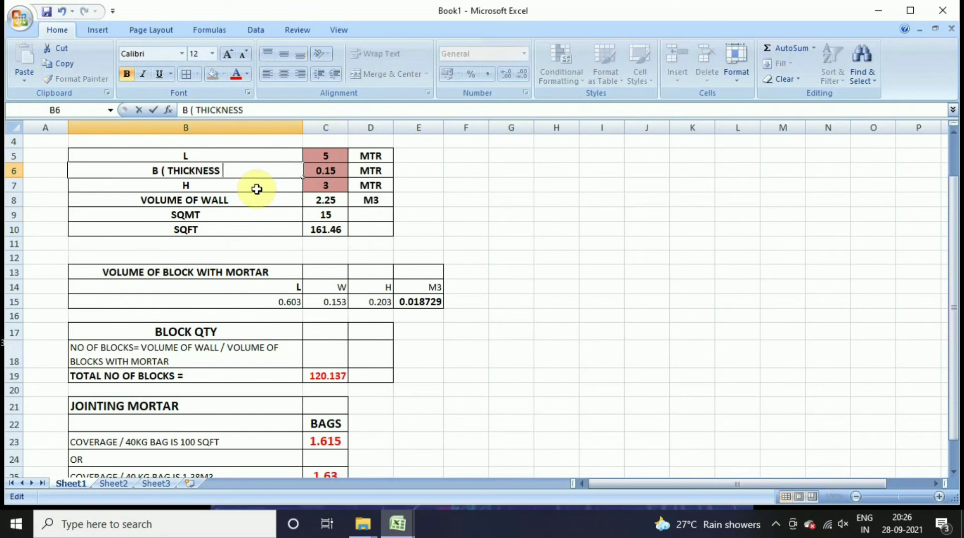
text( OF WALL)
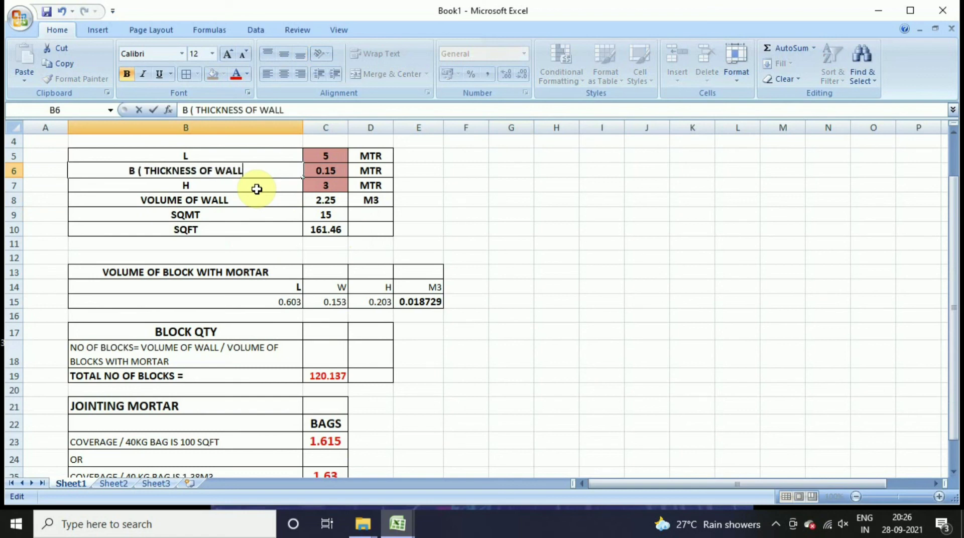
text())
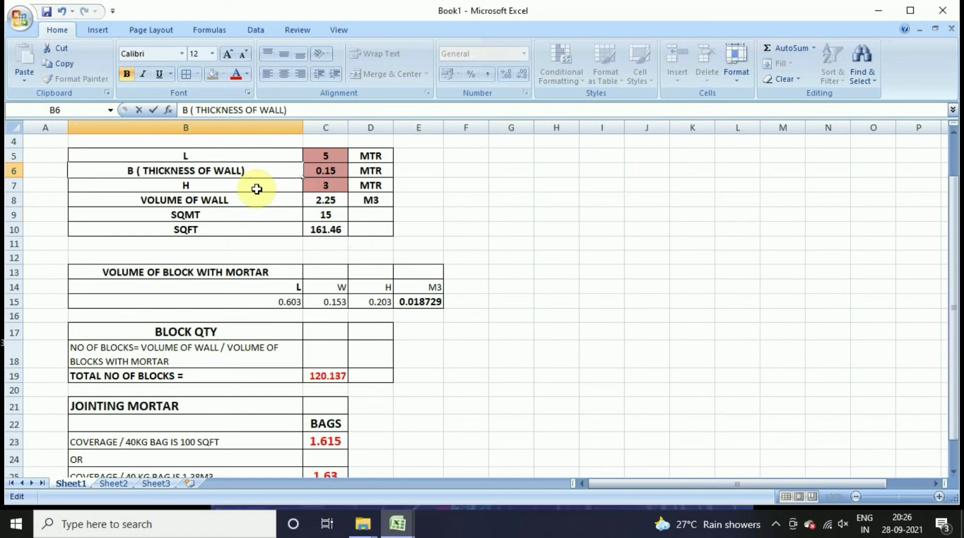
click(551, 271)
scroll(523, 360, down, 3)
scroll(502, 360, up, 1)
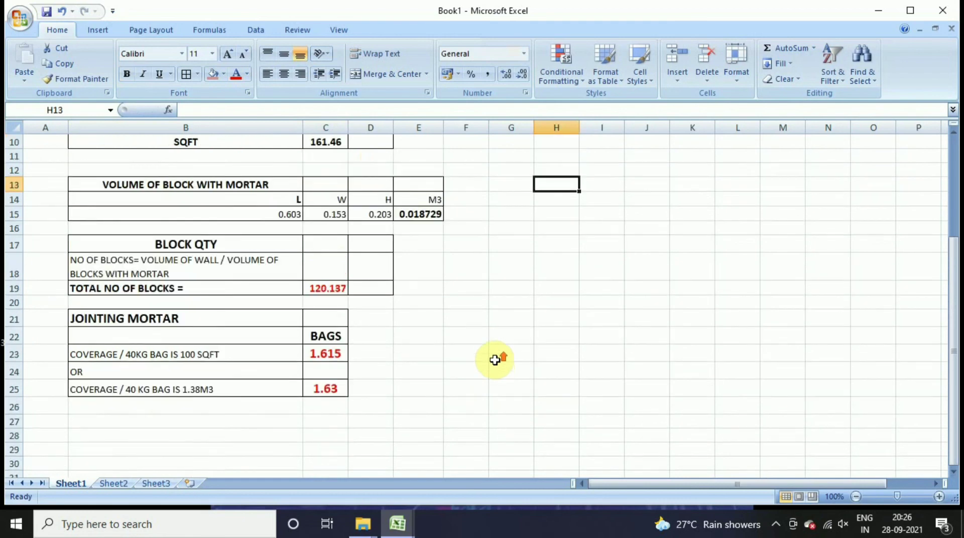
scroll(495, 360, up, 3)
scroll(496, 358, down, 2)
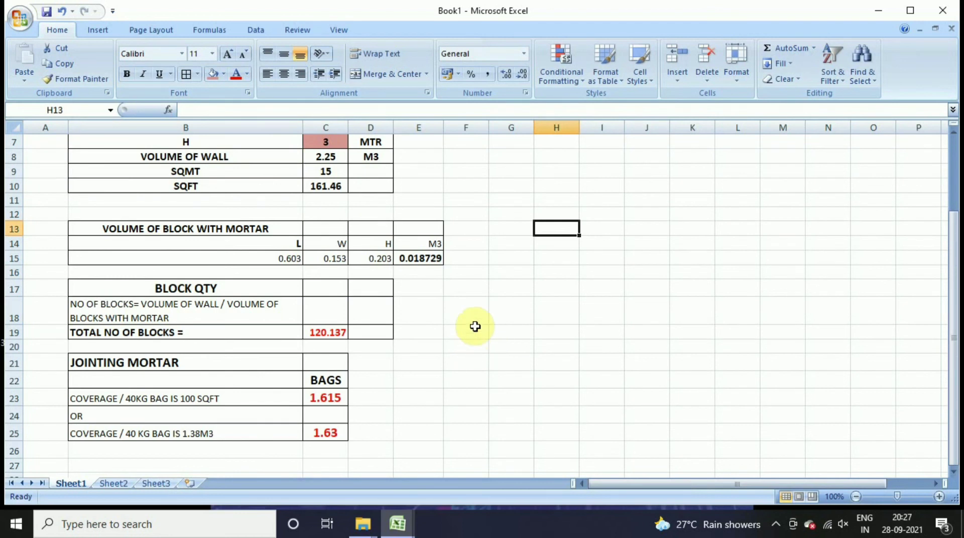
scroll(146, 324, up, 2)
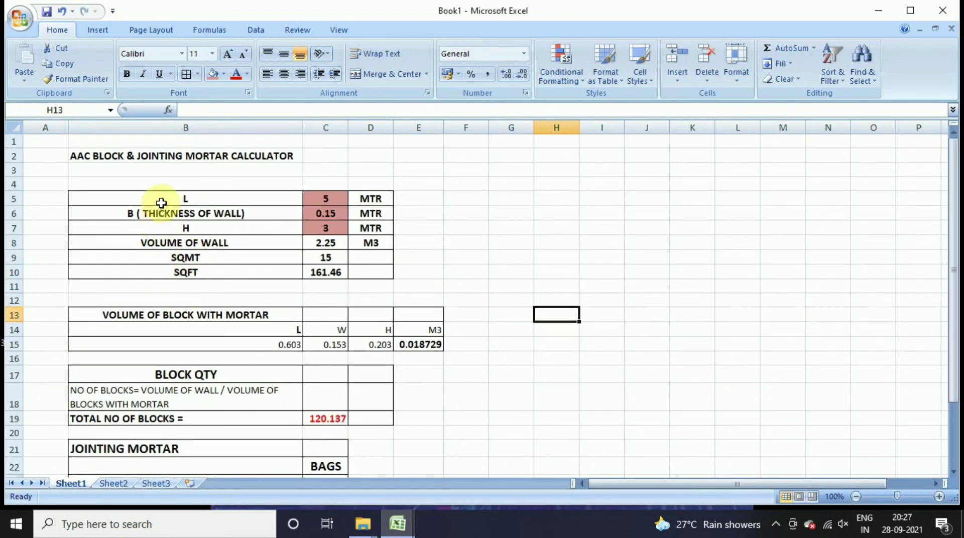
Fill the wall label cells B5:B10, from L down to SQFT, with light aqua
drag(161, 199, 166, 274)
click(223, 73)
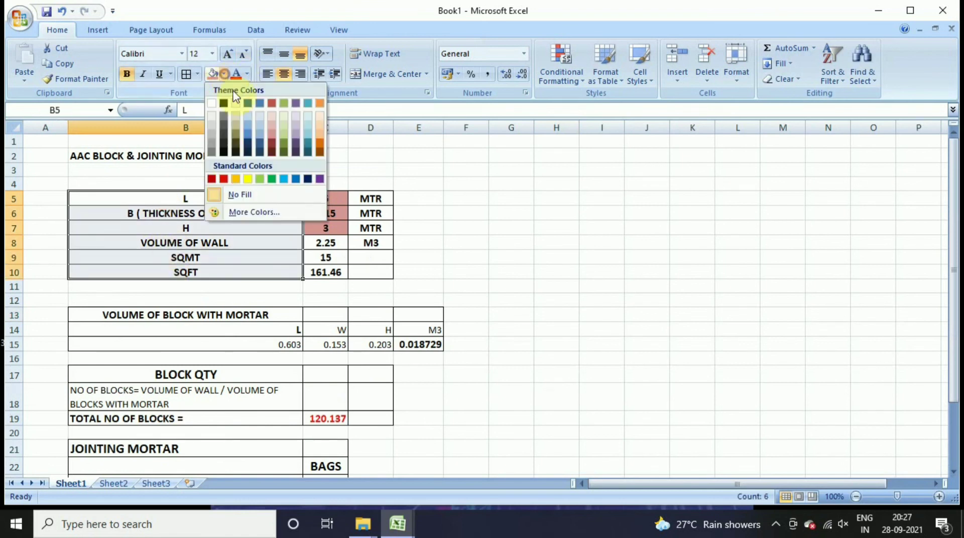
click(308, 126)
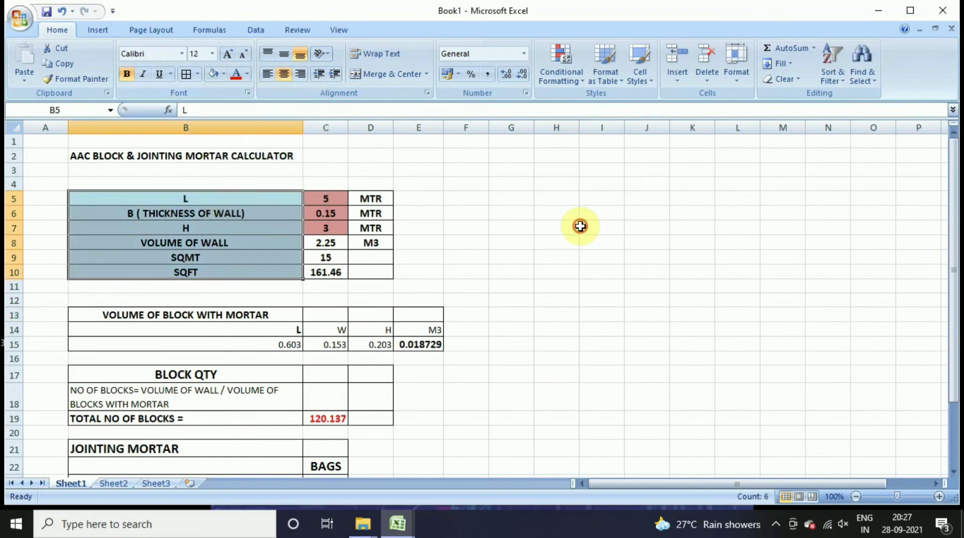
click(582, 226)
Apply the same light aqua fill to the VOLUME OF BLOCK WITH MORTAR heading in B13 and the block formula note in B18
scroll(499, 284, down, 1)
click(174, 274)
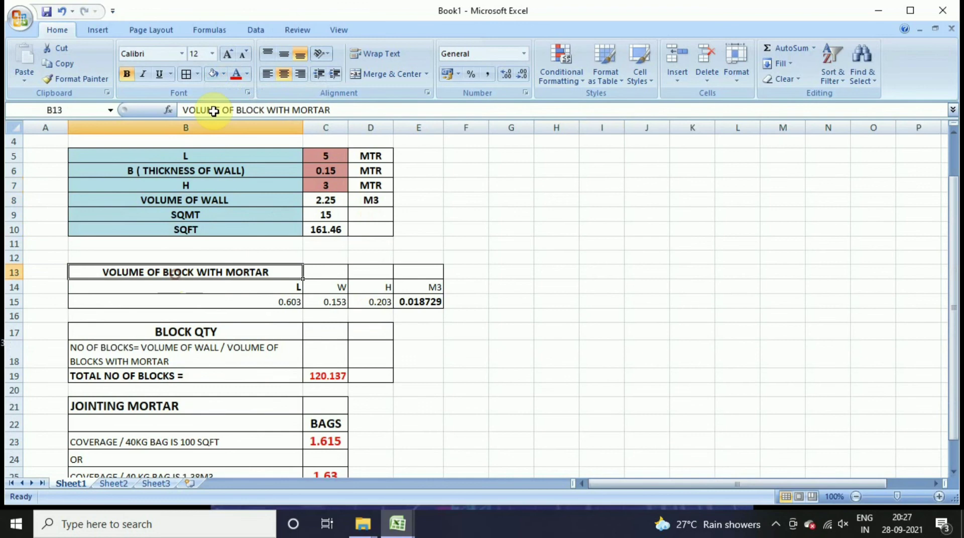
click(215, 73)
click(172, 347)
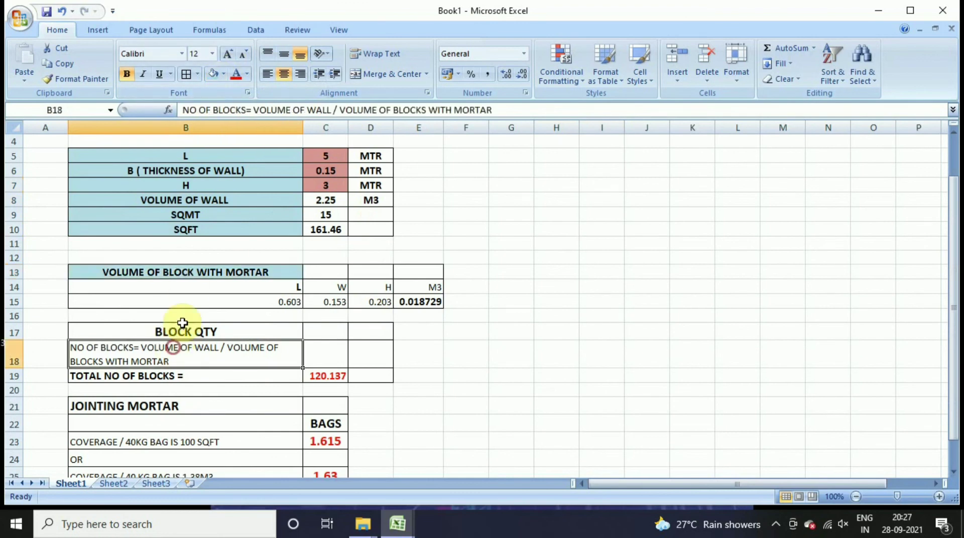
click(216, 73)
scroll(160, 423, down, 3)
scroll(398, 355, up, 4)
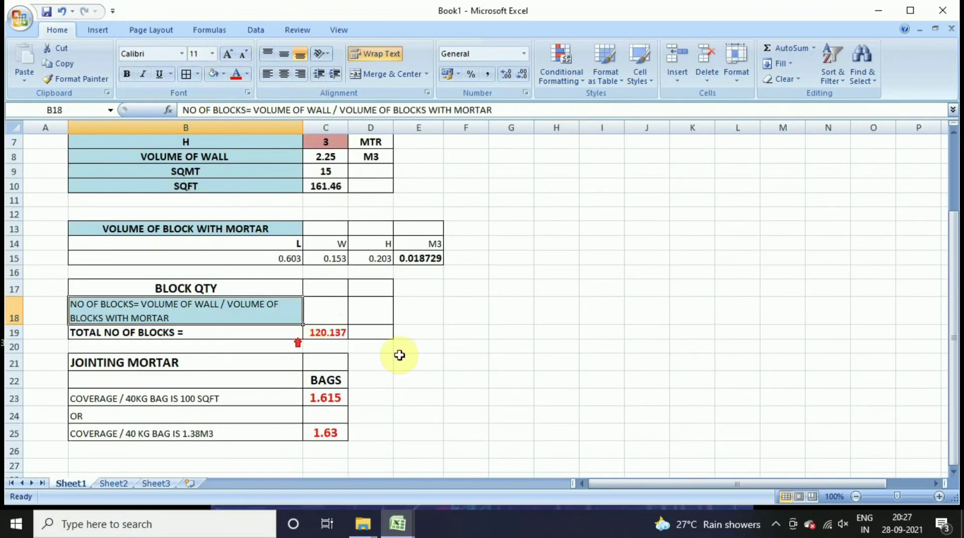
scroll(465, 359, down, 1)
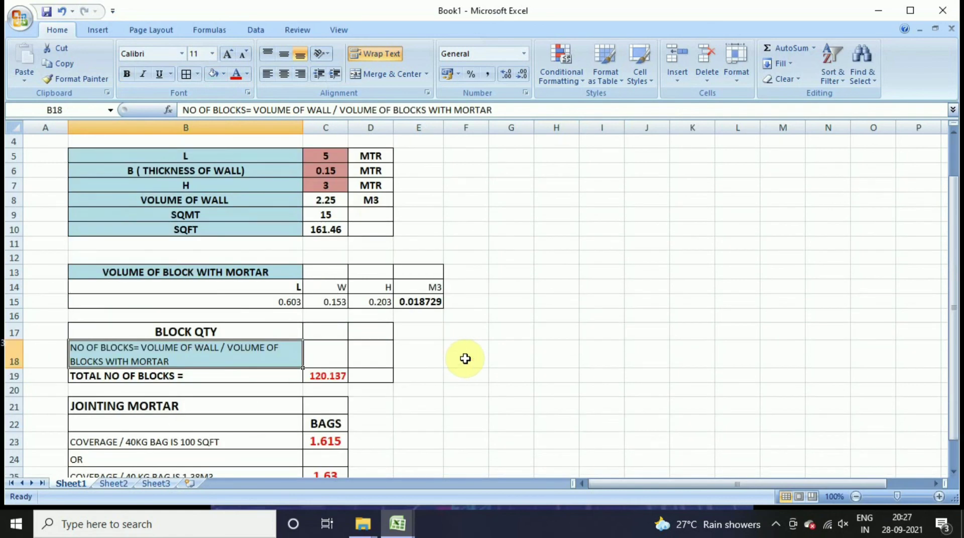
Set the wall length L in cell C5 to 10 and check the recalculated block and bag quantities
click(336, 161)
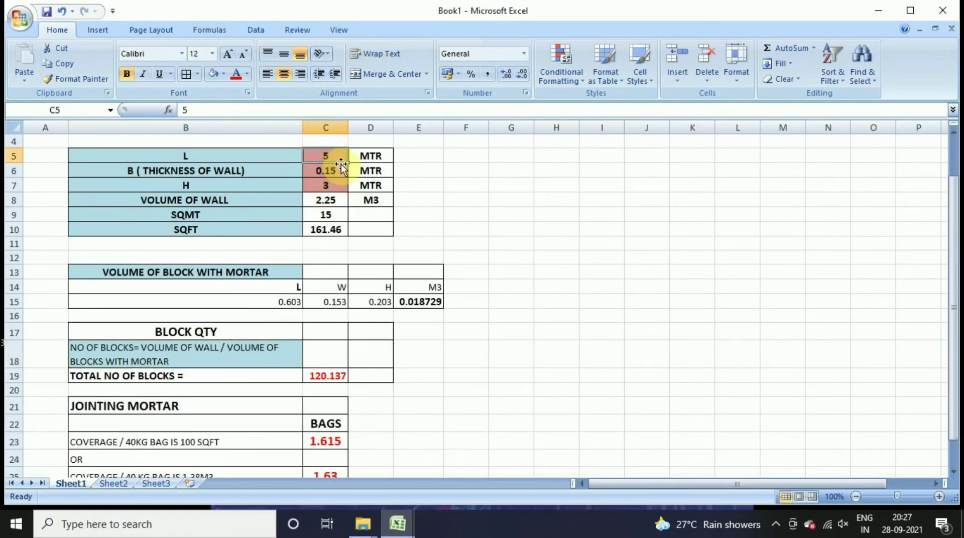
text(10)
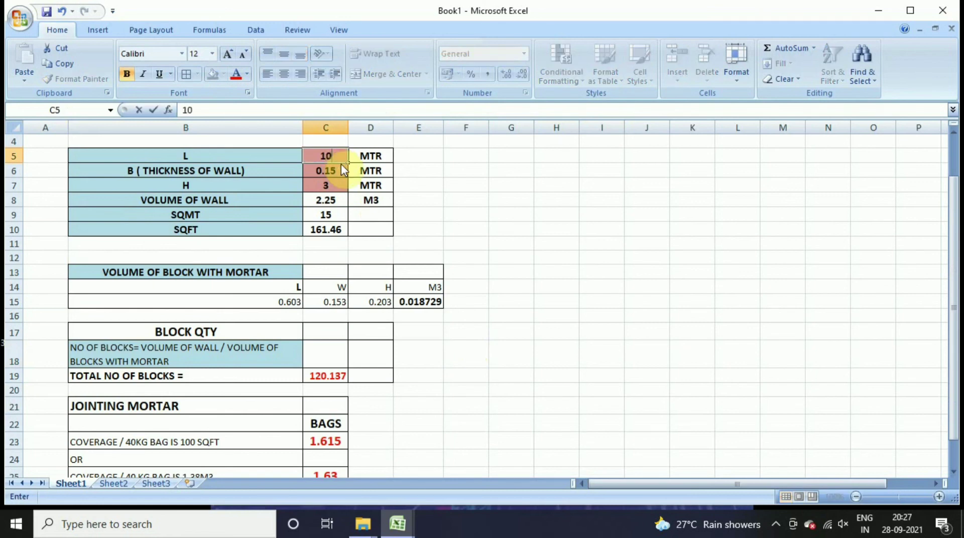
key(Return)
scroll(412, 302, down, 1)
scroll(412, 302, down, 1)
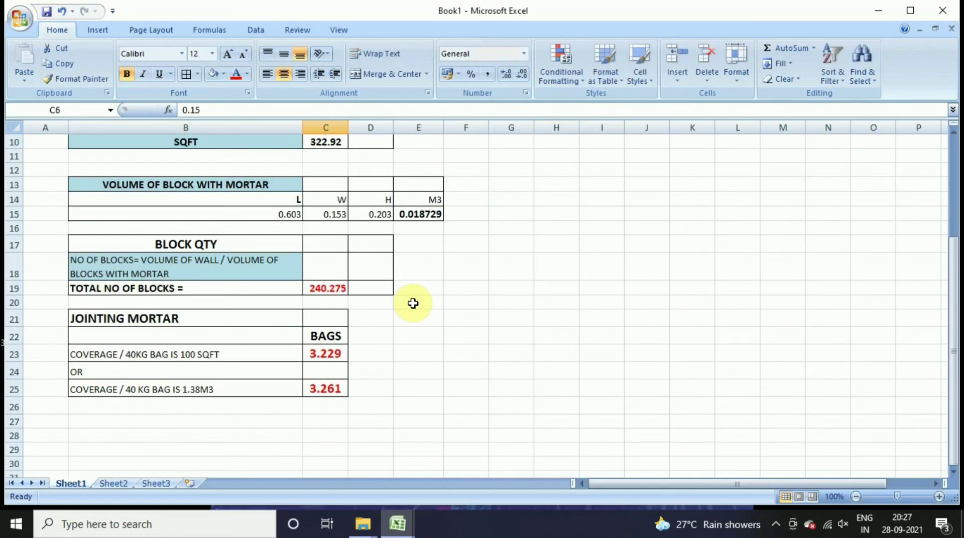
scroll(409, 301, up, 3)
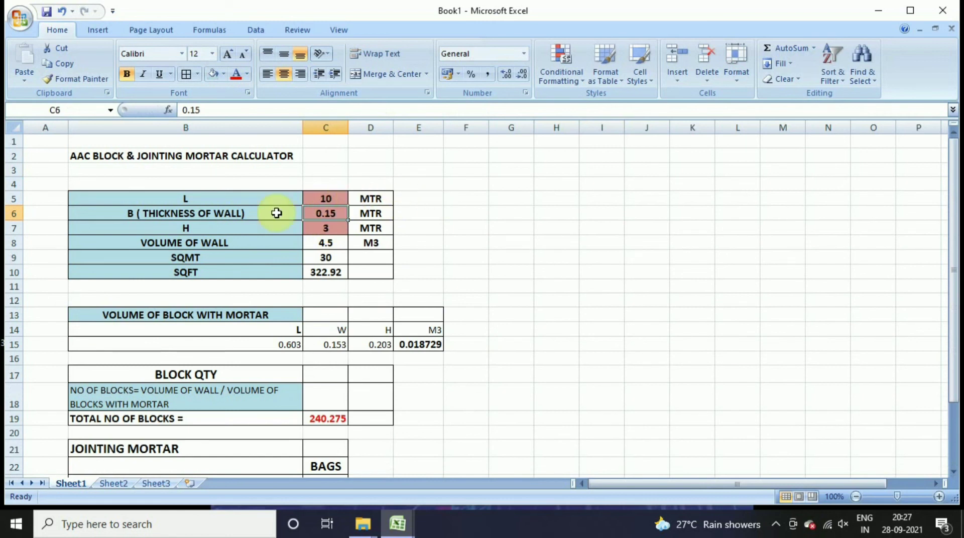
Review the finished calculator from the wall dimensions in B5:D7 through the block quantity to the jointing mortar bags
drag(134, 202, 361, 229)
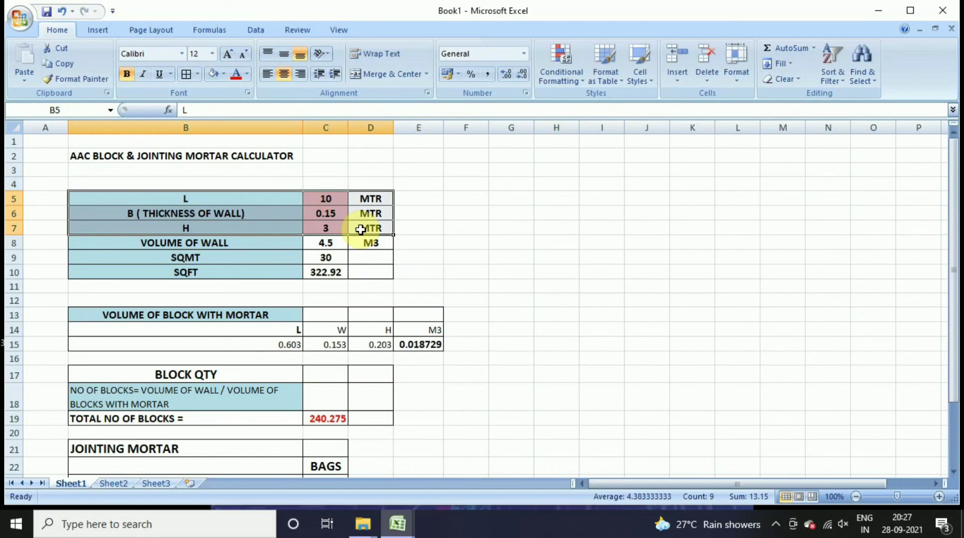
click(515, 253)
scroll(447, 287, down, 1)
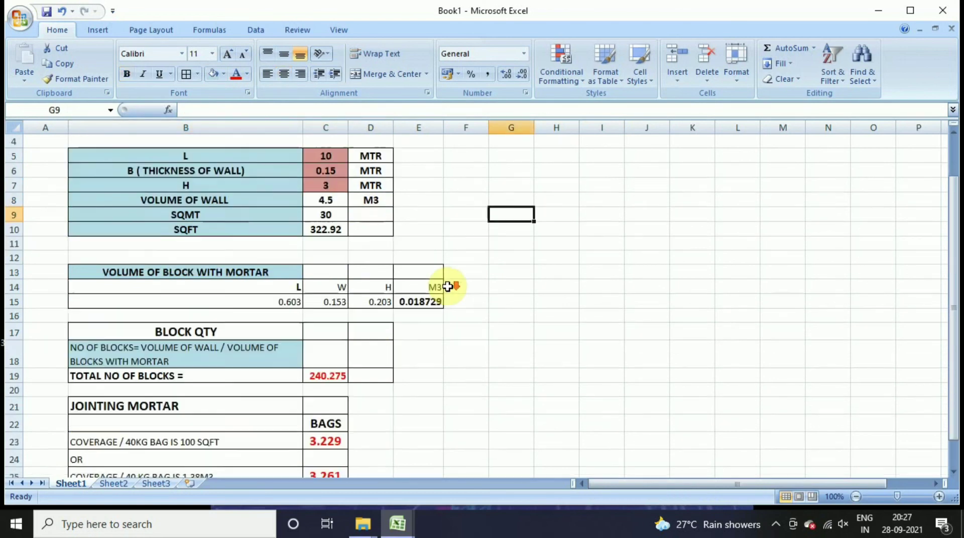
scroll(447, 287, down, 4)
scroll(447, 287, up, 5)
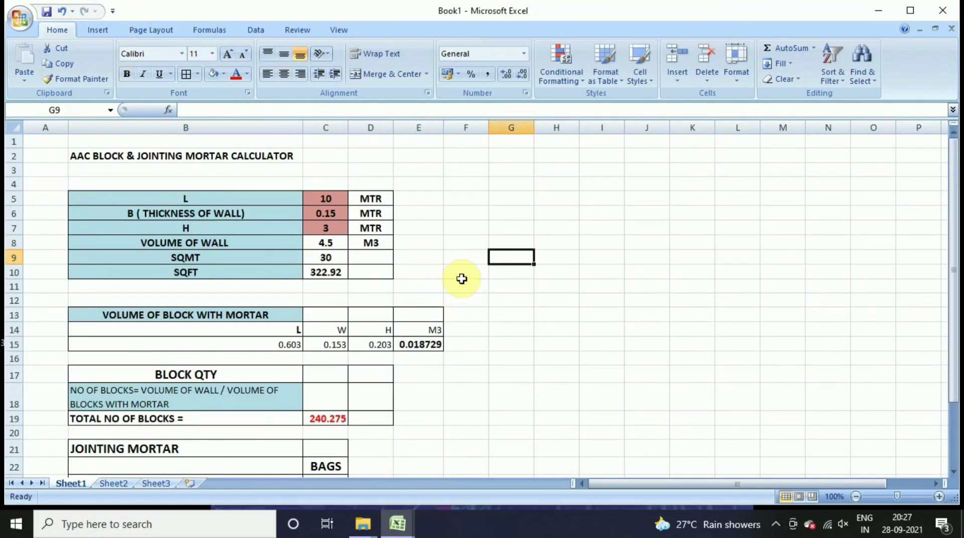
scroll(525, 258, down, 3)
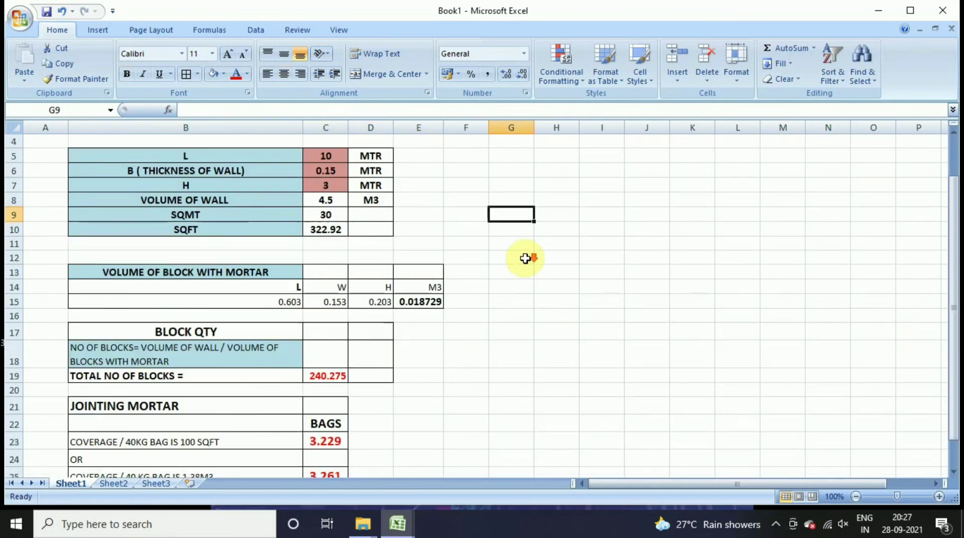
scroll(525, 258, up, 1)
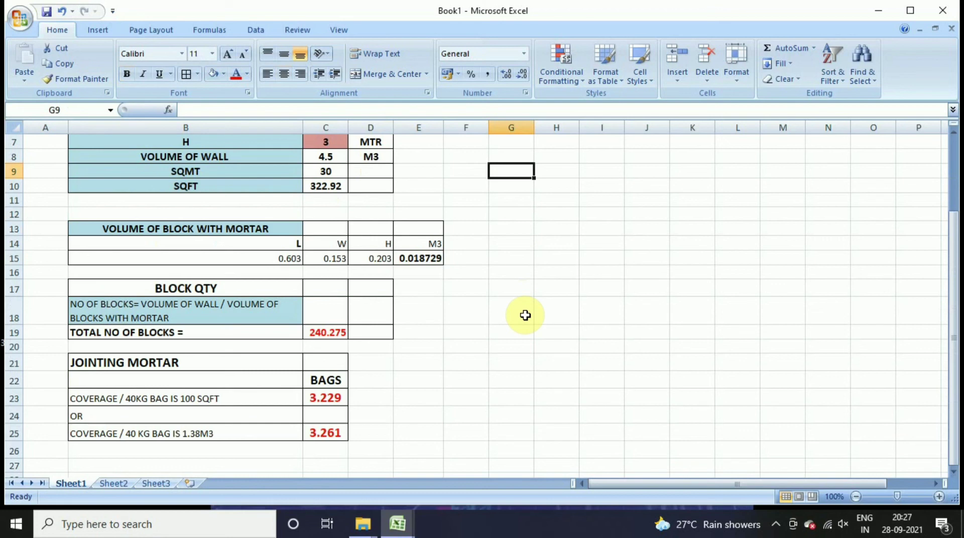
scroll(522, 331, up, 2)
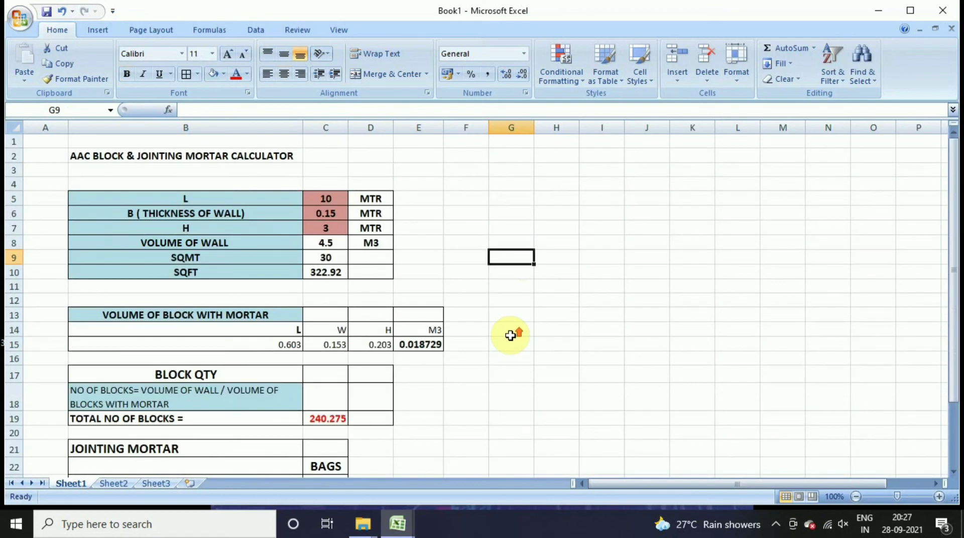
scroll(516, 332, down, 1)
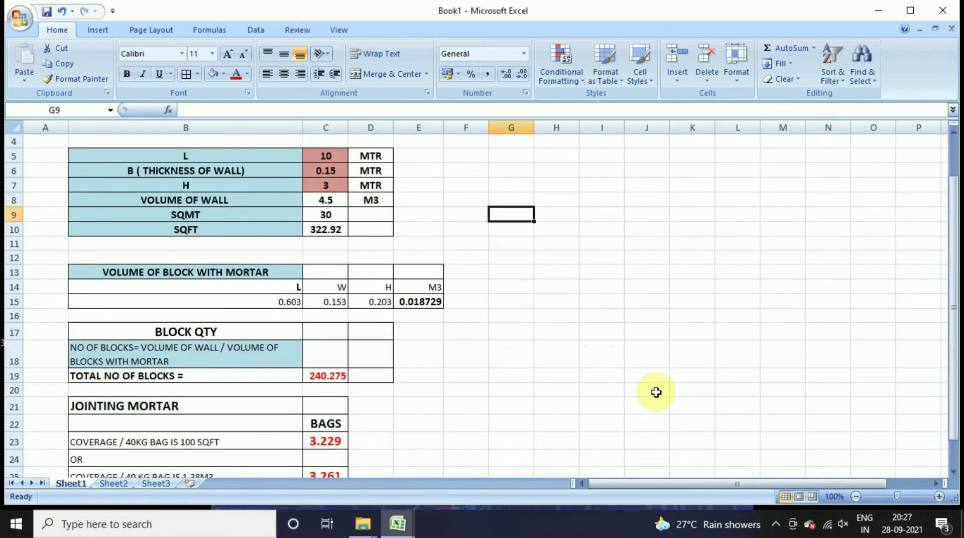
click(776, 523)
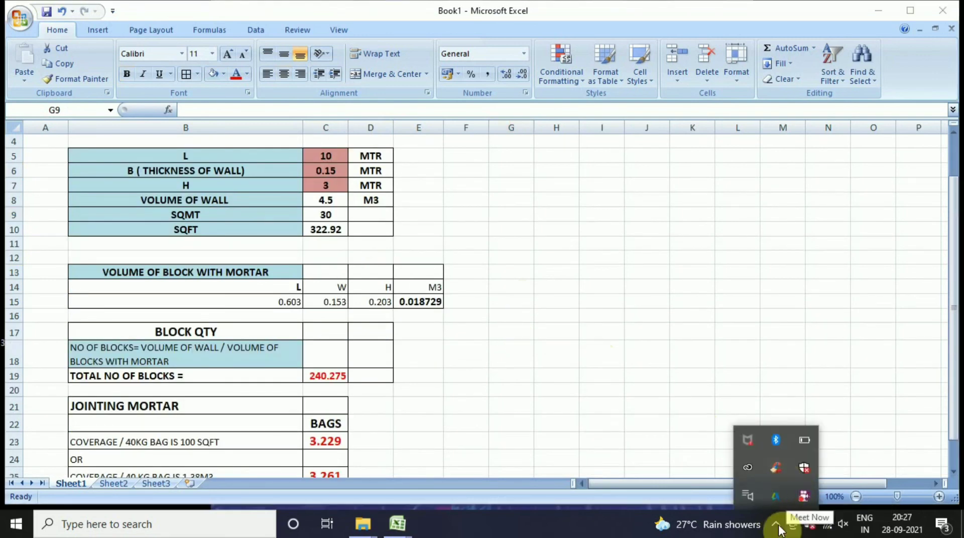
drag(807, 525, 804, 498)
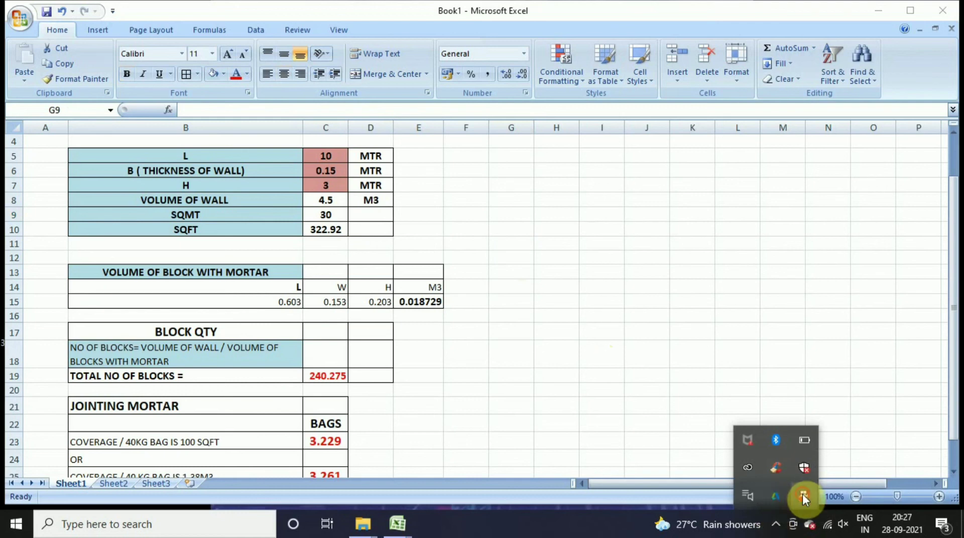
right_click(804, 497)
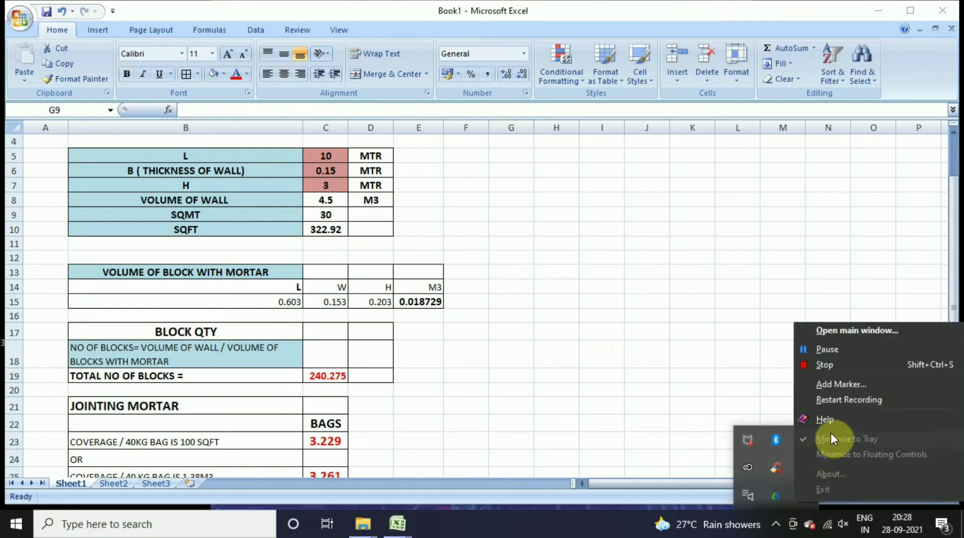